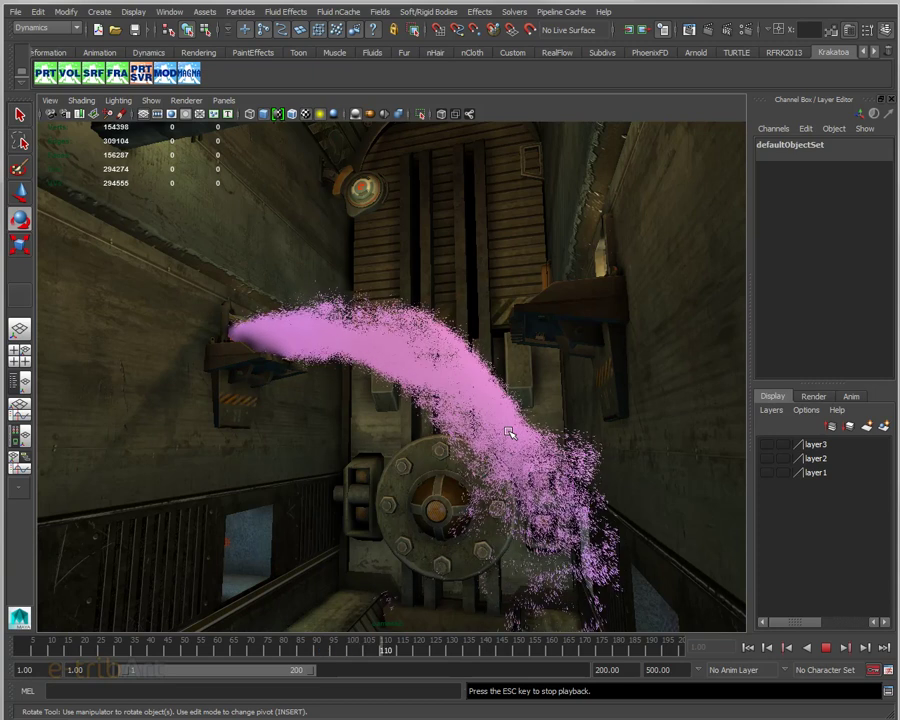
# Stop the pink particle playback and rewind the timeline to frame 1
pyautogui.click(827, 649)
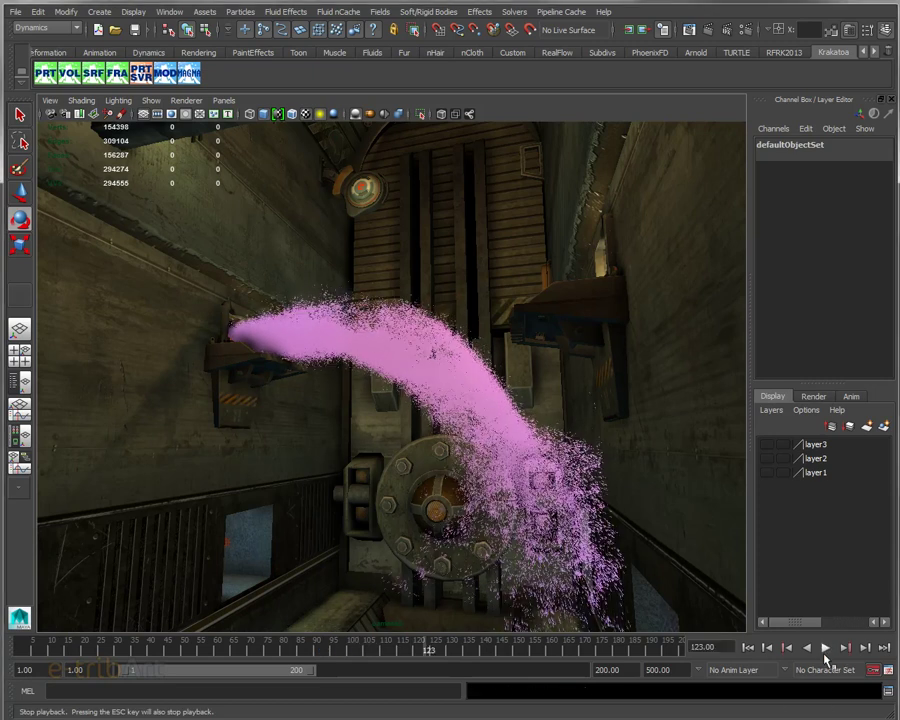
pyautogui.click(748, 648)
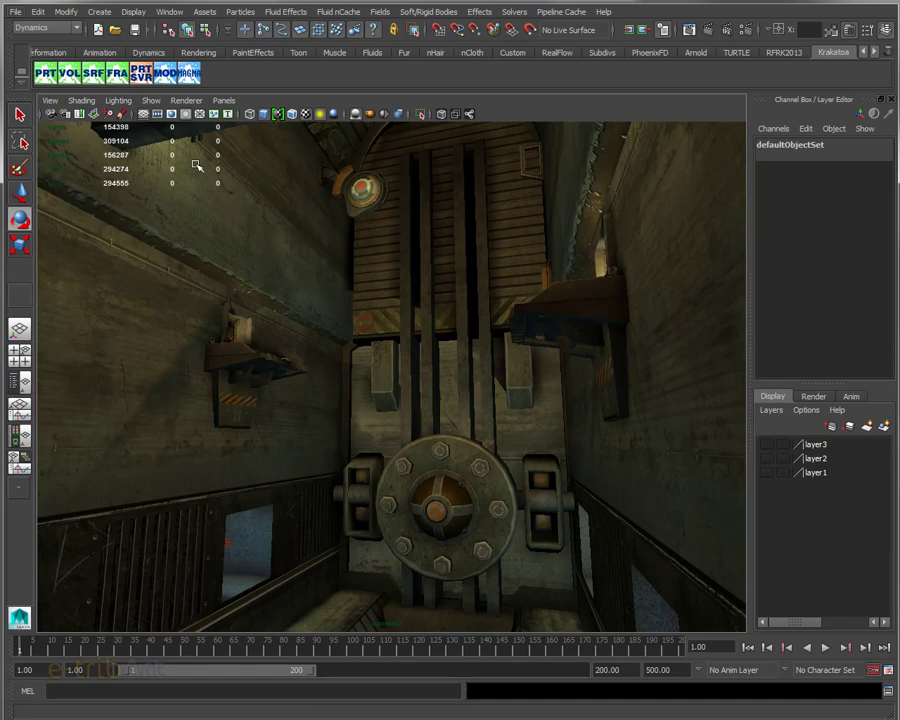
# Look through the persp camera and orbit toward the arch, tunnel and particle stream
pyautogui.click(224, 102)
pyautogui.moveTo(248, 114)
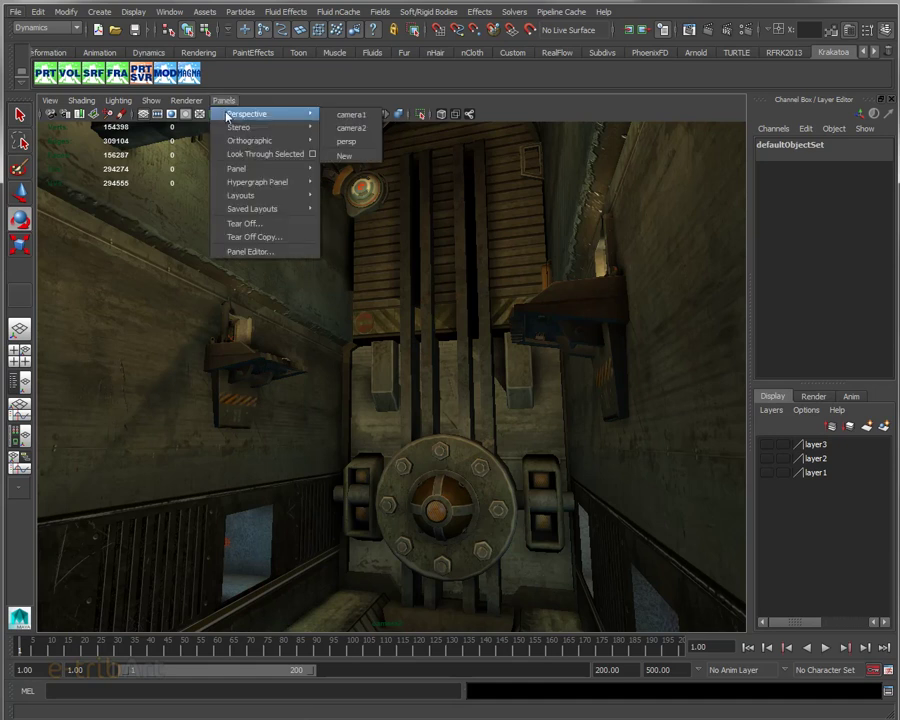
pyautogui.click(354, 148)
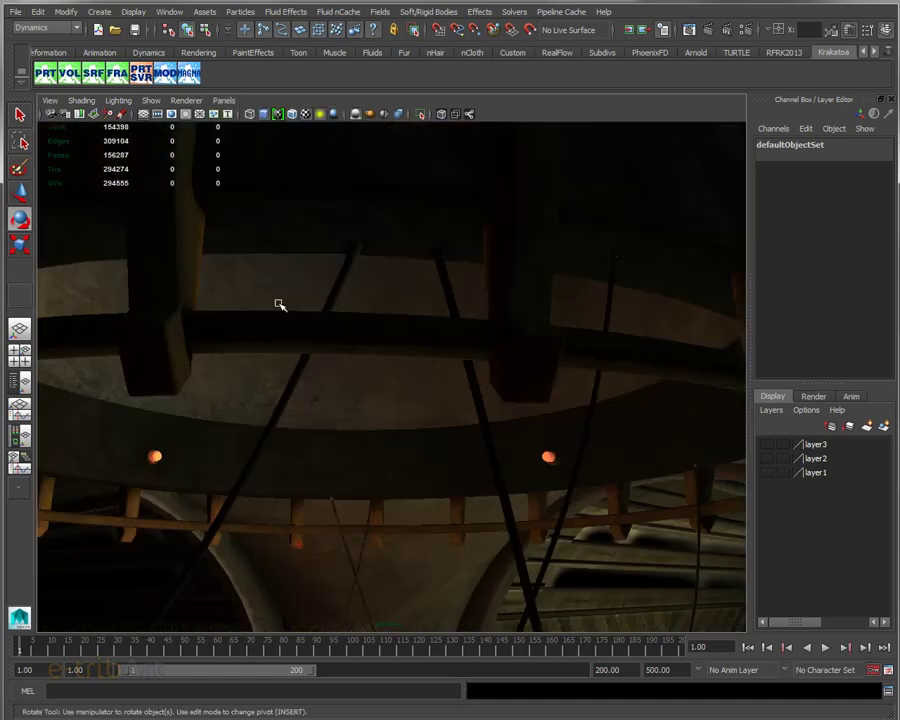
pyautogui.moveTo(278, 302)
pyautogui.keyDown('alt'); pyautogui.mouseDown()
pyautogui.moveTo(213, 340)
pyautogui.moveTo(219, 350)
pyautogui.moveTo(313, 354)
pyautogui.moveTo(117, 360)
pyautogui.moveTo(221, 351)
pyautogui.moveTo(259, 383)
pyautogui.mouseUp(); pyautogui.keyUp('alt')
pyautogui.scroll(4, 259, 383)
pyautogui.moveTo(259, 383)
pyautogui.keyDown('alt'); pyautogui.mouseDown(button='middle')
pyautogui.moveTo(263, 400)
pyautogui.moveTo(311, 153)
pyautogui.mouseUp(button='middle'); pyautogui.keyUp('alt')
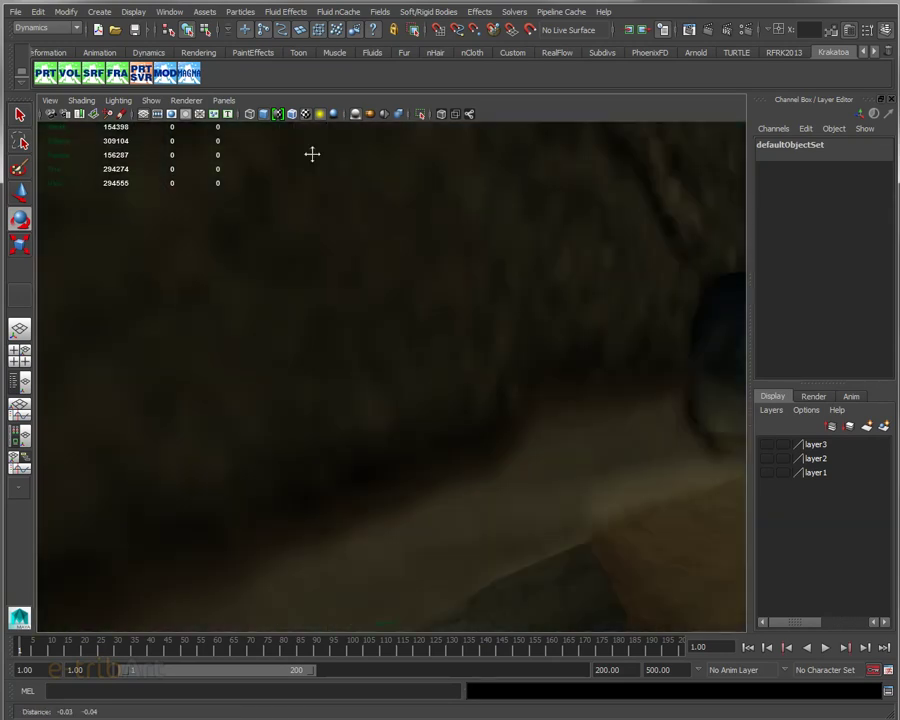
pyautogui.scroll(-3, 426, 465)
pyautogui.keyDown('alt'); pyautogui.moveTo(432, 474); pyautogui.dragTo(435, 126, button='middle'); pyautogui.keyUp('alt')
pyautogui.moveTo(435, 126)
pyautogui.keyDown('alt'); pyautogui.mouseDown()
pyautogui.moveTo(458, 155)
pyautogui.moveTo(518, 302)
pyautogui.moveTo(552, 293)
pyautogui.moveTo(721, 348)
pyautogui.moveTo(765, 347)
pyautogui.moveTo(731, 363)
pyautogui.mouseUp(); pyautogui.keyUp('alt')
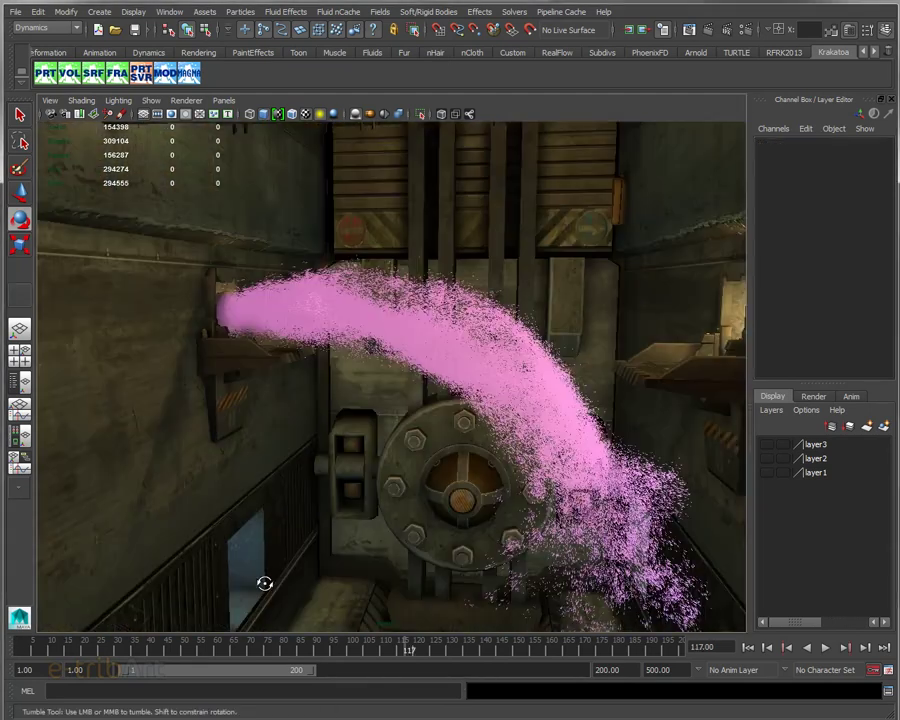
pyautogui.moveTo(263, 582)
pyautogui.keyDown('alt'); pyautogui.mouseDown()
pyautogui.moveTo(147, 572)
pyautogui.moveTo(214, 540)
pyautogui.mouseUp(); pyautogui.keyUp('alt')
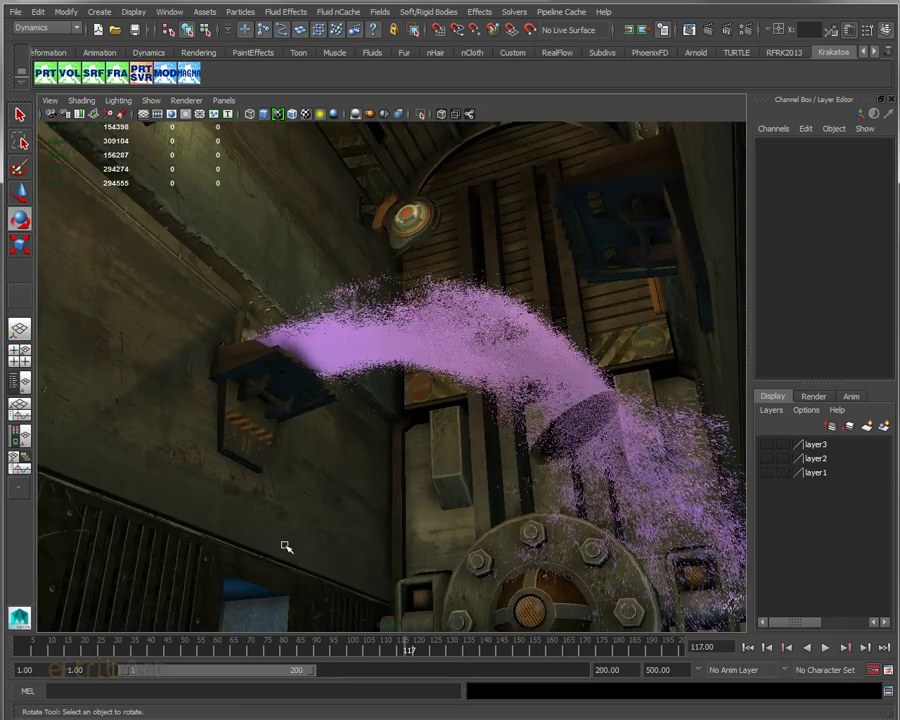
pyautogui.moveTo(285, 547)
pyautogui.keyDown('alt'); pyautogui.mouseDown()
pyautogui.moveTo(310, 542)
pyautogui.moveTo(306, 568)
pyautogui.moveTo(306, 560)
pyautogui.mouseUp(); pyautogui.keyUp('alt')
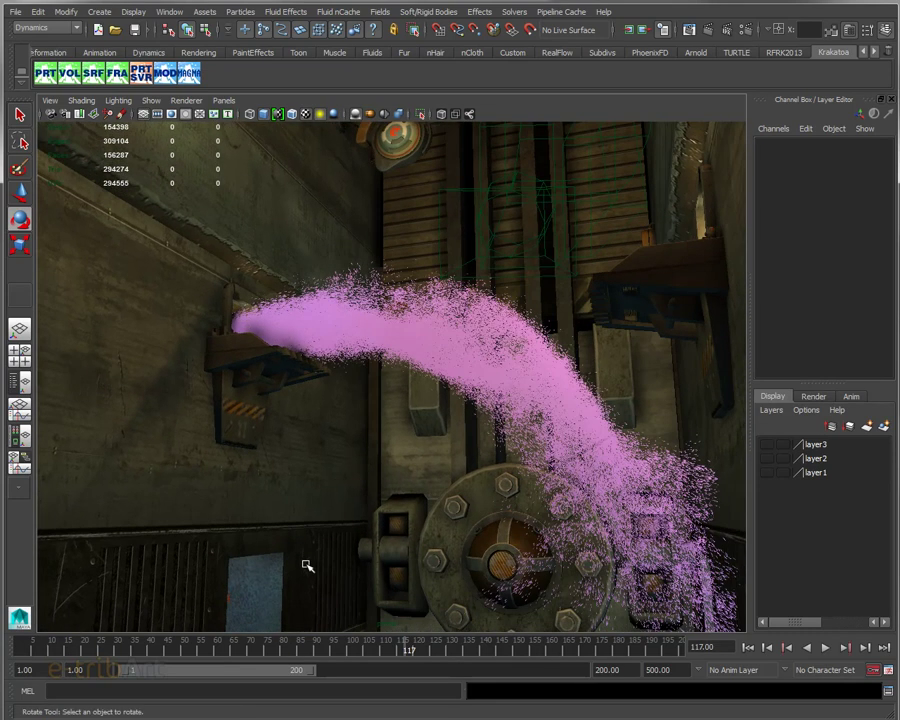
# Rewind to frame 1 and view the machinery in wireframe from a new angle
pyautogui.click(748, 650)
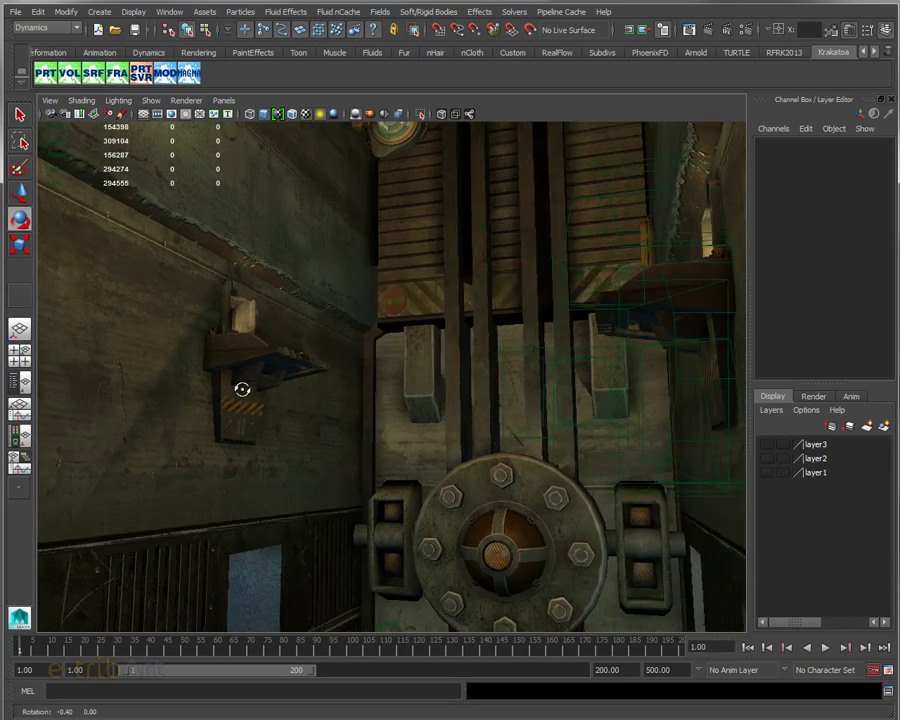
pyautogui.scroll(-3, 250, 385)
pyautogui.scroll(-2, 266, 389)
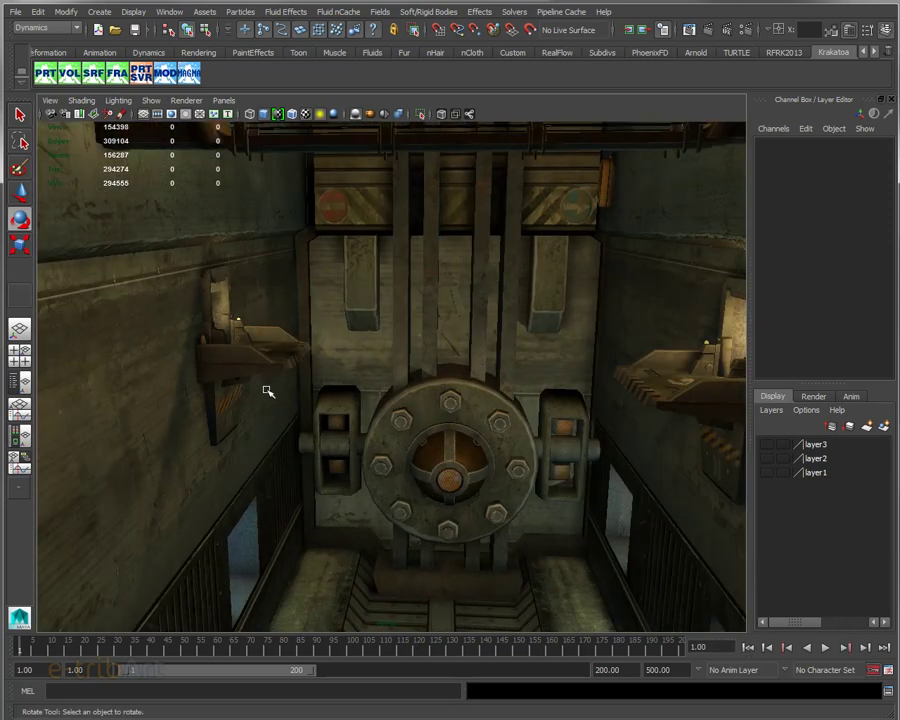
pyautogui.press('5')
pyautogui.press('4')
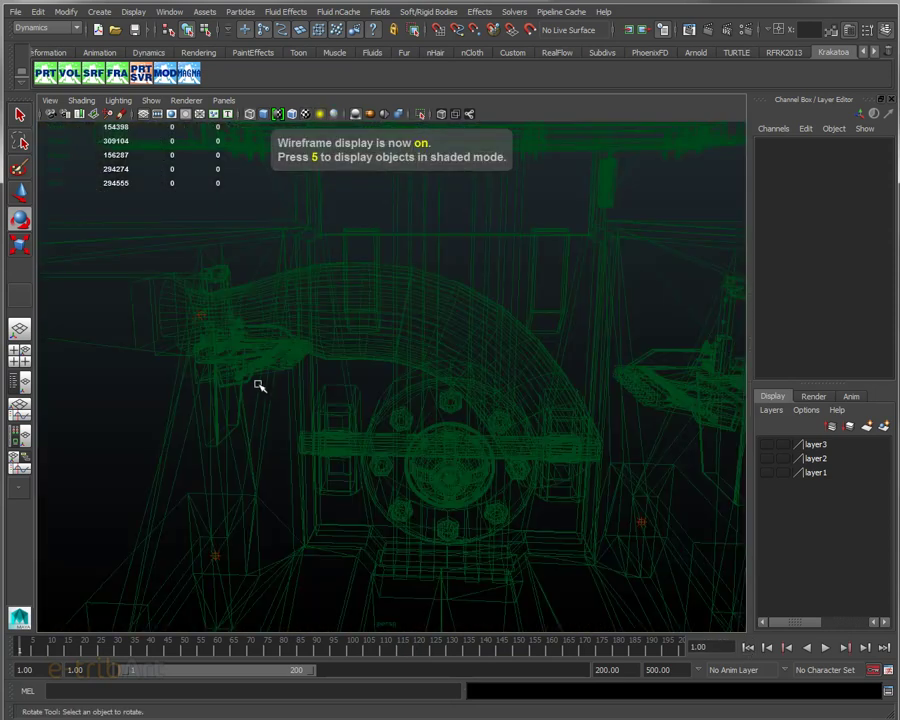
pyautogui.keyDown('alt'); pyautogui.moveTo(258, 382); pyautogui.dragTo(476, 468, button='middle'); pyautogui.keyUp('alt')
pyautogui.moveTo(476, 468)
pyautogui.keyDown('alt'); pyautogui.mouseDown()
pyautogui.moveTo(508, 460)
pyautogui.moveTo(388, 455)
pyautogui.moveTo(358, 466)
pyautogui.moveTo(394, 454)
pyautogui.moveTo(418, 418)
pyautogui.mouseUp(); pyautogui.keyUp('alt')
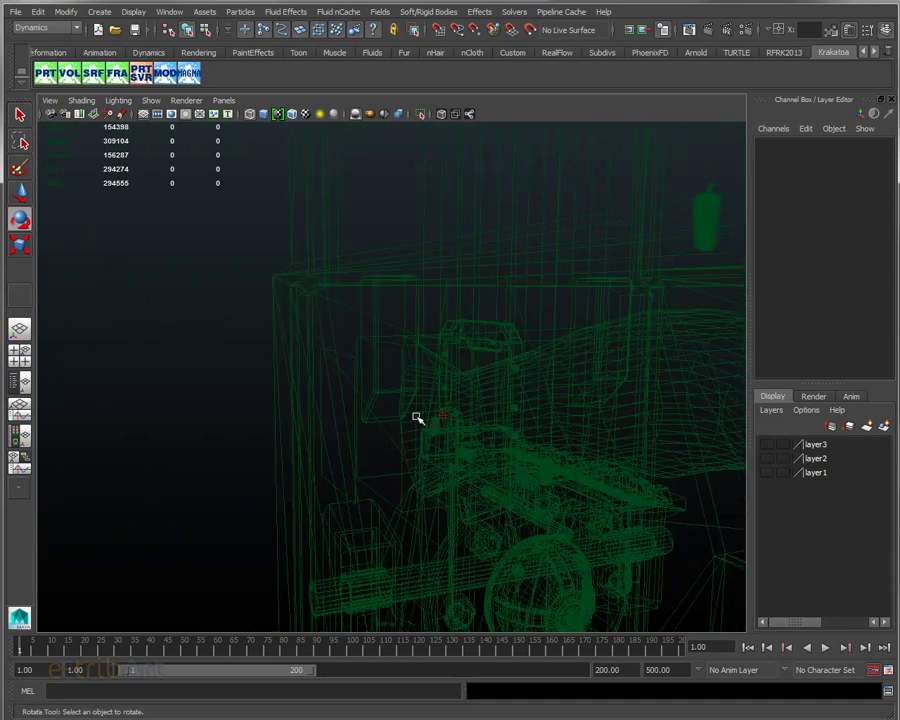
# Select polySurface3, frame it, and pick its emet_tir_plasma4 emitter in the Outliner
pyautogui.click(427, 404)
pyautogui.moveTo(424, 470)
pyautogui.keyDown('alt'); pyautogui.mouseDown(button='right')
pyautogui.moveTo(424, 482)
pyautogui.moveTo(456, 490)
pyautogui.mouseUp(button='right'); pyautogui.keyUp('alt')
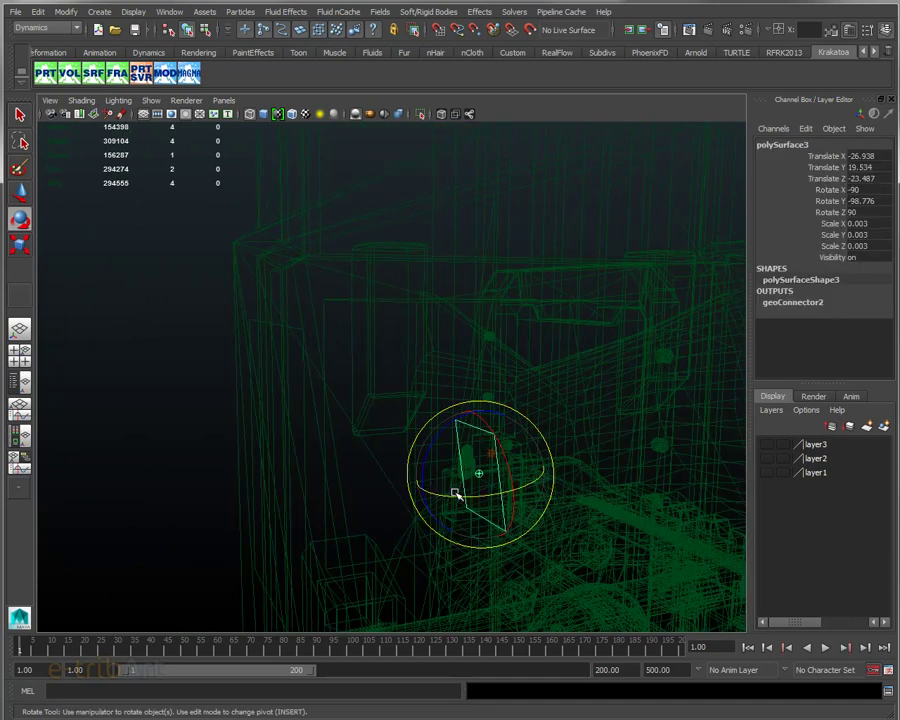
pyautogui.moveTo(456, 490)
pyautogui.keyDown('alt'); pyautogui.mouseDown(button='middle')
pyautogui.moveTo(316, 472)
pyautogui.moveTo(316, 454)
pyautogui.mouseUp(button='middle'); pyautogui.keyUp('alt')
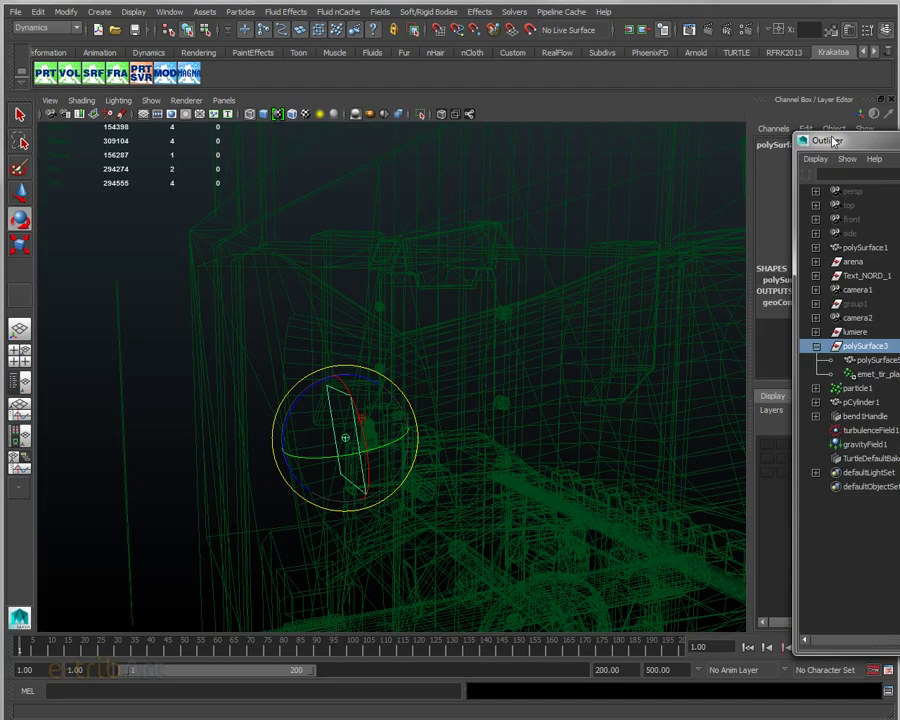
pyautogui.moveTo(855, 136); pyautogui.dragTo(675, 76)
pyautogui.click(623, 276)
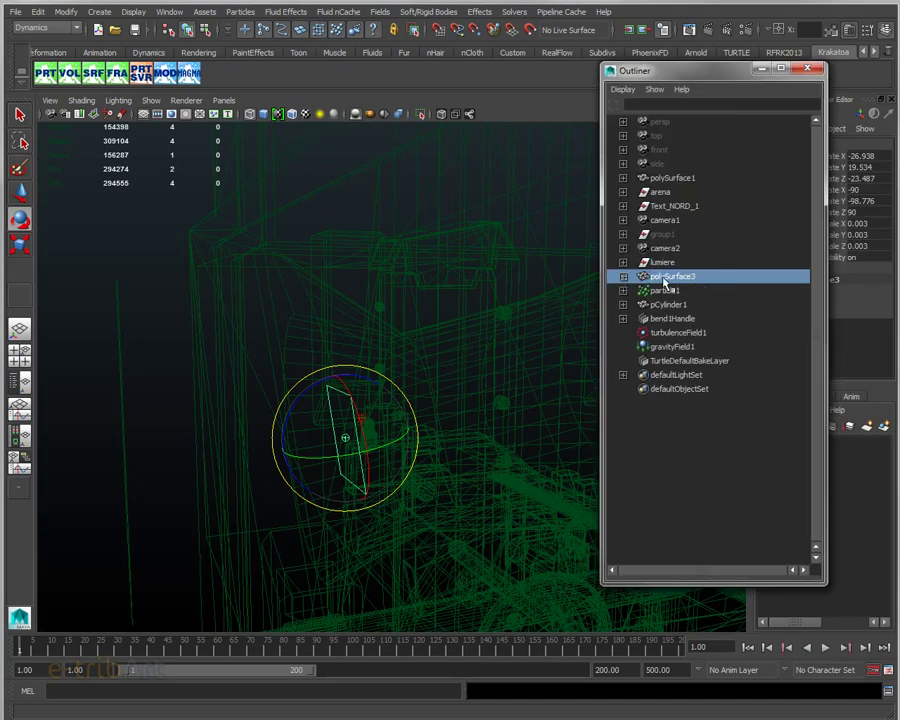
pyautogui.click(623, 276)
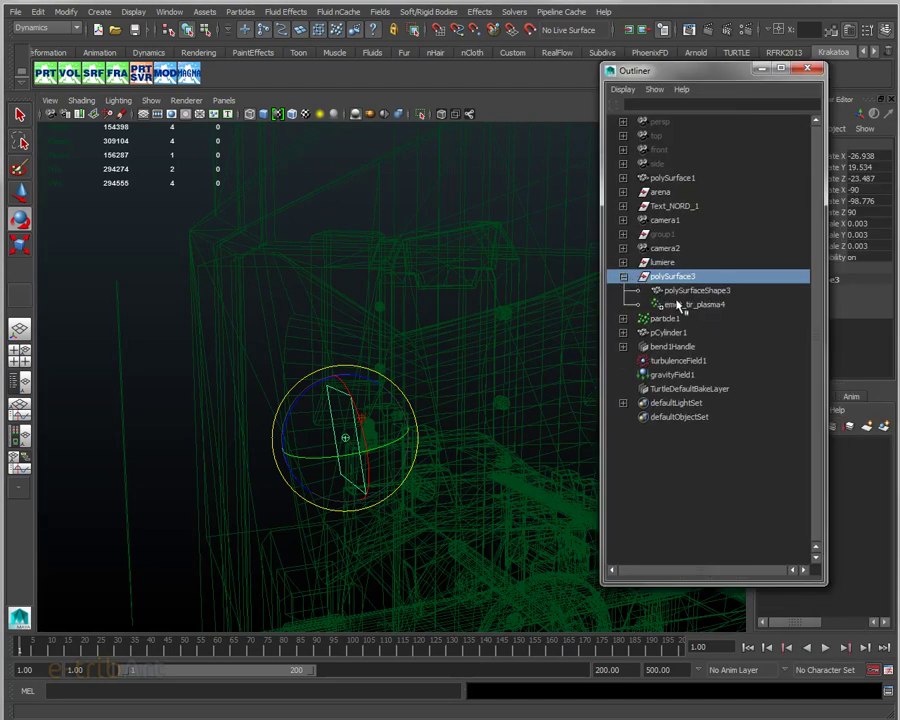
pyautogui.click(679, 305)
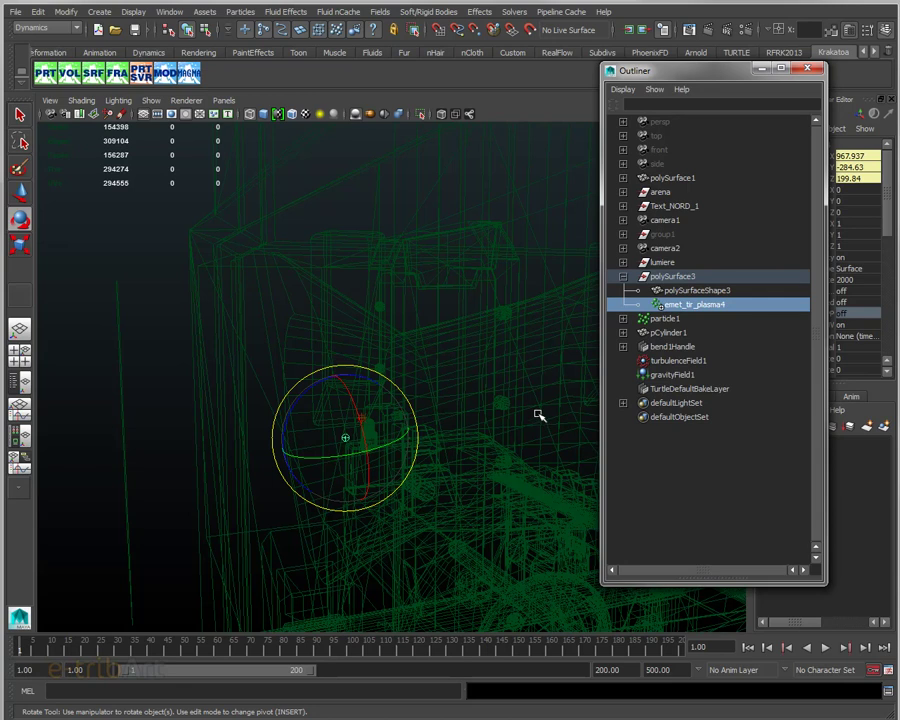
pyautogui.keyDown('alt'); pyautogui.moveTo(404, 494); pyautogui.dragTo(378, 484); pyautogui.keyUp('alt')
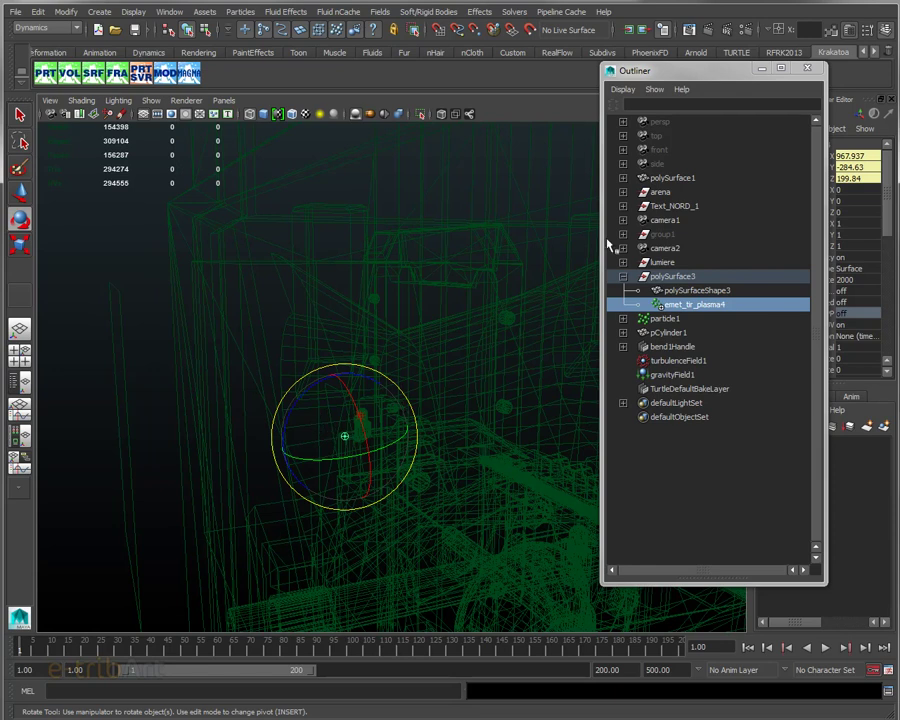
pyautogui.moveTo(695, 70)
pyautogui.mouseDown()
pyautogui.moveTo(597, 72)
pyautogui.moveTo(626, 86)
pyautogui.mouseUp()
pyautogui.moveTo(812, 189); pyautogui.dragTo(815, 212)
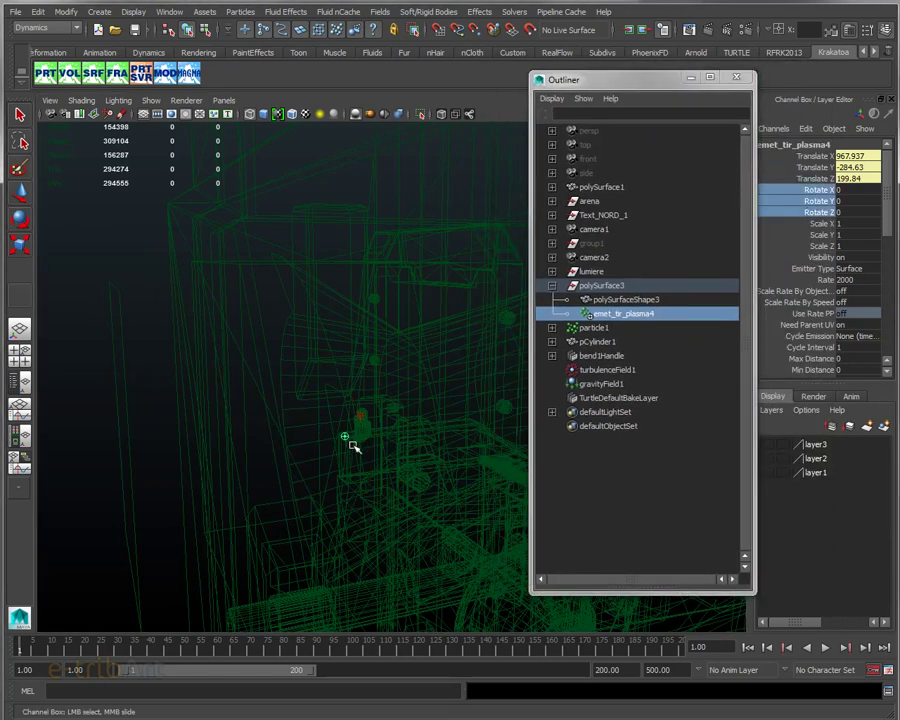
# Rotate emet_tir_plasma4 to about 3.3 on Z, undo the polySurface3 rotation, close the Outliner
pyautogui.press('e')
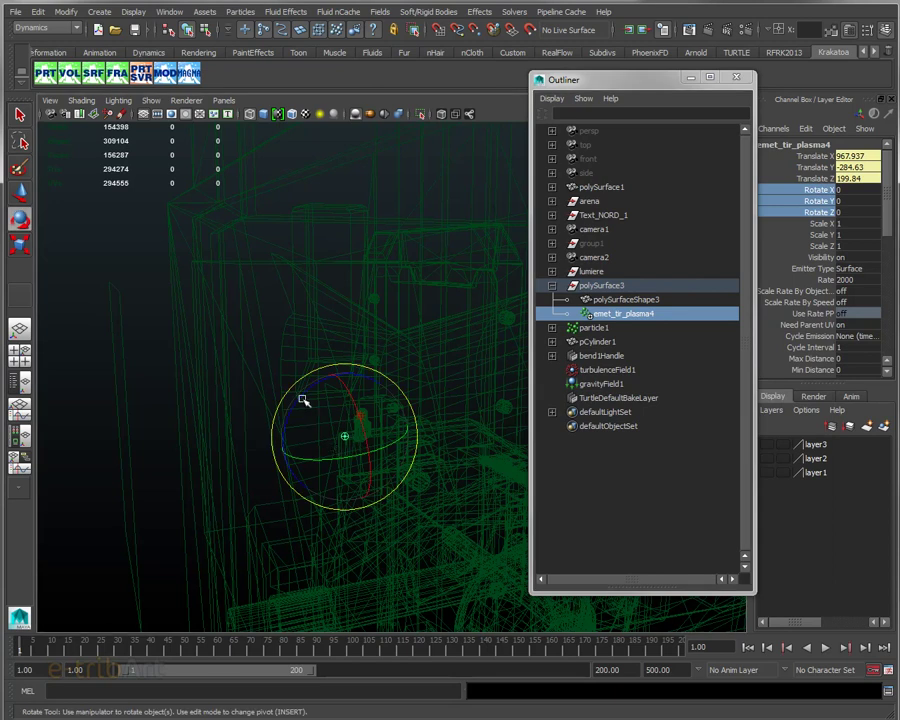
pyautogui.moveTo(300, 398)
pyautogui.mouseDown()
pyautogui.moveTo(298, 386)
pyautogui.moveTo(306, 396)
pyautogui.moveTo(311, 386)
pyautogui.mouseUp()
pyautogui.click(600, 286)
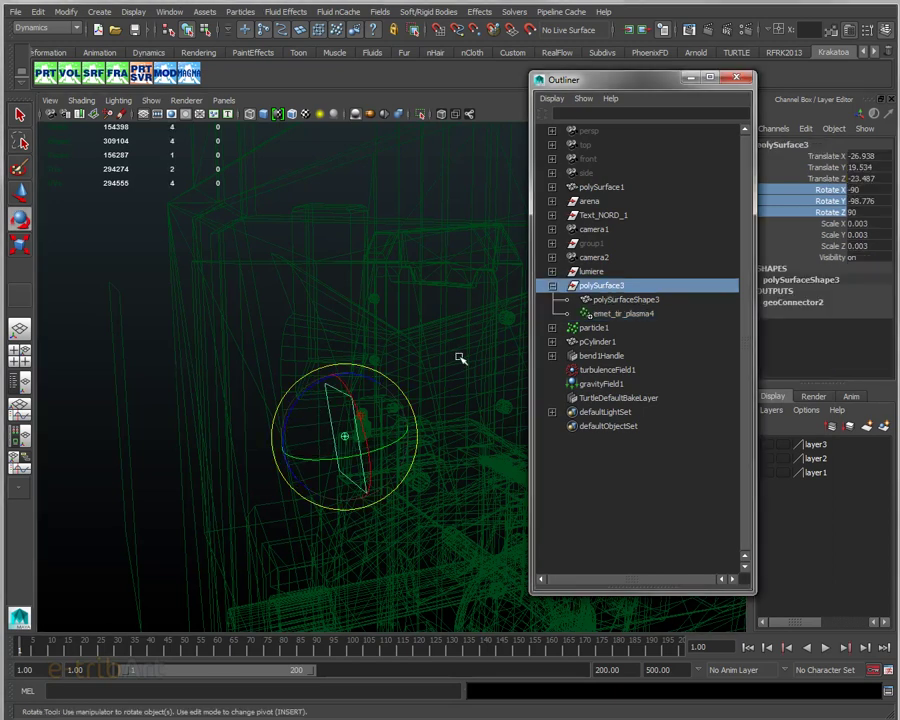
pyautogui.moveTo(313, 390)
pyautogui.mouseDown()
pyautogui.moveTo(305, 396)
pyautogui.moveTo(317, 394)
pyautogui.moveTo(307, 381)
pyautogui.moveTo(316, 390)
pyautogui.mouseUp()
pyautogui.hotkey('ctrl', 'z')
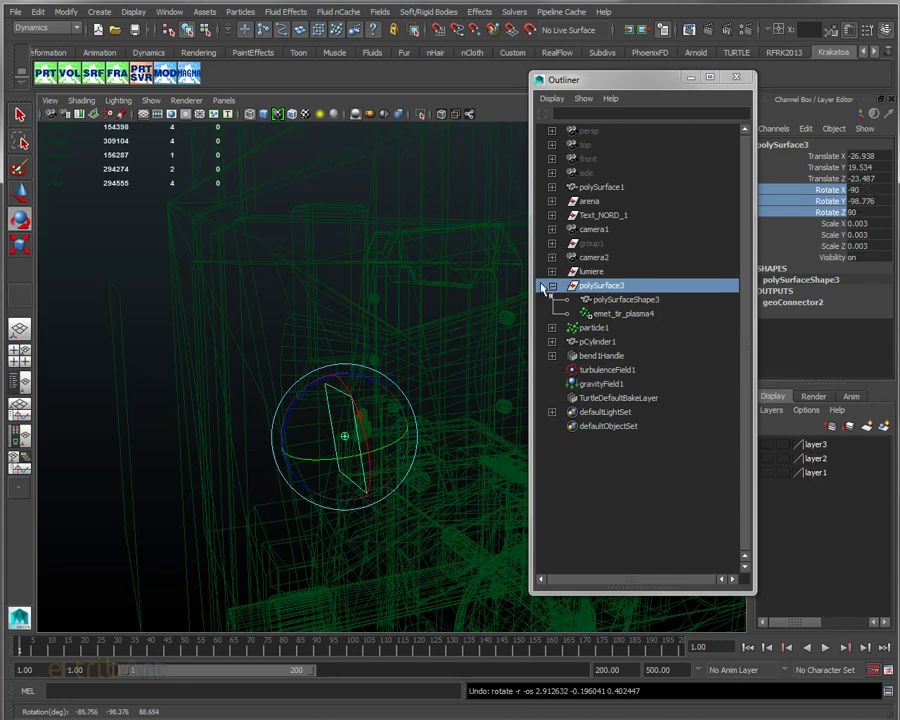
pyautogui.moveTo(612, 80); pyautogui.dragTo(565, 80)
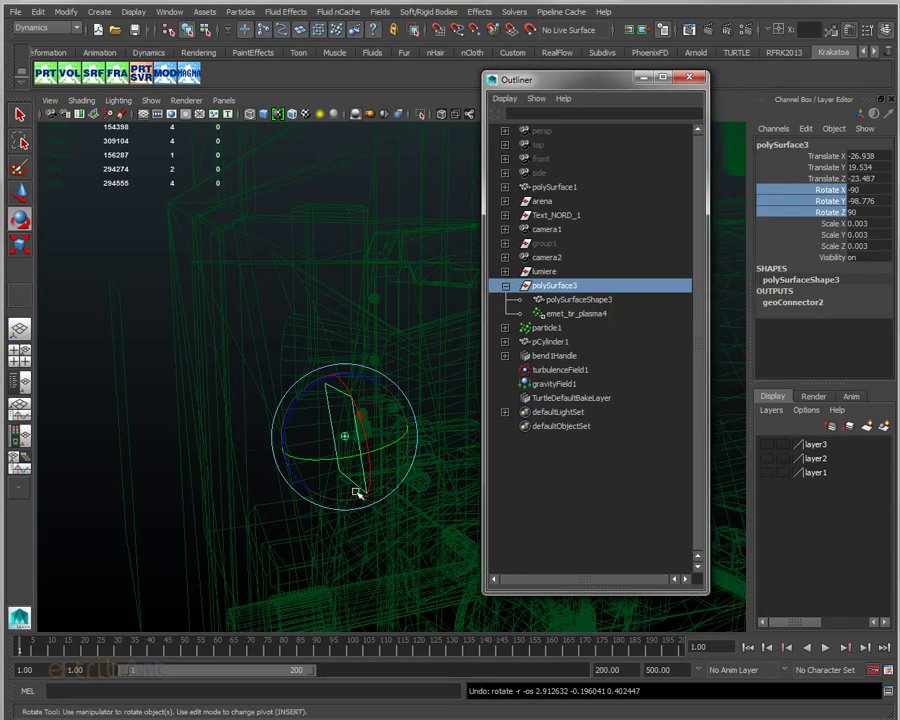
pyautogui.moveTo(585, 84); pyautogui.dragTo(838, 120)
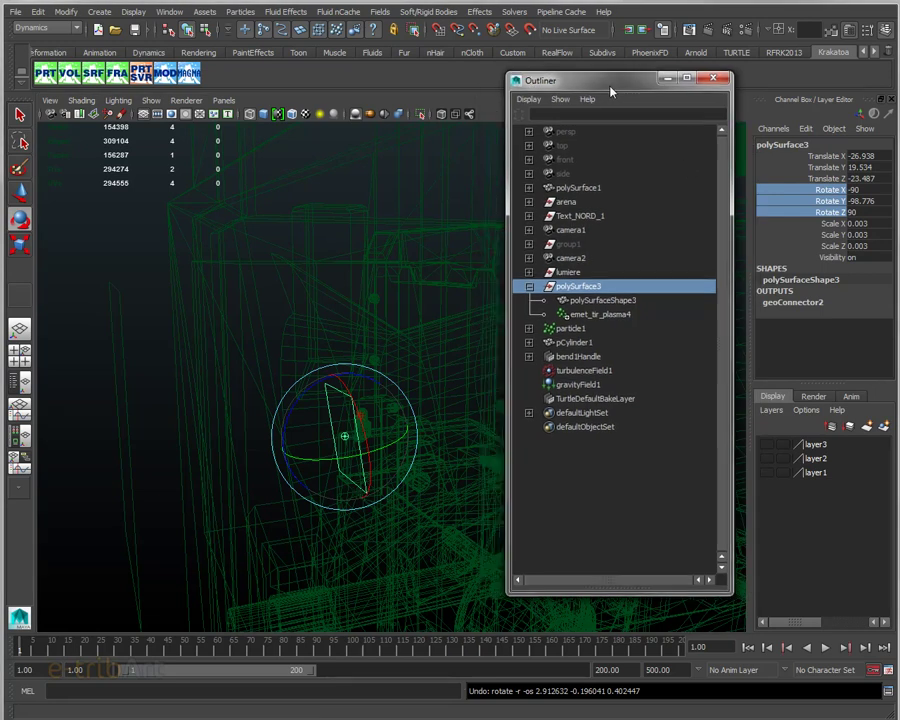
pyautogui.click(893, 113)
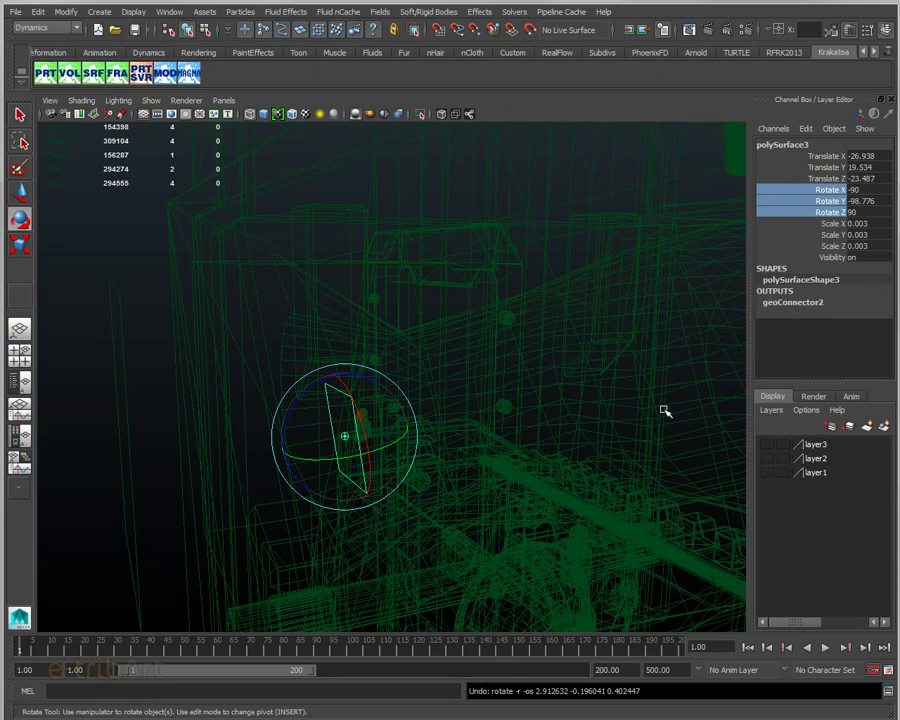
# Show emet_tir_plasma4's attributes: a Surface emitter at rate 2000
pyautogui.moveTo(554, 392)
pyautogui.keyDown('alt'); pyautogui.mouseDown()
pyautogui.moveTo(460, 396)
pyautogui.moveTo(466, 408)
pyautogui.moveTo(509, 398)
pyautogui.mouseUp(); pyautogui.keyUp('alt')
pyautogui.moveTo(509, 398)
pyautogui.keyDown('alt'); pyautogui.mouseDown(button='middle')
pyautogui.moveTo(490, 394)
pyautogui.moveTo(450, 421)
pyautogui.mouseUp(button='middle'); pyautogui.keyUp('alt')
pyautogui.keyDown('alt'); pyautogui.moveTo(450, 421); pyautogui.dragTo(444, 423, button='right'); pyautogui.keyUp('alt')
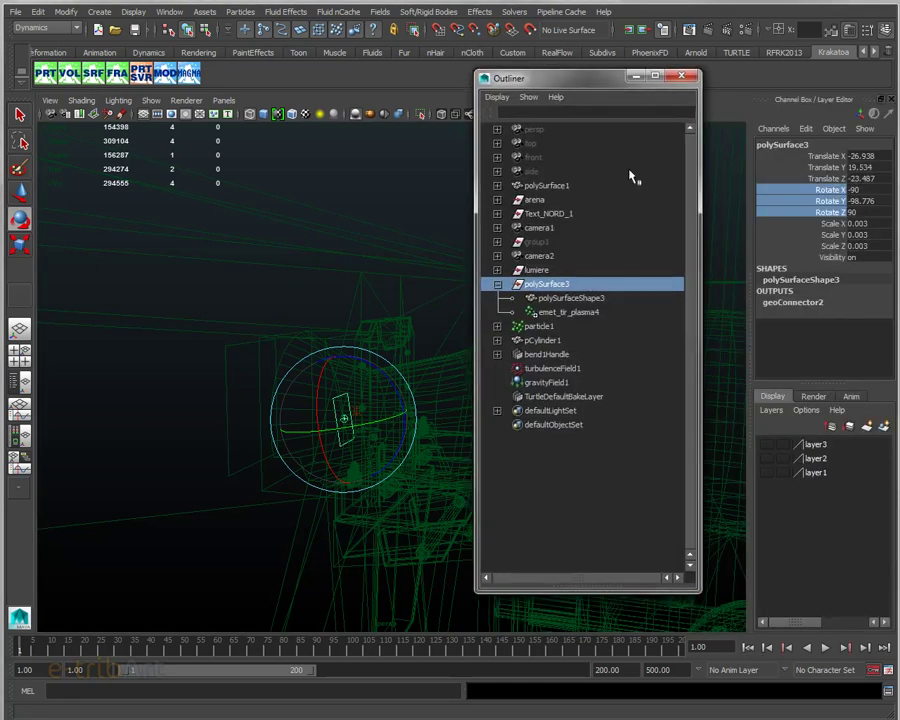
pyautogui.click(588, 313)
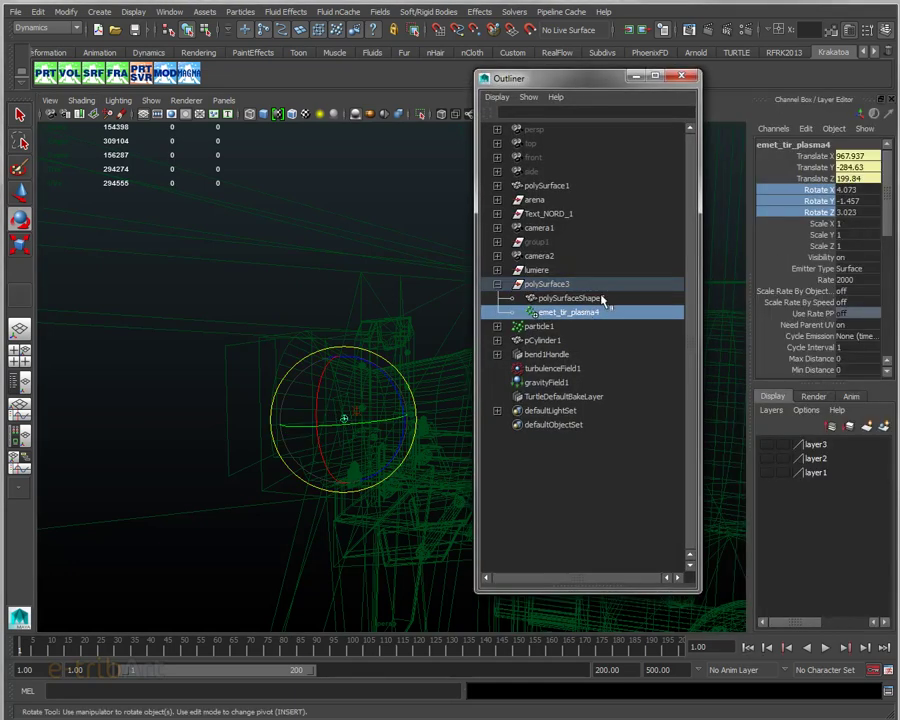
pyautogui.hotkey('ctrl', 'a')
pyautogui.moveTo(703, 68); pyautogui.dragTo(704, 112)
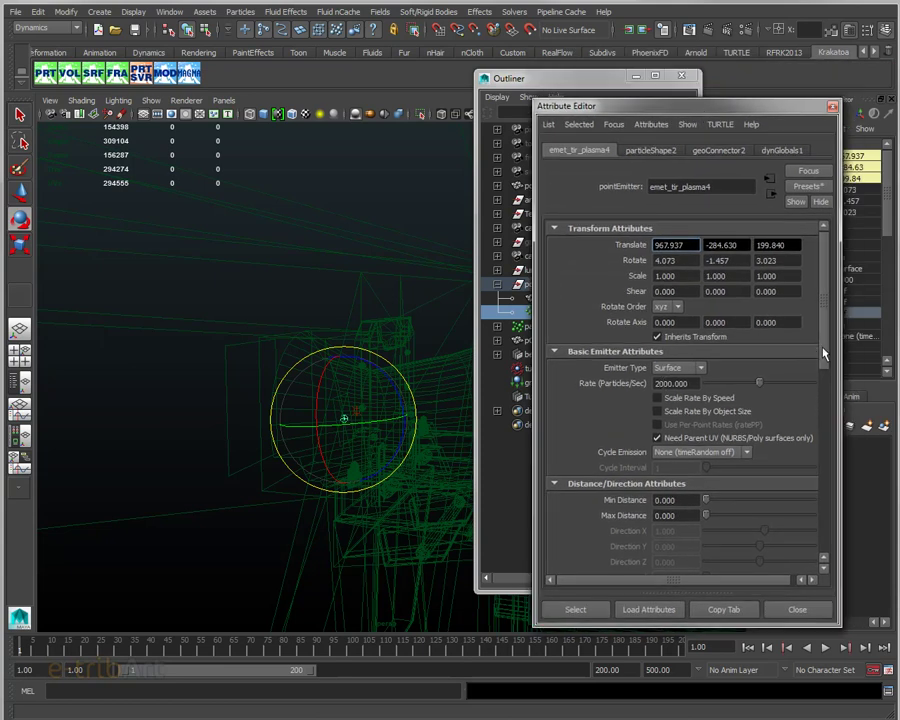
# Set emet_tir_plasma4's Speed Random to 0.5 and Tangent Speed to 0.1
pyautogui.moveTo(822, 356); pyautogui.dragTo(818, 426)
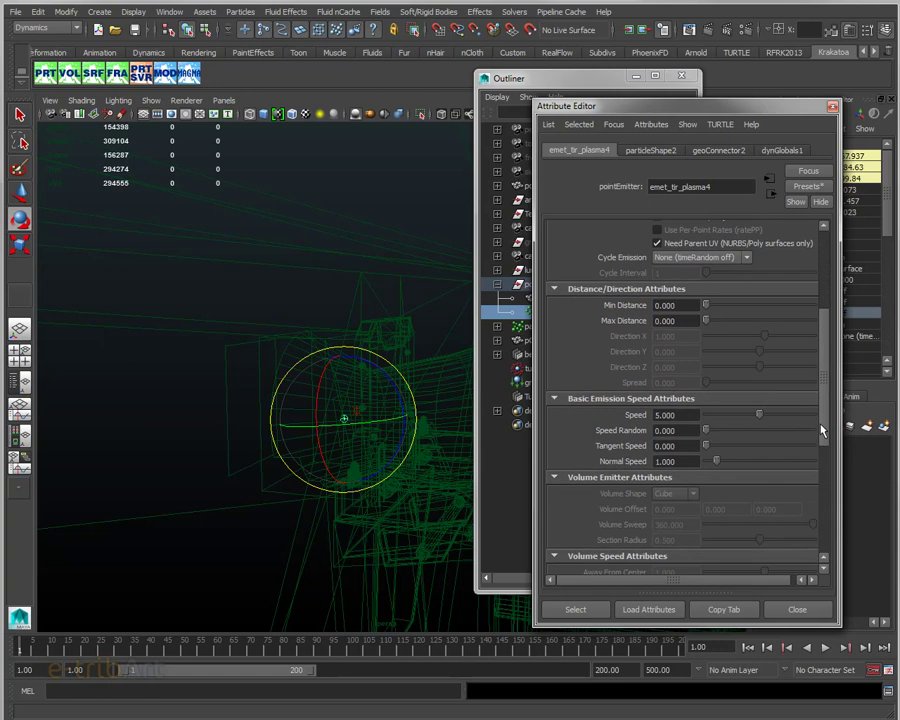
pyautogui.doubleClick(685, 413)
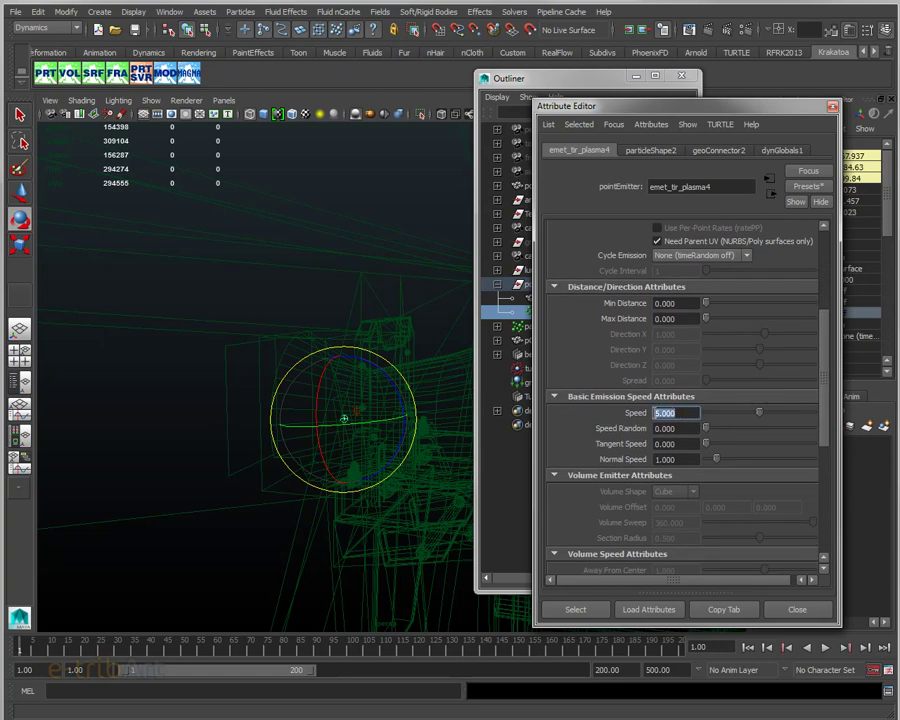
pyautogui.doubleClick(678, 428)
pyautogui.write('0.')
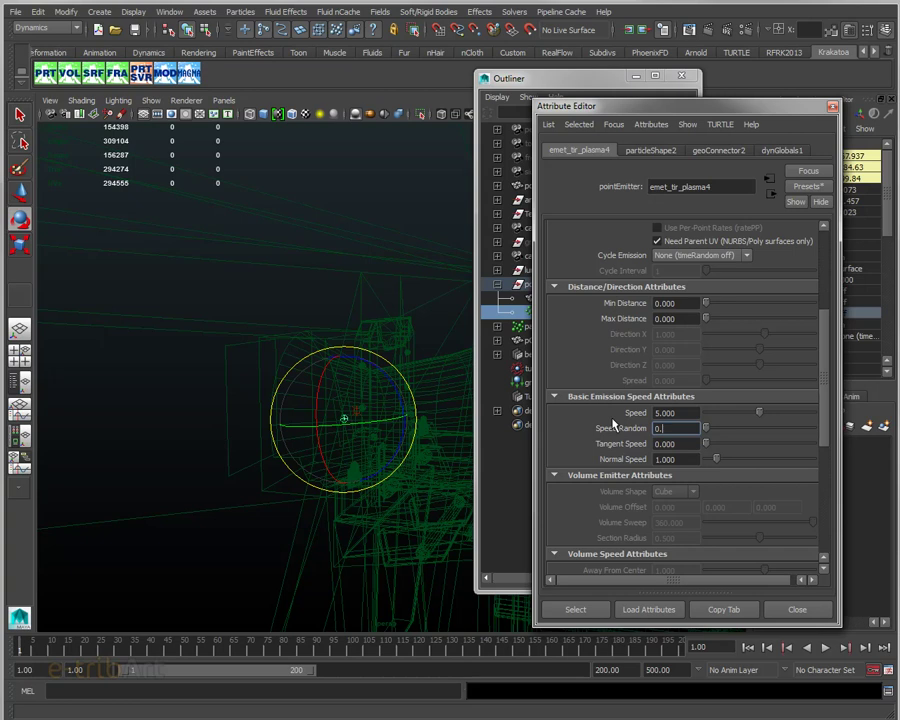
pyautogui.press('BackSpace')
pyautogui.write('.5')
pyautogui.press('Return')
pyautogui.press('Tab')
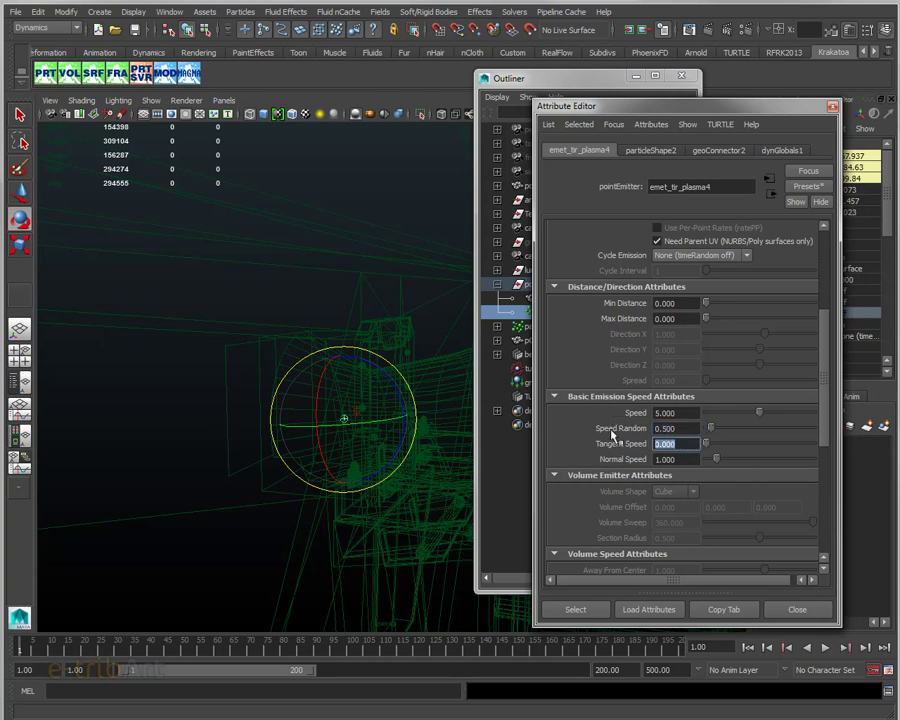
pyautogui.write('0.1')
pyautogui.press('Return')
pyautogui.moveTo(362, 410)
pyautogui.keyDown('alt'); pyautogui.mouseDown()
pyautogui.moveTo(401, 413)
pyautogui.moveTo(352, 445)
pyautogui.mouseUp(); pyautogui.keyUp('alt')
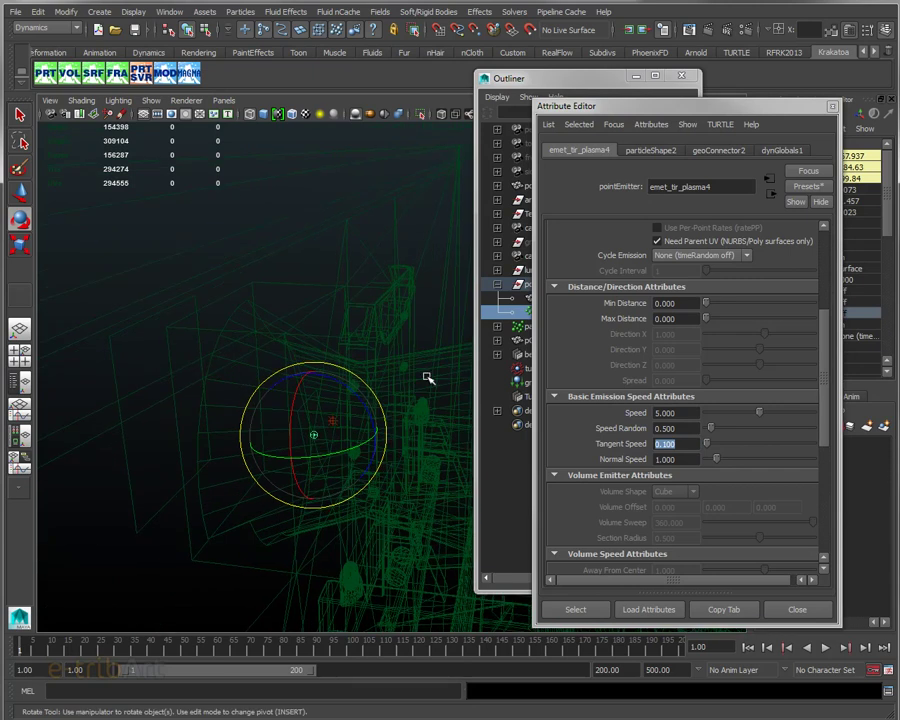
pyautogui.moveTo(410, 428)
pyautogui.keyDown('alt'); pyautogui.mouseDown()
pyautogui.moveTo(348, 428)
pyautogui.moveTo(483, 410)
pyautogui.moveTo(444, 416)
pyautogui.moveTo(458, 416)
pyautogui.mouseUp(); pyautogui.keyUp('alt')
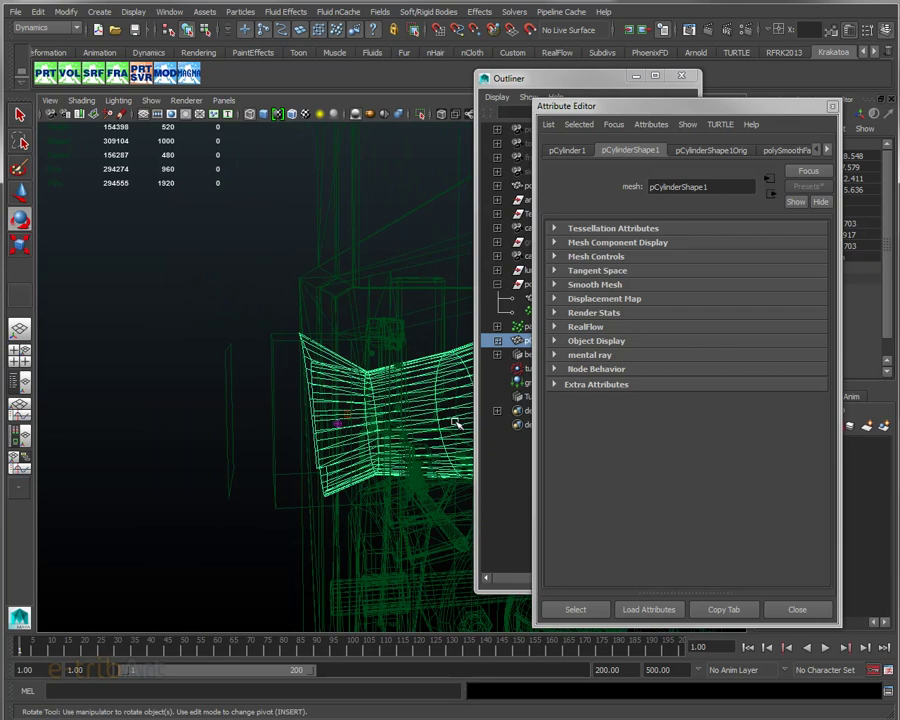
# Reselect emet_tir_plasma4 and set its Max Distance to 0.1
pyautogui.click(519, 95)
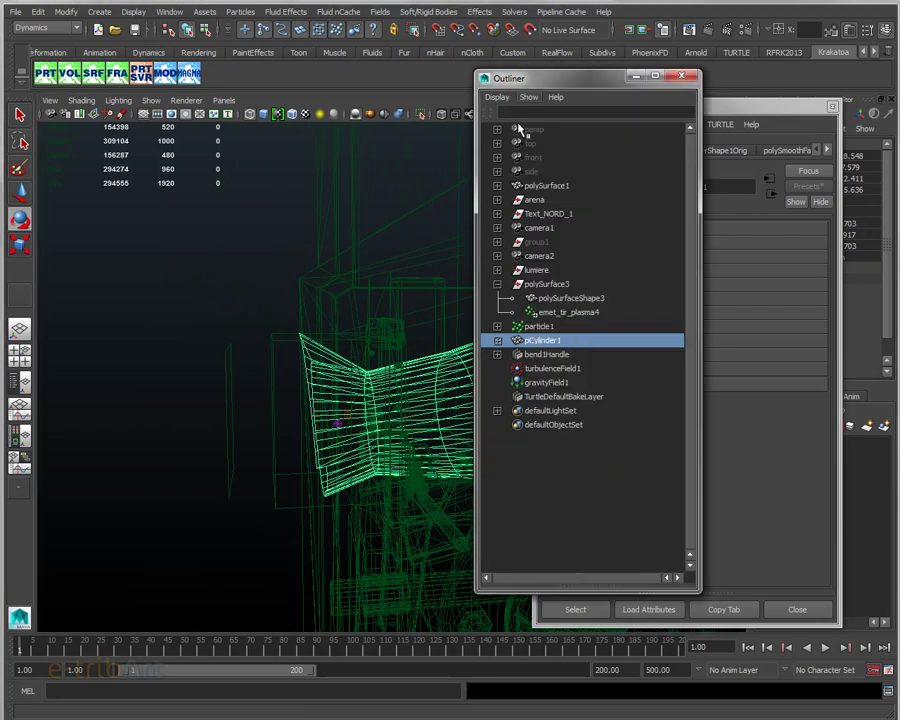
pyautogui.click(530, 326)
pyautogui.click(537, 313)
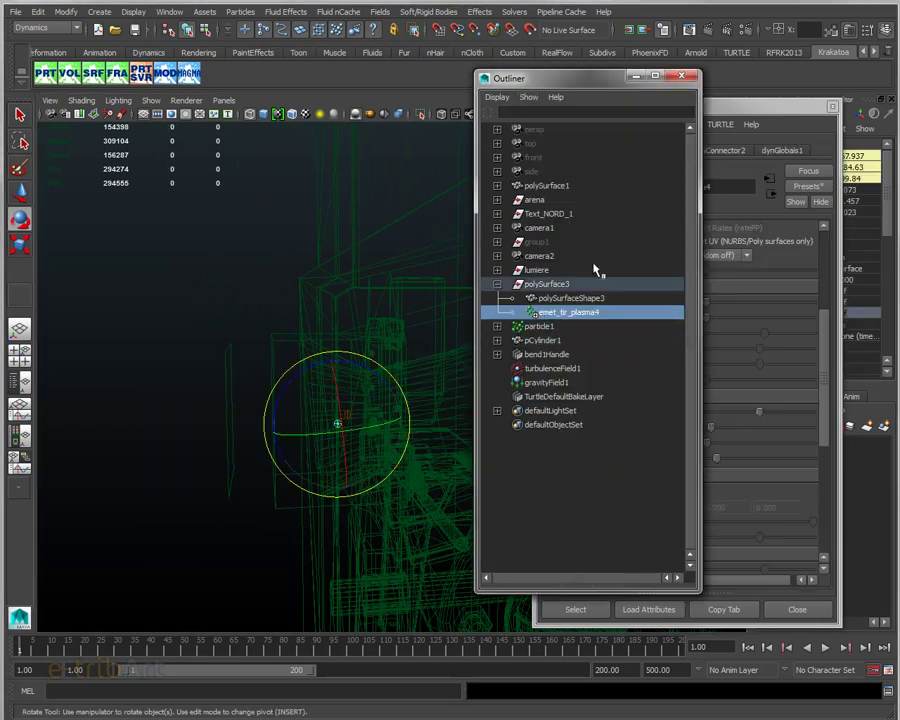
pyautogui.click(730, 114)
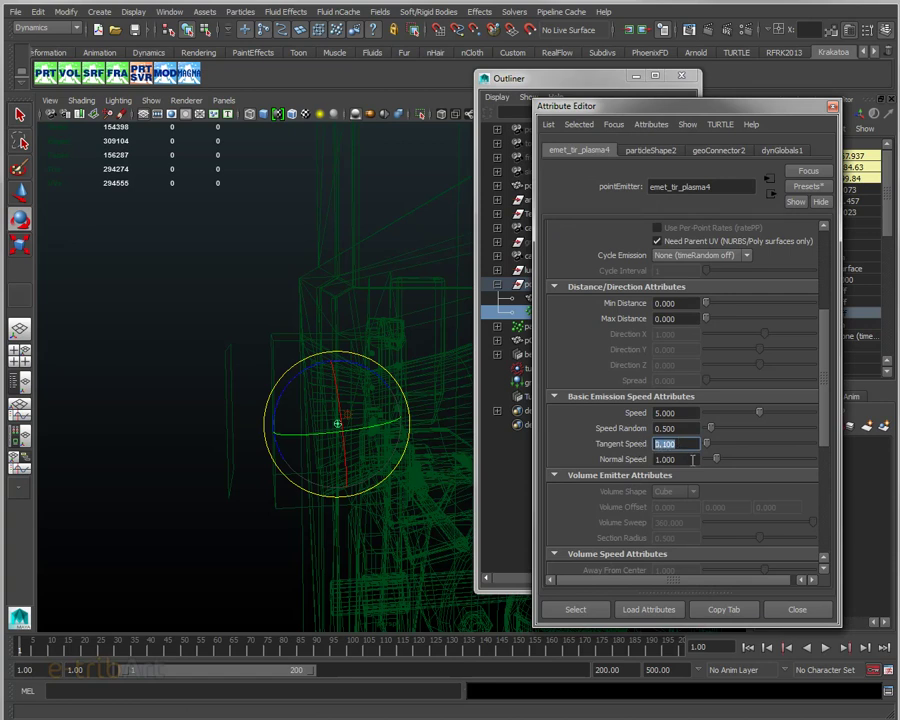
pyautogui.click(668, 459)
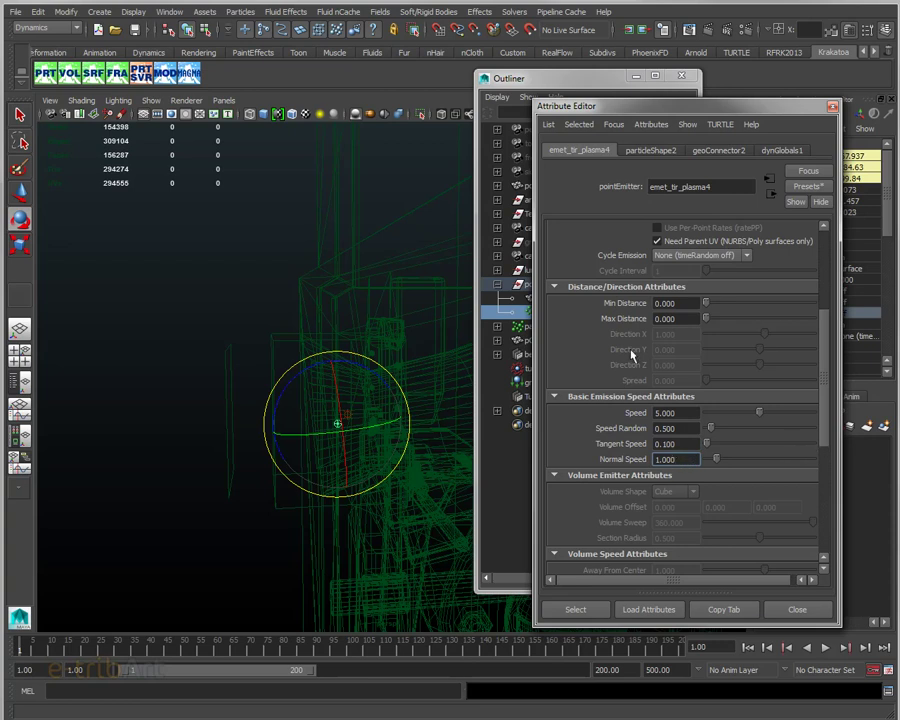
pyautogui.click(683, 318)
pyautogui.moveTo(683, 318); pyautogui.dragTo(617, 323)
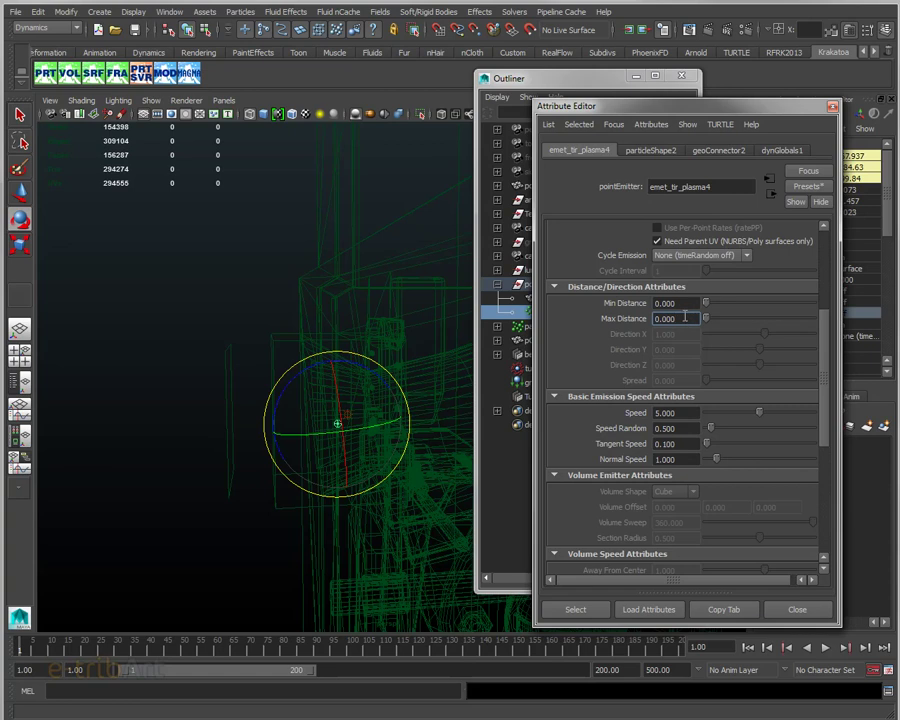
pyautogui.write('0.1')
pyautogui.press('Return')
# Review Speed Random and the Rate field's keying menu, leaving the rate at 2000
pyautogui.moveTo(683, 106); pyautogui.dragTo(689, 98)
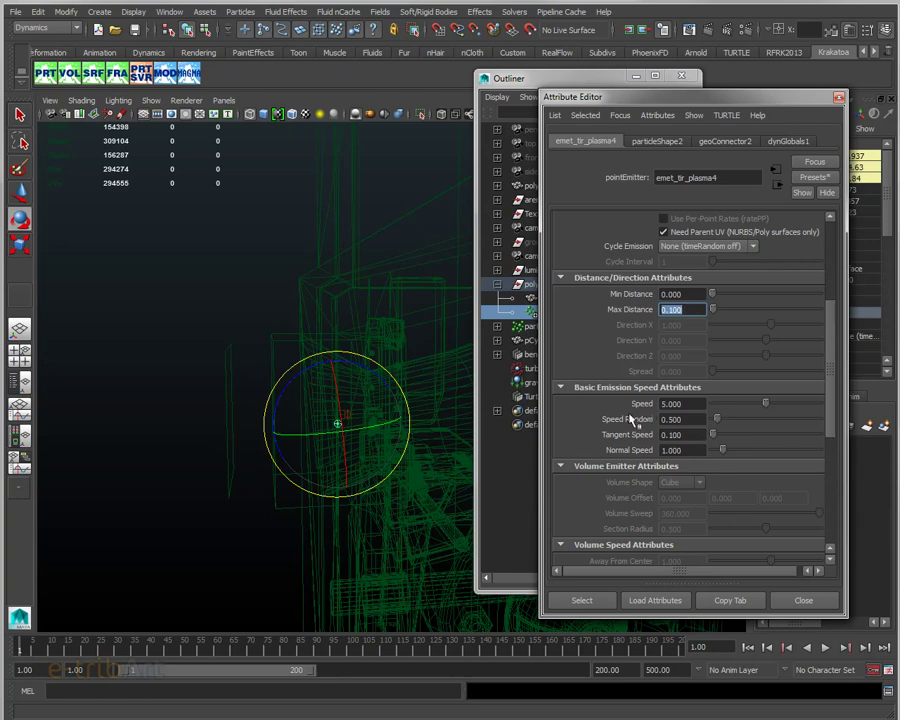
pyautogui.click(683, 419)
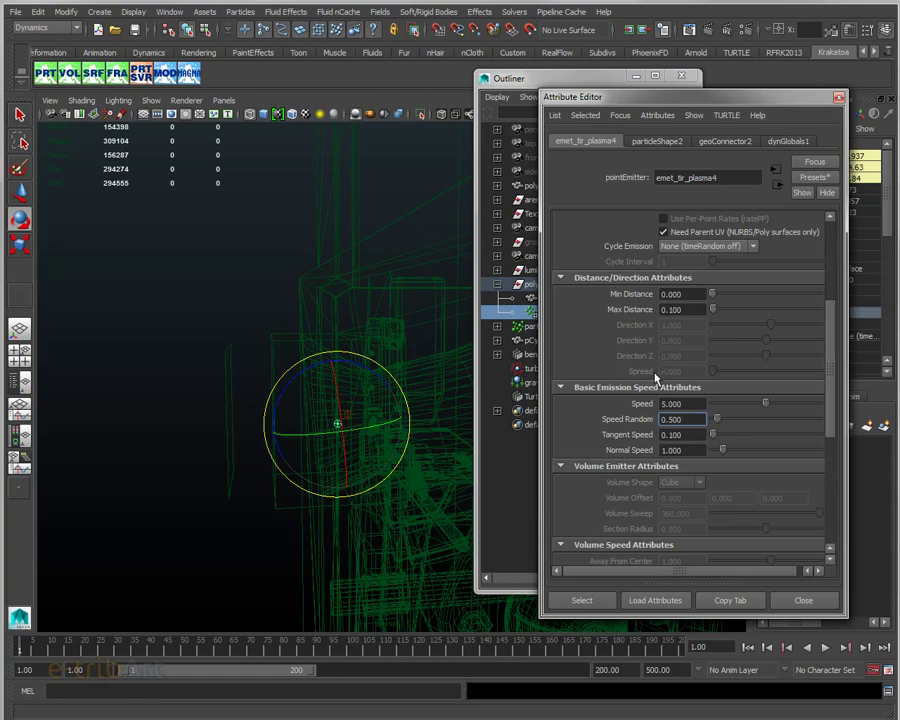
pyautogui.moveTo(830, 388); pyautogui.dragTo(832, 332)
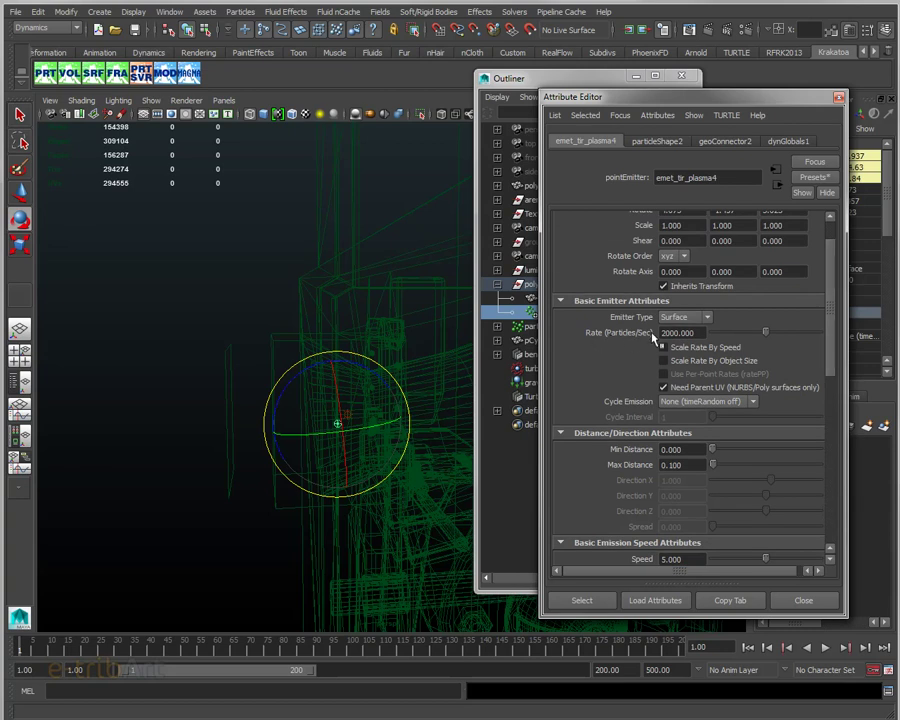
pyautogui.click(680, 333)
pyautogui.rightClick(671, 332)
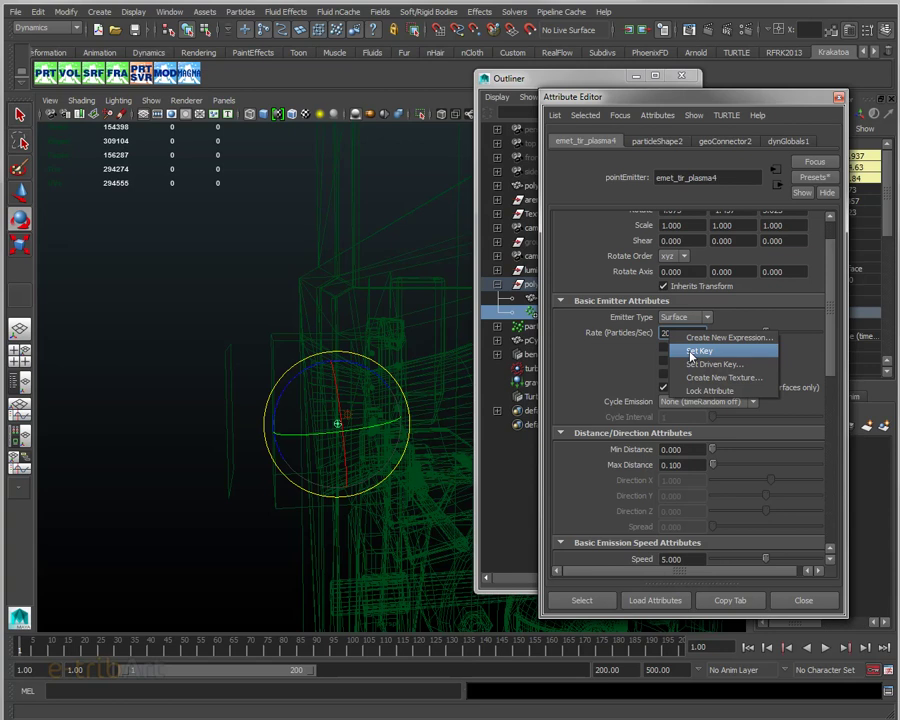
pyautogui.click(586, 105)
# Close the emitter's Attribute Editor and orbit the view to see the bent tube
pyautogui.click(548, 79)
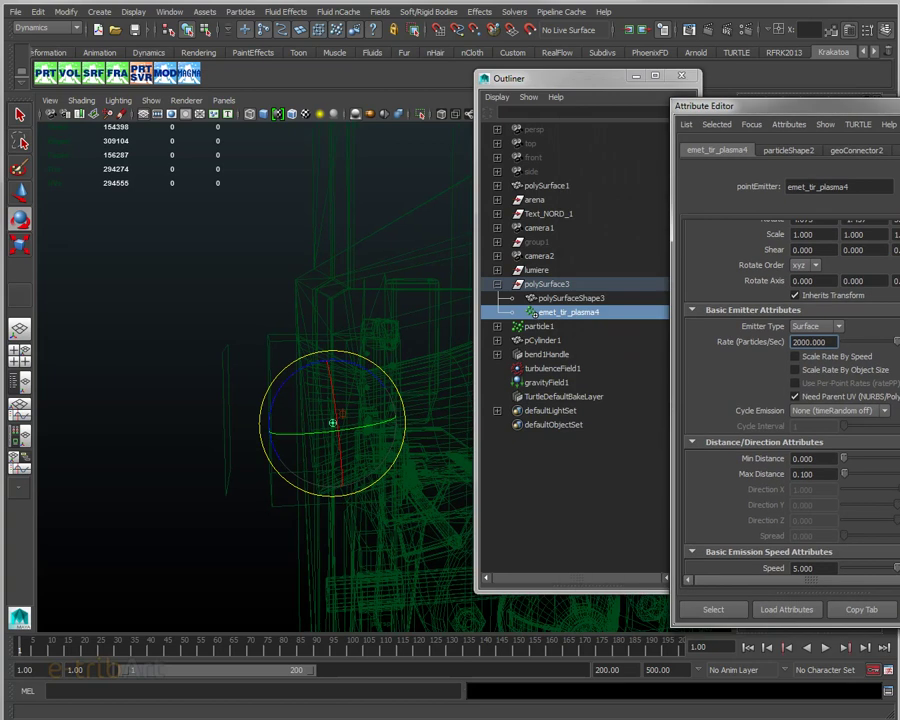
pyautogui.hotkey('ctrl', 'a')
pyautogui.moveTo(548, 86); pyautogui.dragTo(589, 98)
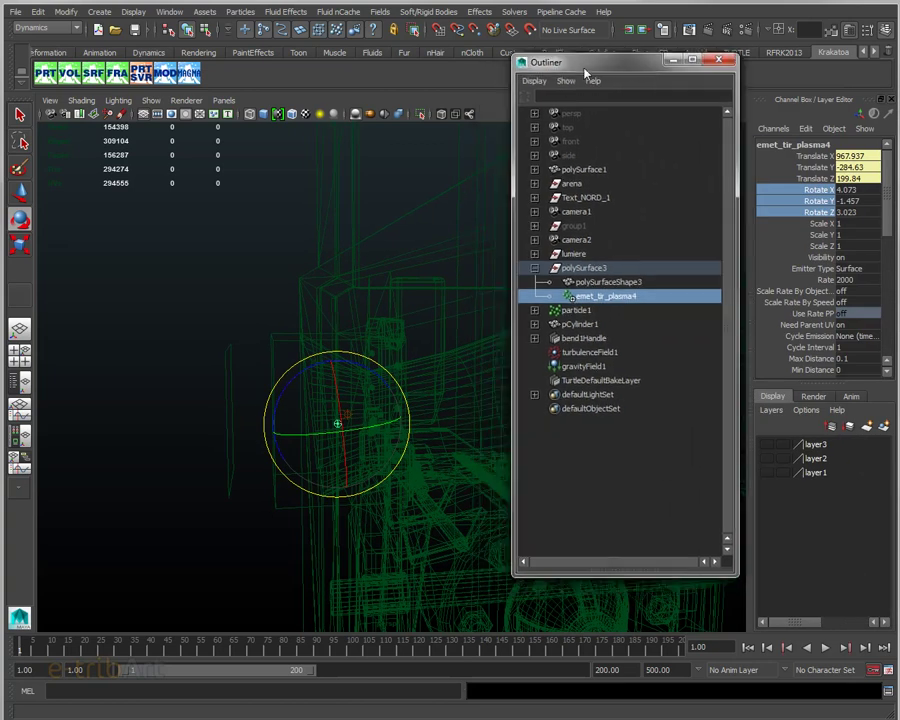
pyautogui.moveTo(440, 330)
pyautogui.keyDown('alt'); pyautogui.mouseDown()
pyautogui.moveTo(383, 385)
pyautogui.moveTo(392, 396)
pyautogui.moveTo(233, 422)
pyautogui.moveTo(251, 394)
pyautogui.moveTo(250, 372)
pyautogui.mouseUp(); pyautogui.keyUp('alt')
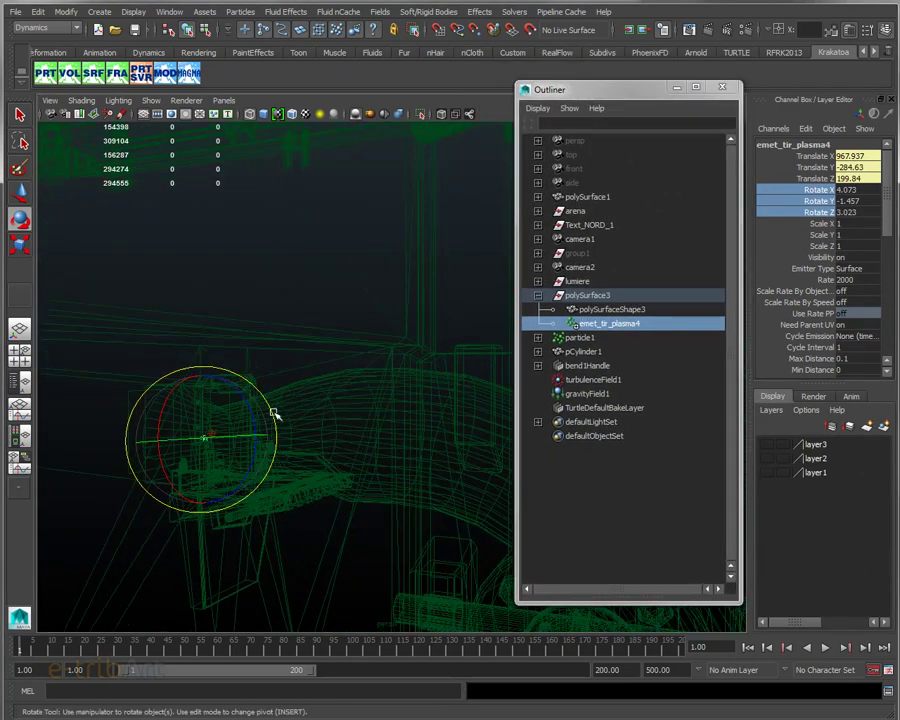
pyautogui.keyDown('alt'); pyautogui.moveTo(275, 412); pyautogui.dragTo(296, 352); pyautogui.keyUp('alt')
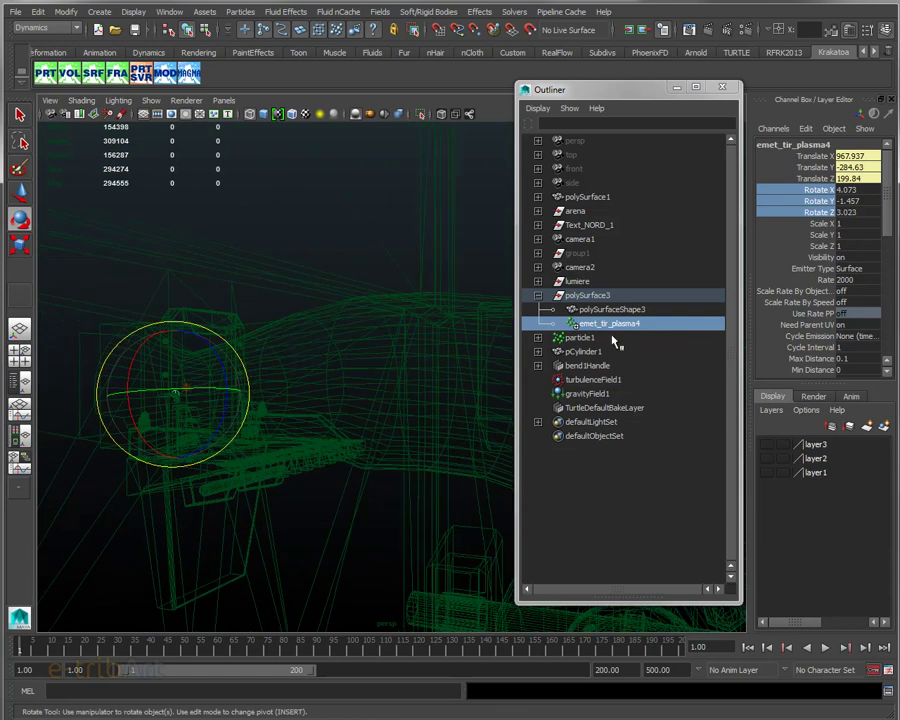
# Select particle1 and polySurface3 and choose Emit from Object in the Particles menu
pyautogui.click(580, 338)
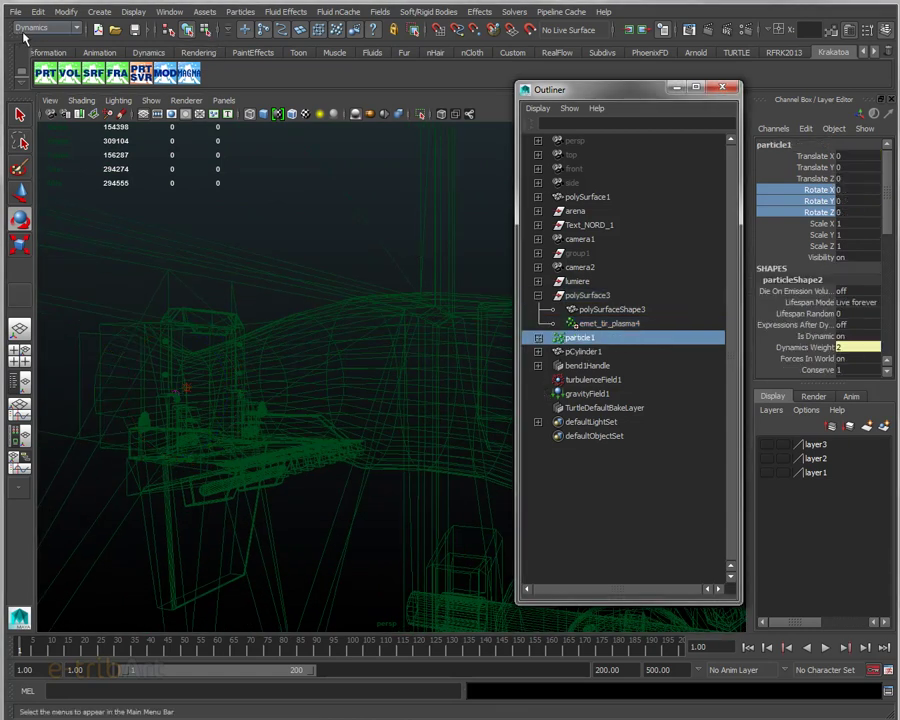
pyautogui.click(245, 14)
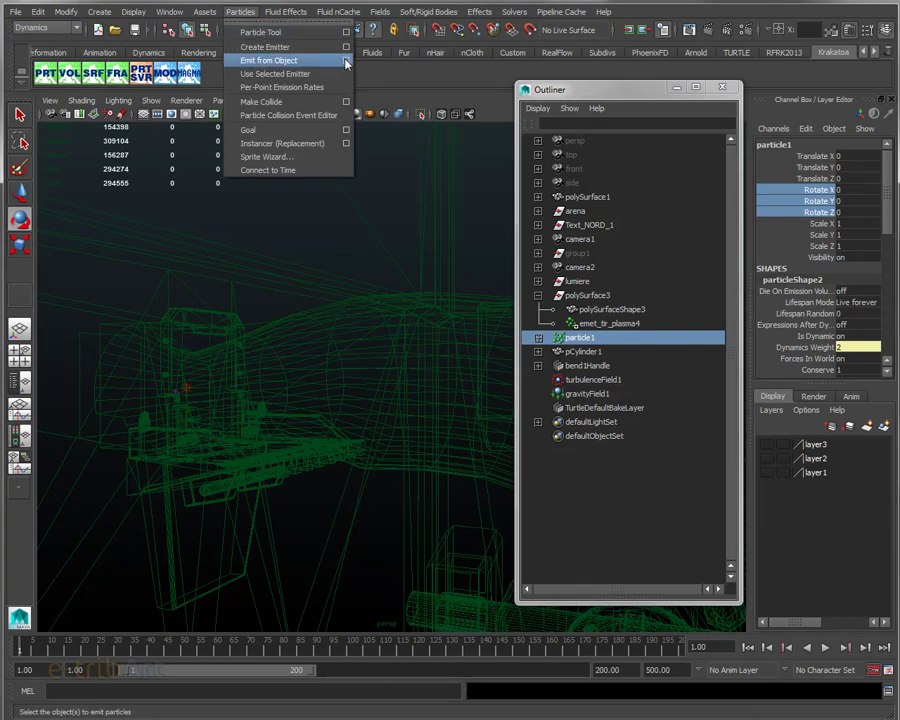
pyautogui.click(587, 295)
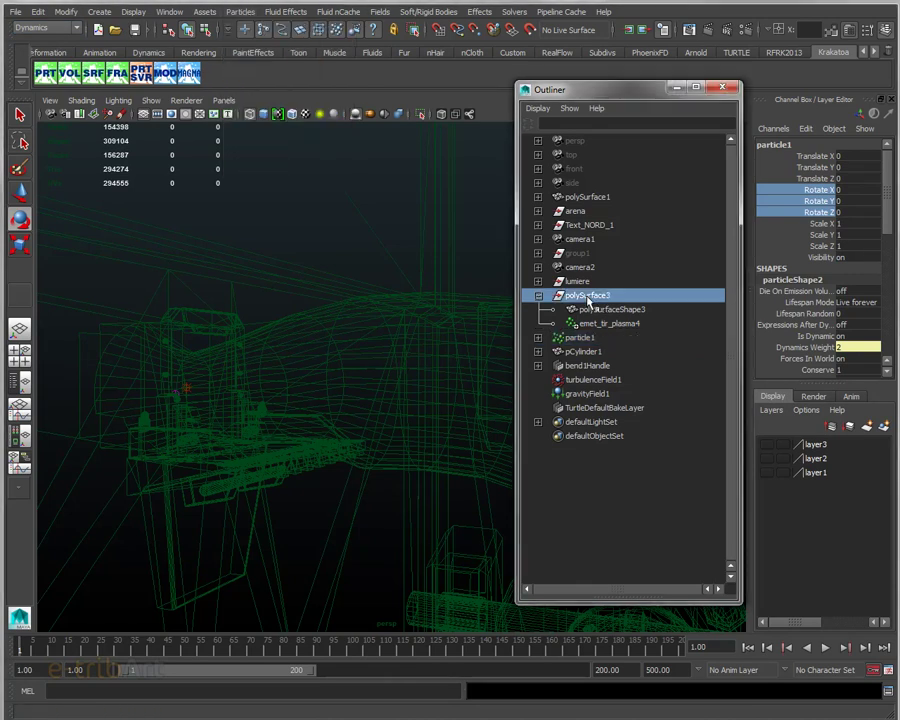
pyautogui.click(241, 11)
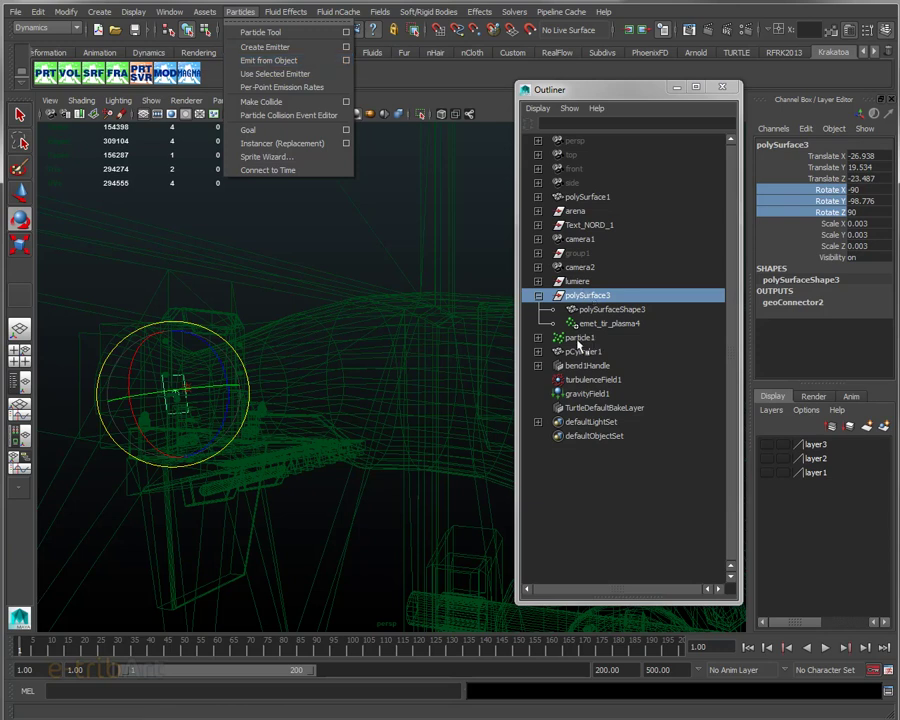
pyautogui.click(343, 64)
pyautogui.moveTo(580, 89); pyautogui.dragTo(471, 90)
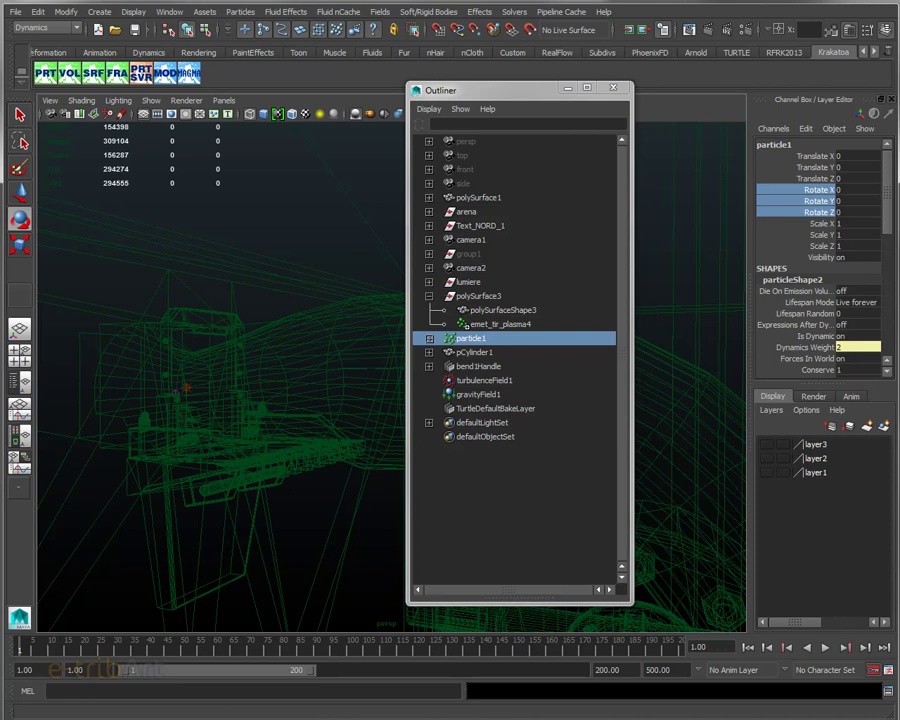
# Open particle1's attributes and rename particleShape2 to particleShape1
pyautogui.hotkey('ctrl', 'a')
pyautogui.click(622, 101)
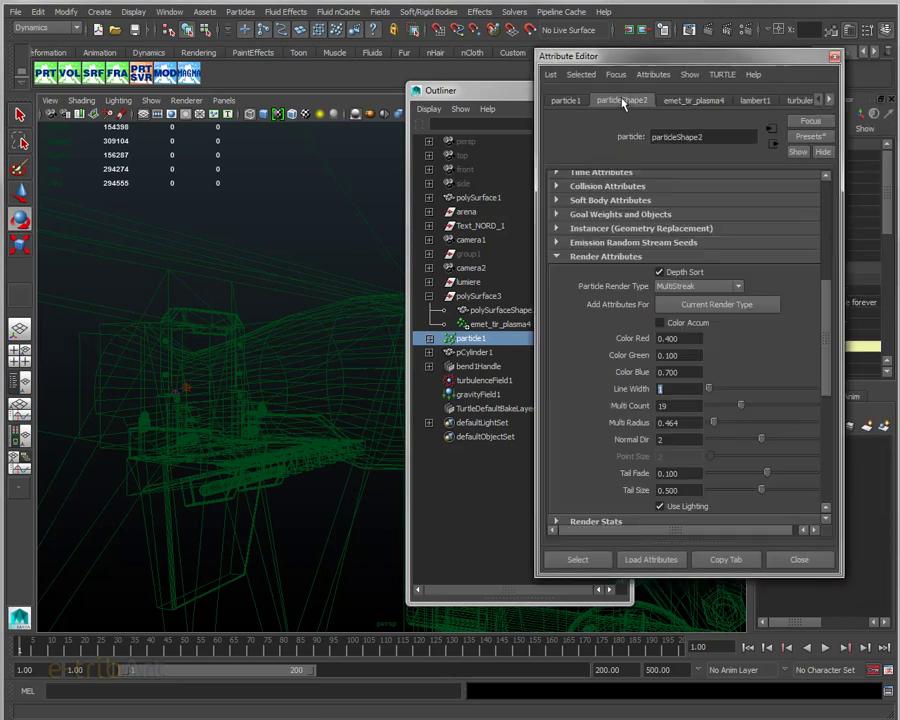
pyautogui.click(723, 137)
pyautogui.press('BackSpace')
pyautogui.write('1')
pyautogui.press('Return')
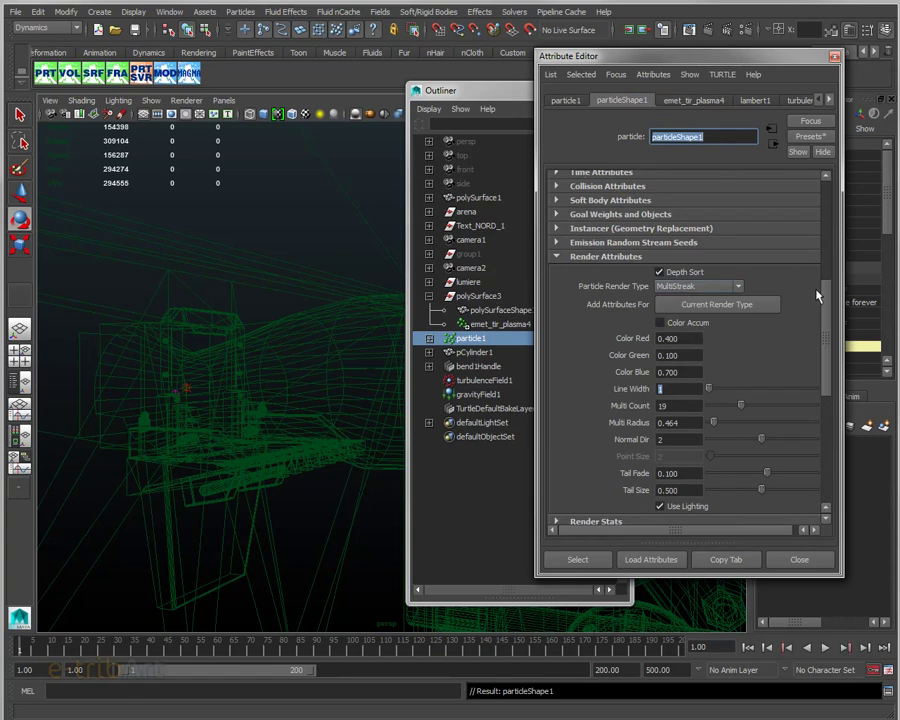
# Set Lifespan Mode to Random range with Lifespan 10 and Lifespan Random 0.5
pyautogui.moveTo(821, 305); pyautogui.dragTo(827, 275)
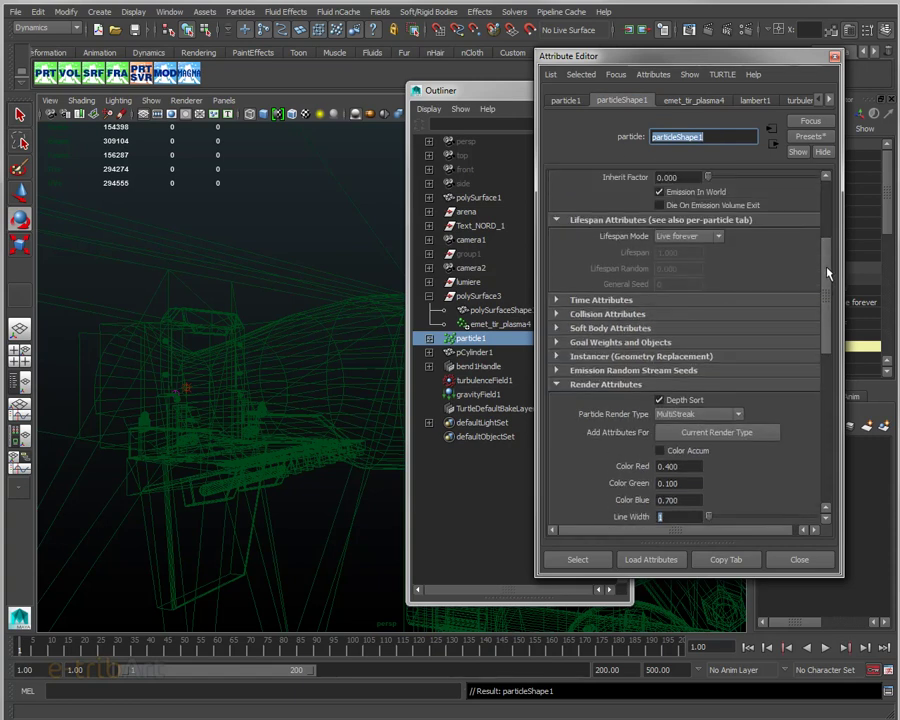
pyautogui.click(688, 236)
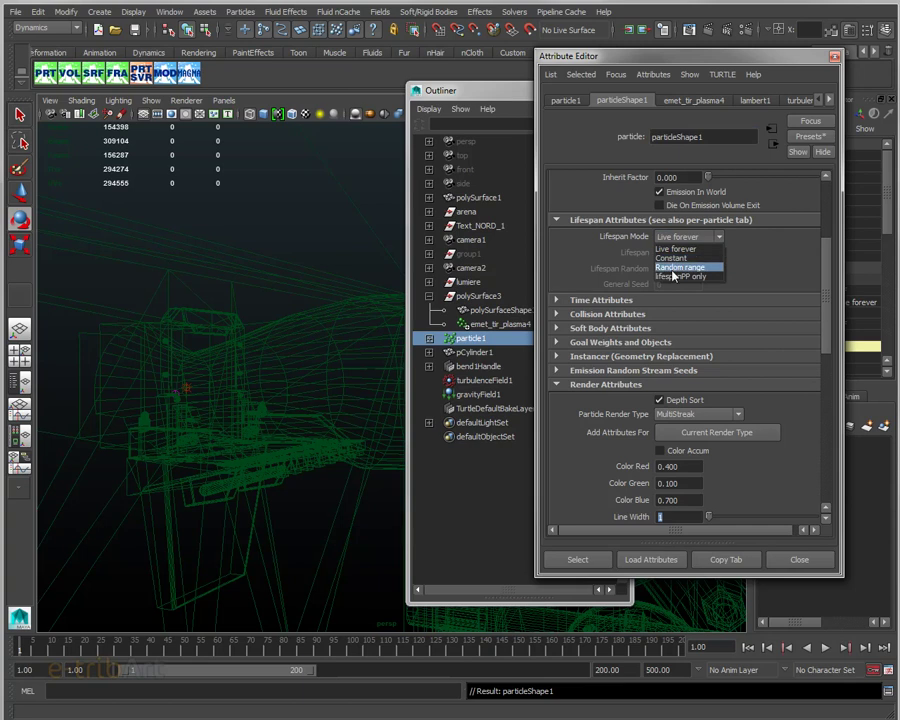
pyautogui.click(680, 267)
pyautogui.click(658, 254)
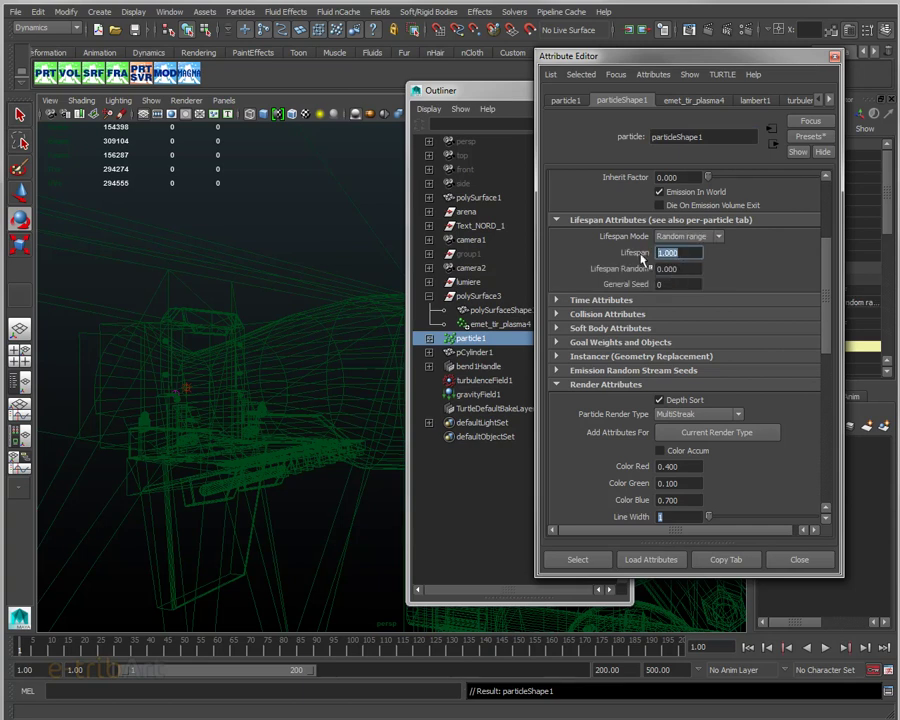
pyautogui.write('10')
pyautogui.press('Return')
pyautogui.click(668, 269)
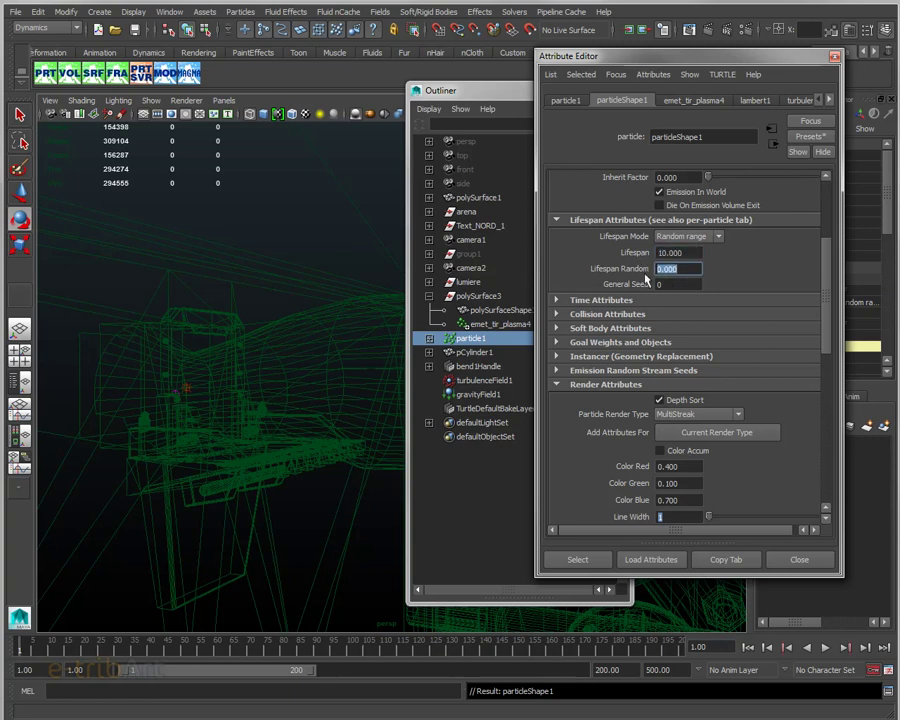
pyautogui.write('0.5')
pyautogui.press('Return')
pyautogui.moveTo(828, 284); pyautogui.dragTo(828, 274)
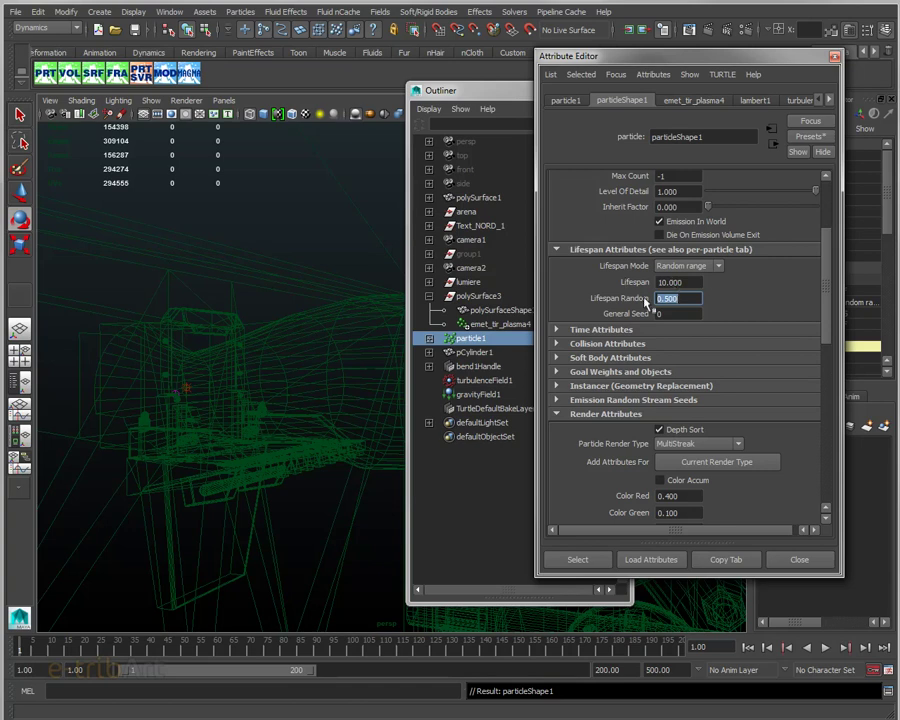
pyautogui.click(670, 266)
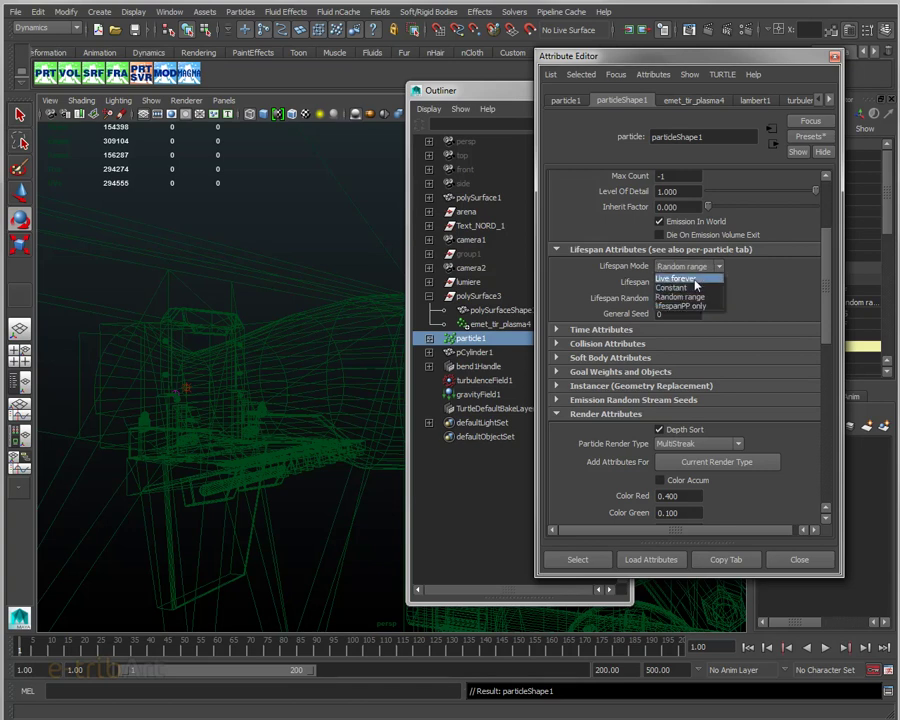
pyautogui.click(755, 291)
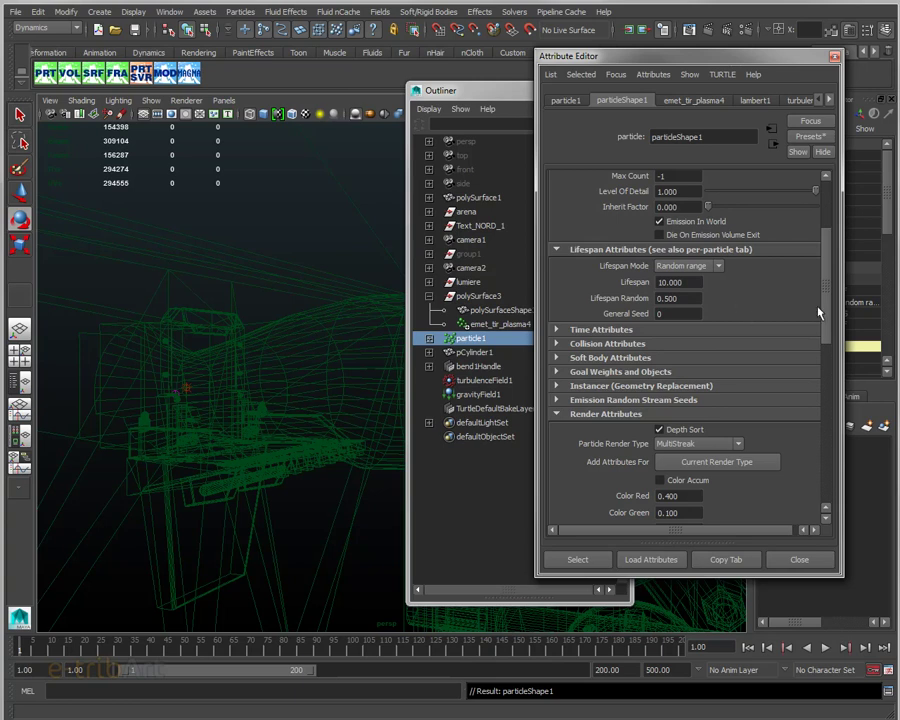
# Confirm the particle lifespan mode stays at Random range
pyautogui.scroll(1, 829, 316)
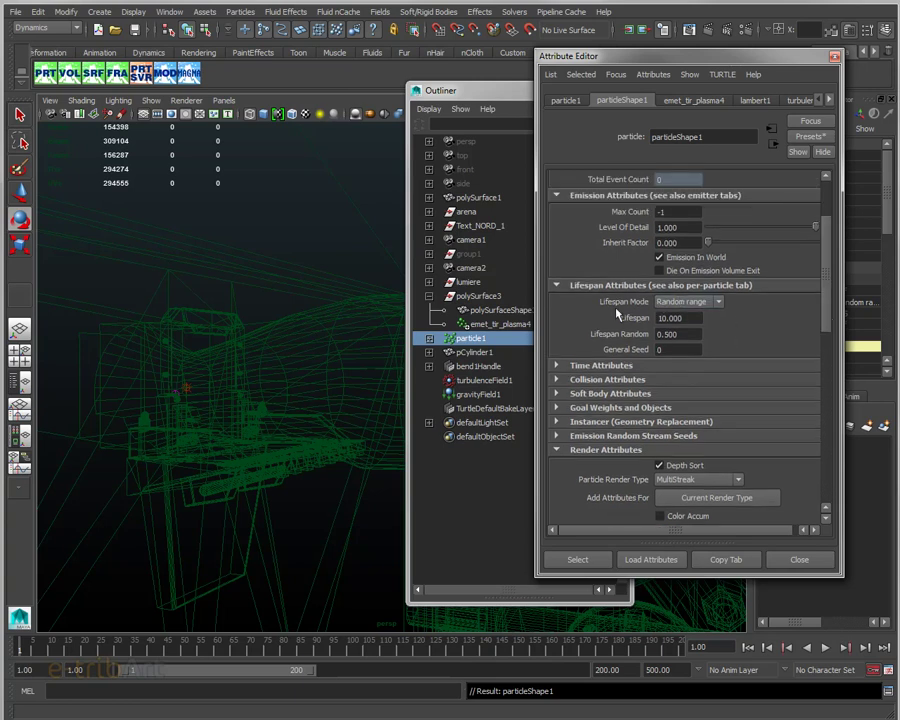
pyautogui.click(680, 301)
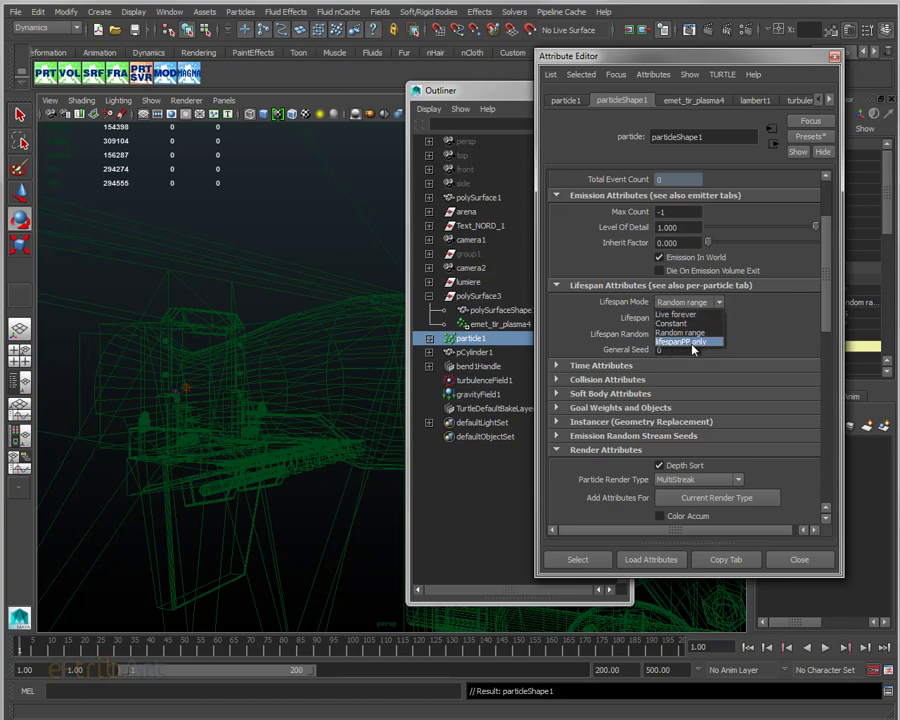
pyautogui.click(718, 333)
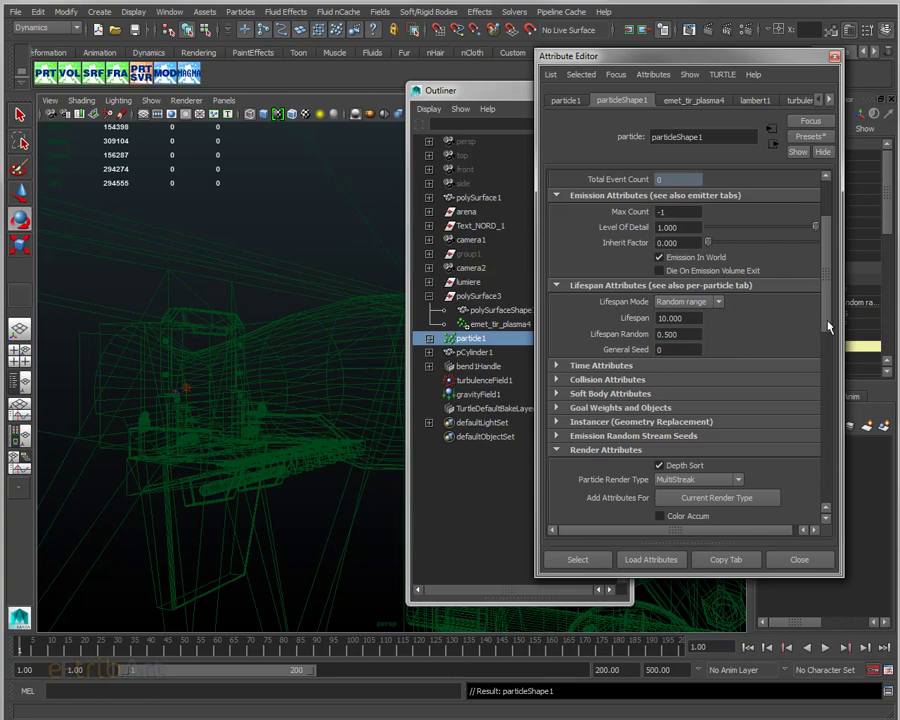
pyautogui.moveTo(828, 326); pyautogui.dragTo(826, 334)
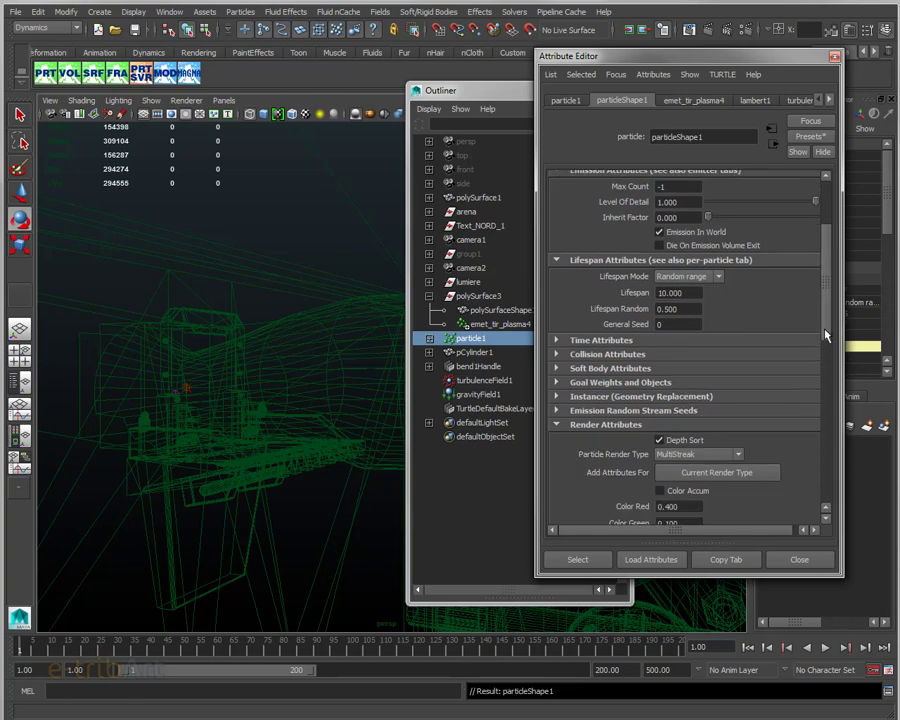
pyautogui.moveTo(826, 334); pyautogui.dragTo(823, 397)
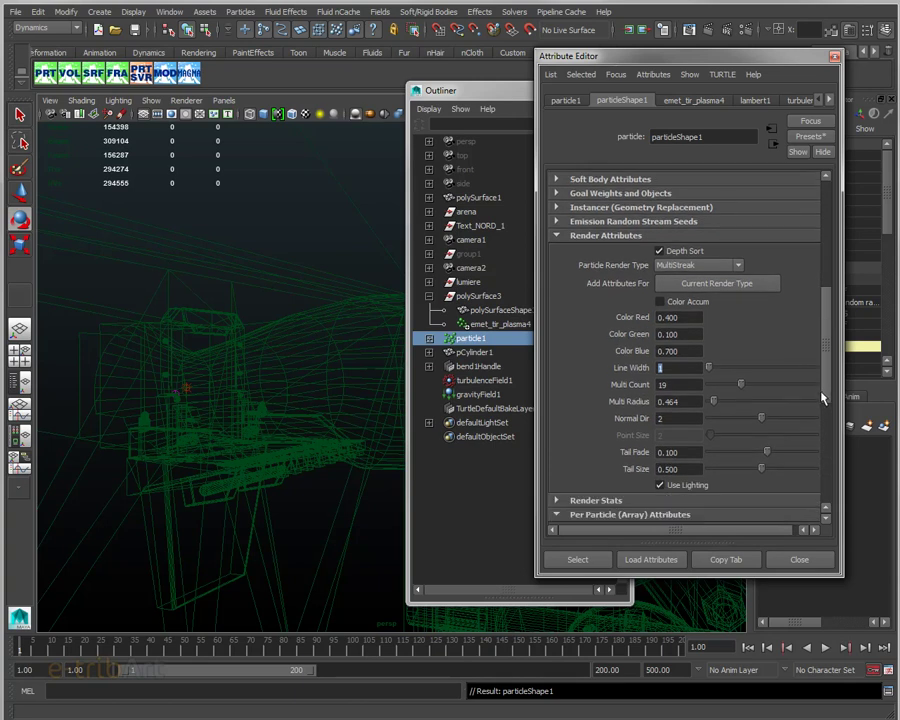
# Keep Particle Render Type as MultiStreak and bring the Outliner to the front
pyautogui.scroll(1, 720, 340)
pyautogui.scroll(1, 690, 290)
pyautogui.click(694, 302)
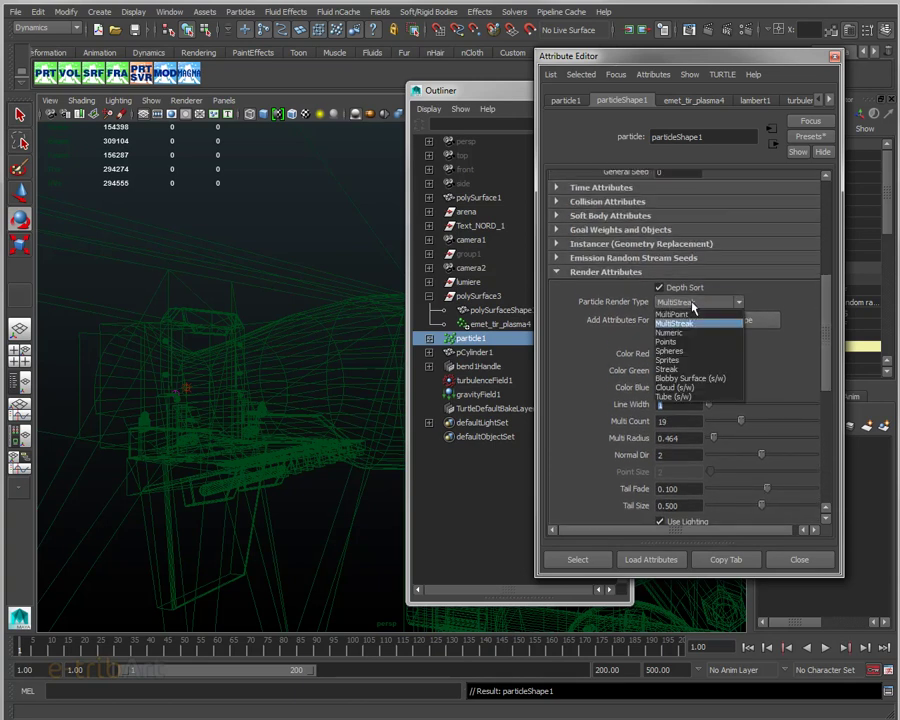
pyautogui.click(688, 325)
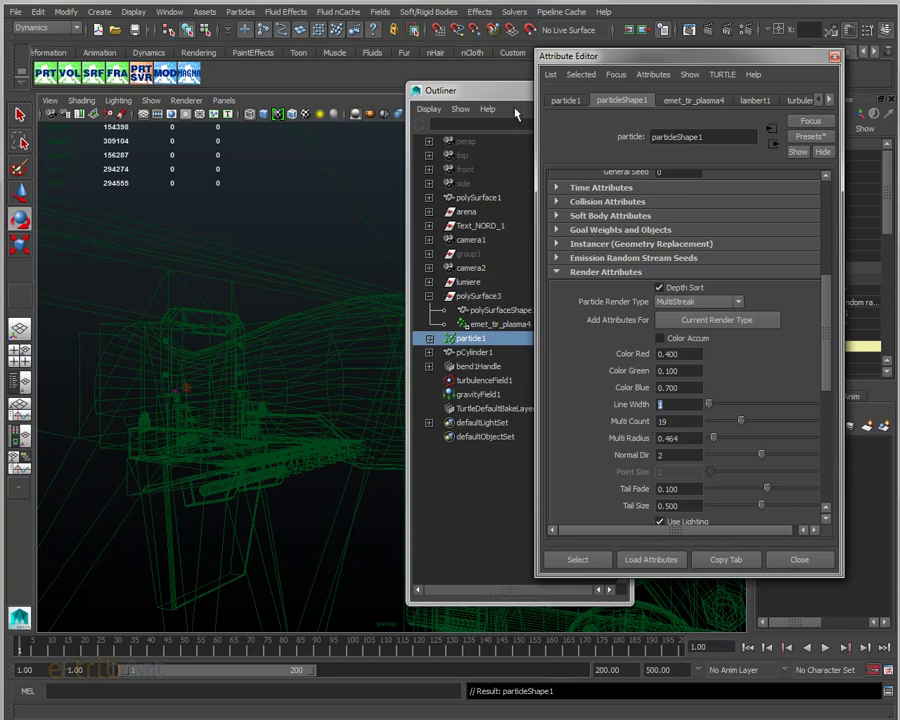
pyautogui.moveTo(490, 92)
pyautogui.mouseDown()
pyautogui.moveTo(553, 96)
pyautogui.moveTo(535, 106)
pyautogui.mouseUp()
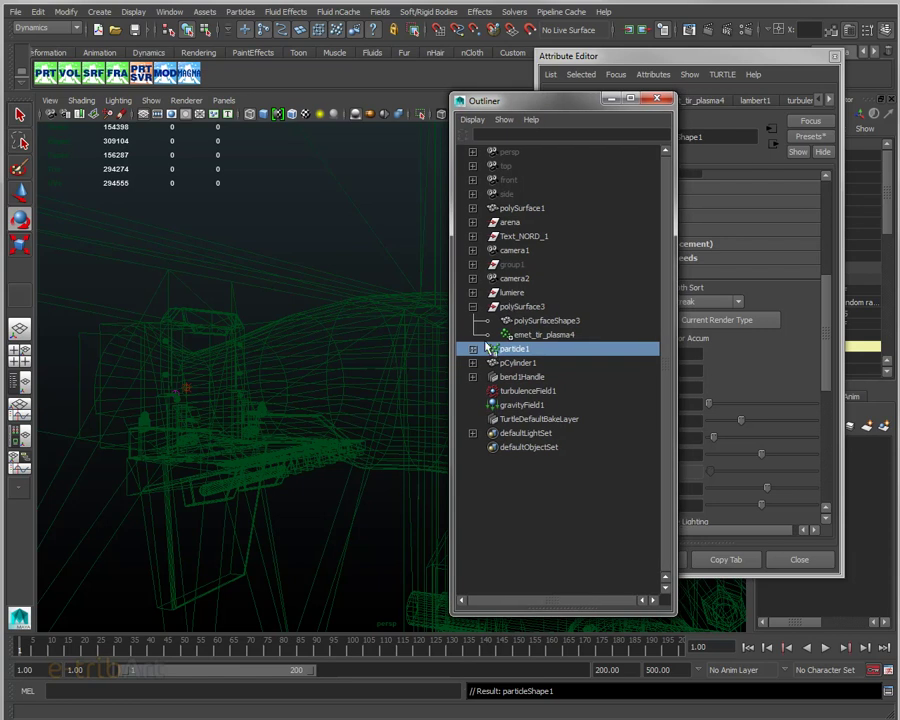
# Close the particle Attribute Editor, select pCylinder1 and orbit around the bent tube
pyautogui.click(599, 62)
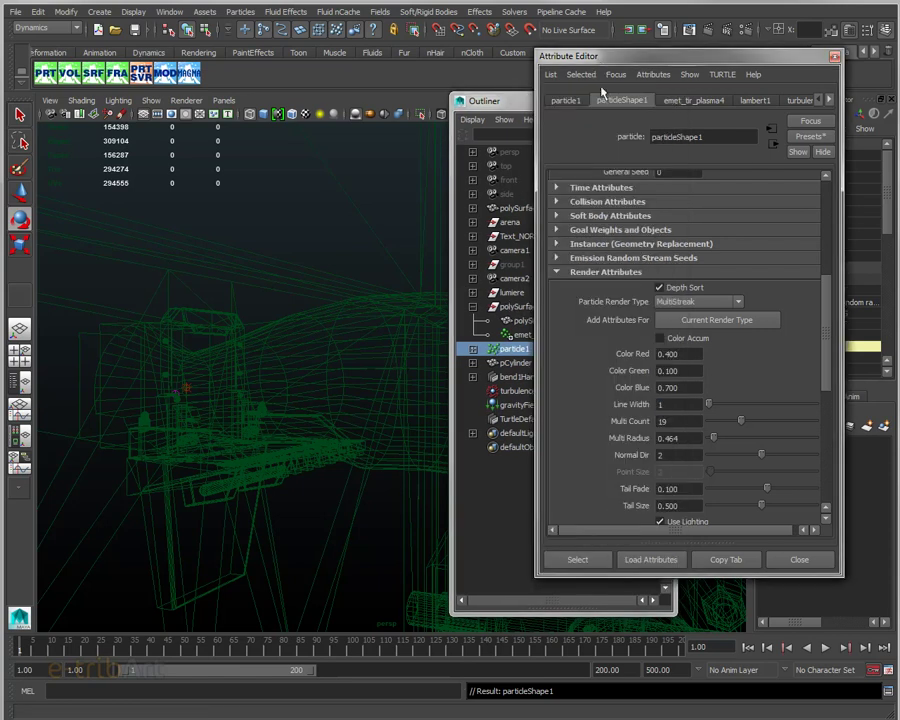
pyautogui.moveTo(650, 56); pyautogui.dragTo(899, 60)
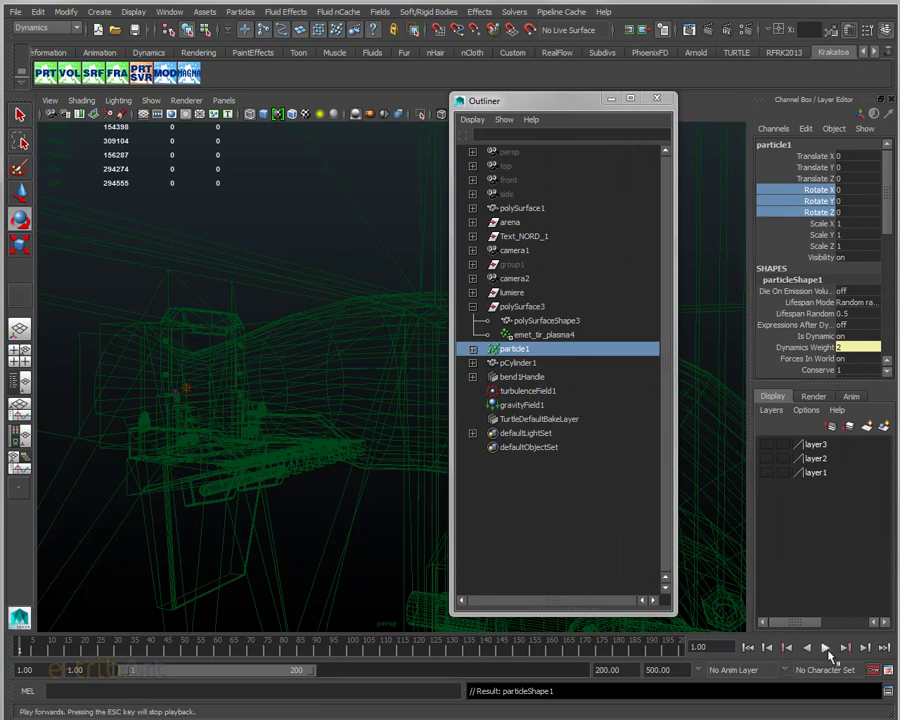
pyautogui.click(520, 364)
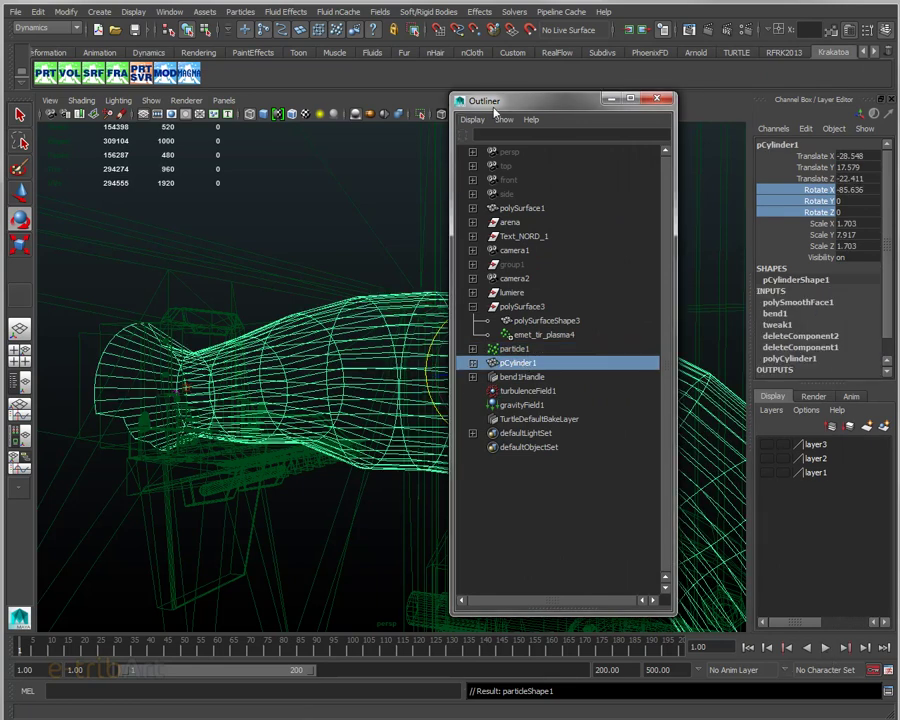
pyautogui.moveTo(468, 102); pyautogui.dragTo(828, 148)
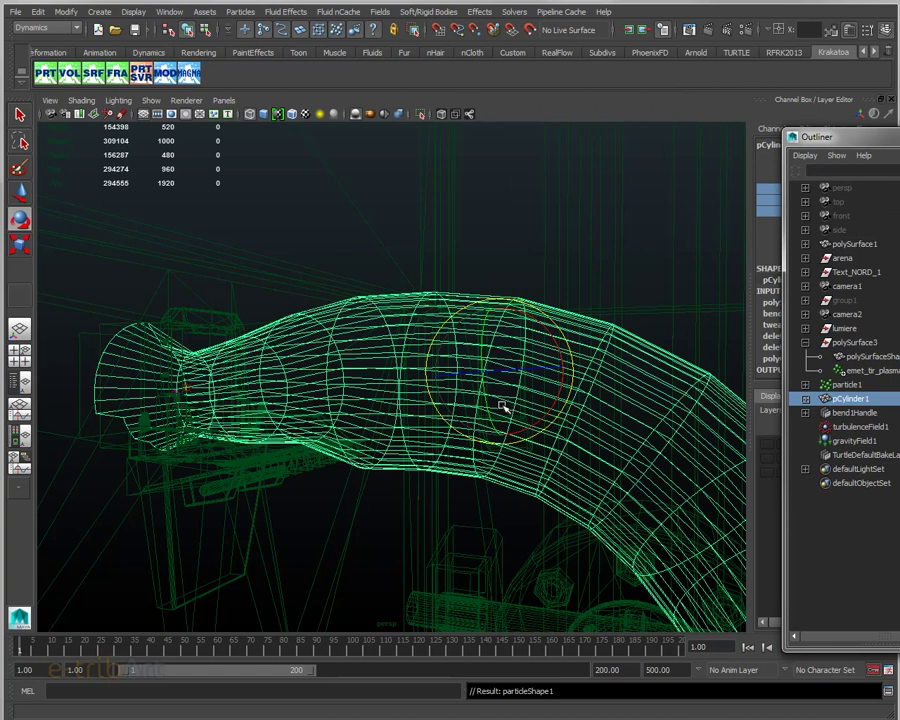
pyautogui.moveTo(502, 410)
pyautogui.keyDown('alt'); pyautogui.mouseDown()
pyautogui.moveTo(540, 396)
pyautogui.moveTo(445, 436)
pyautogui.moveTo(424, 432)
pyautogui.moveTo(446, 406)
pyautogui.moveTo(542, 396)
pyautogui.moveTo(546, 412)
pyautogui.mouseUp(); pyautogui.keyUp('alt')
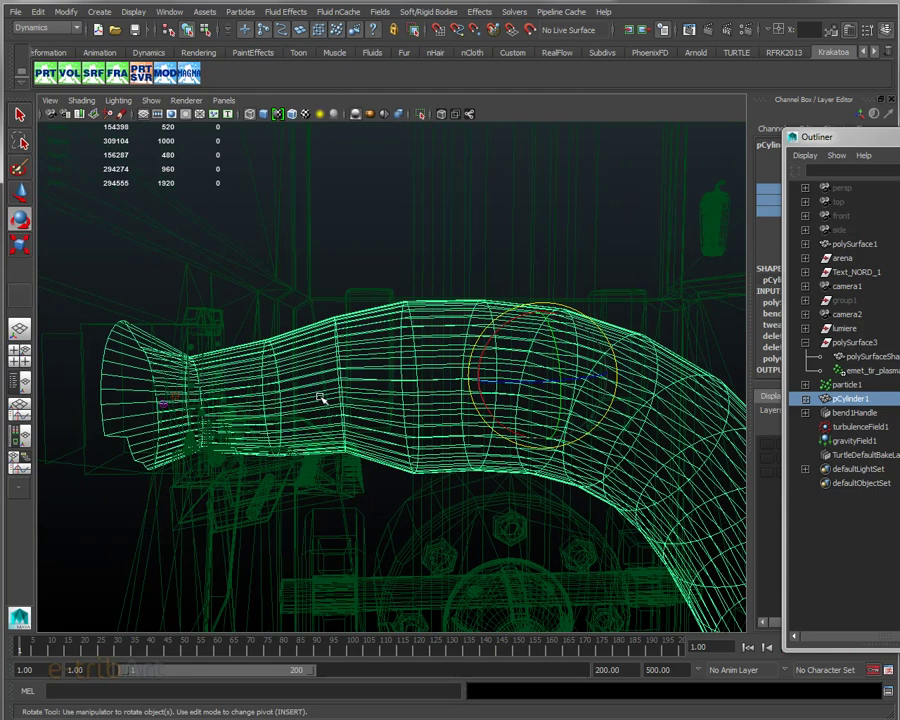
pyautogui.moveTo(388, 392)
pyautogui.keyDown('alt'); pyautogui.mouseDown()
pyautogui.moveTo(291, 410)
pyautogui.moveTo(349, 388)
pyautogui.mouseUp(); pyautogui.keyUp('alt')
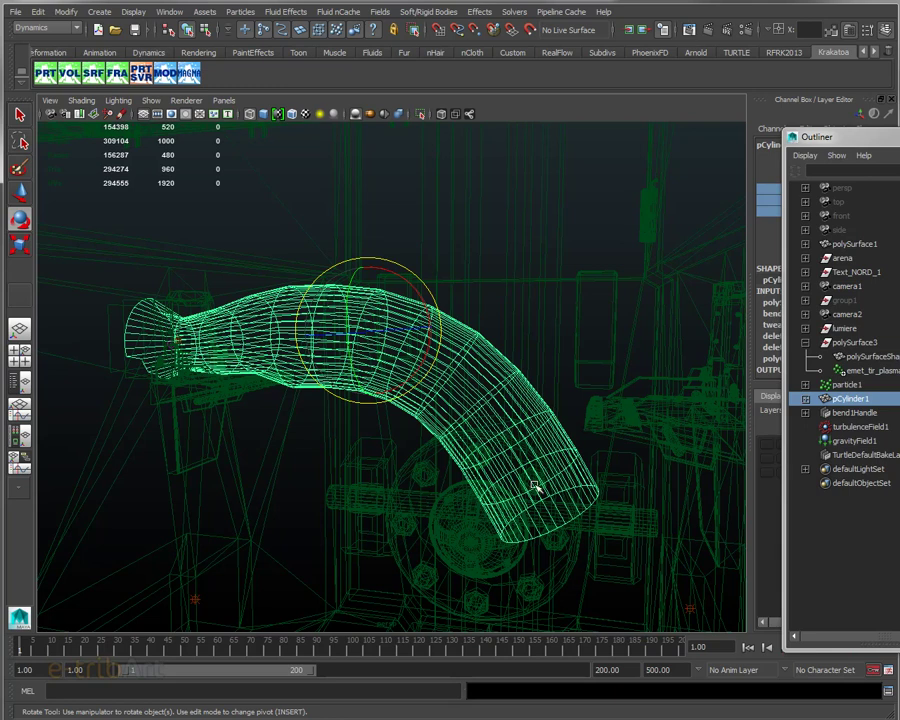
pyautogui.keyDown('alt'); pyautogui.moveTo(536, 484); pyautogui.dragTo(518, 468); pyautogui.keyUp('alt')
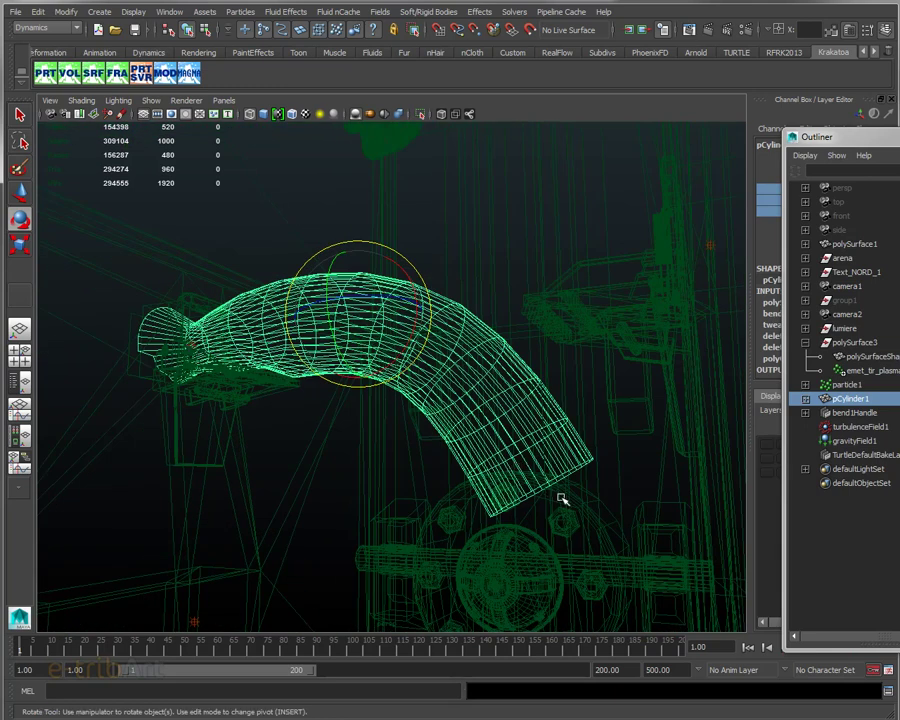
pyautogui.moveTo(616, 578)
pyautogui.keyDown('alt'); pyautogui.mouseDown()
pyautogui.moveTo(590, 561)
pyautogui.moveTo(609, 622)
pyautogui.mouseUp(); pyautogui.keyUp('alt')
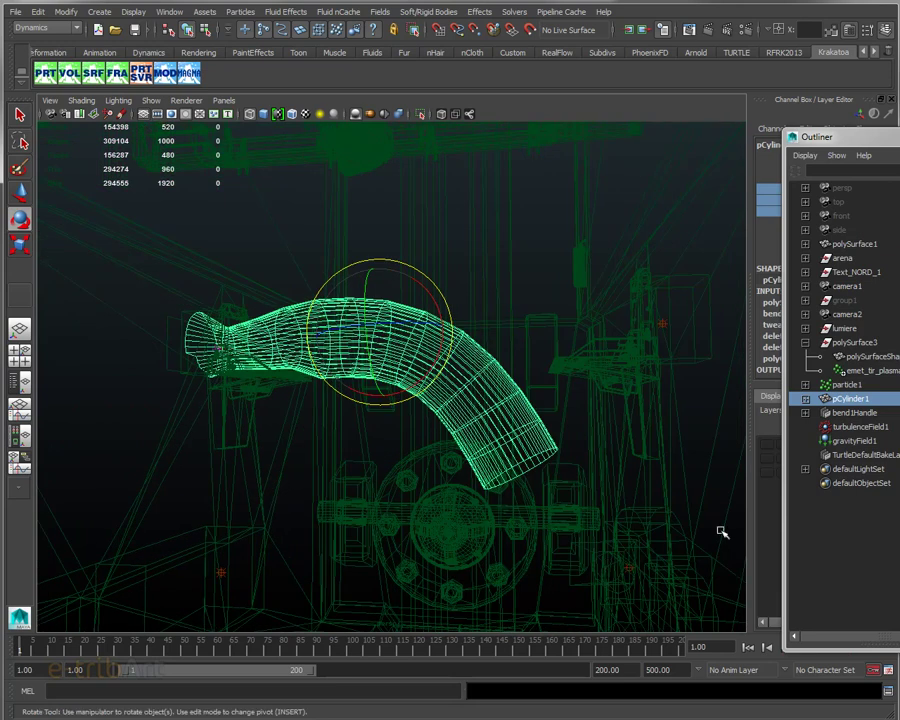
pyautogui.moveTo(834, 142); pyautogui.dragTo(712, 111)
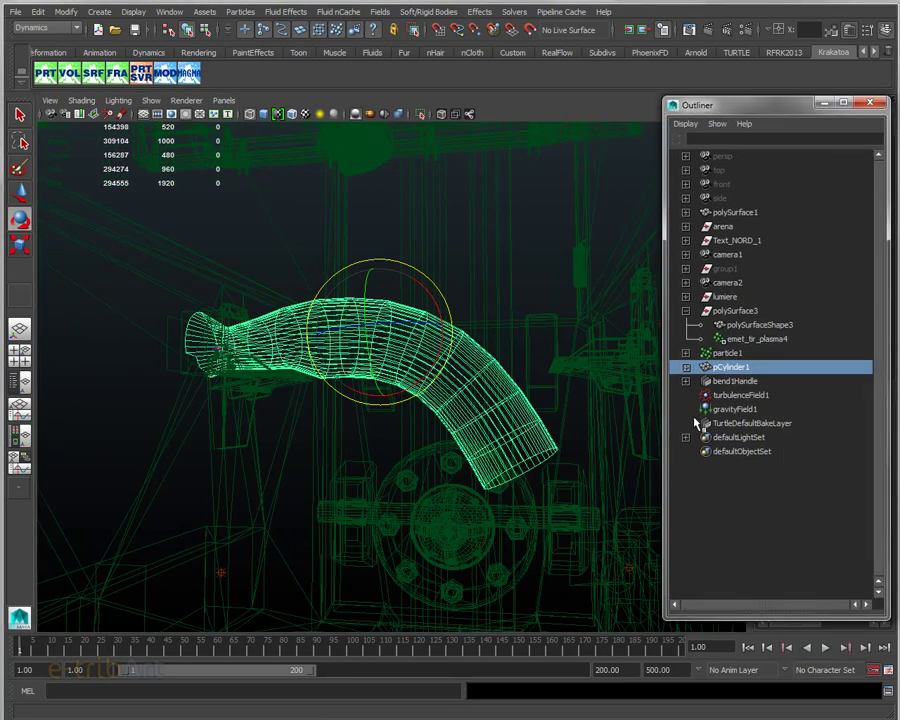
# Select particle1 with pCylinder1, browse the particle operations, and move the Outliner centre-left
pyautogui.click(718, 410)
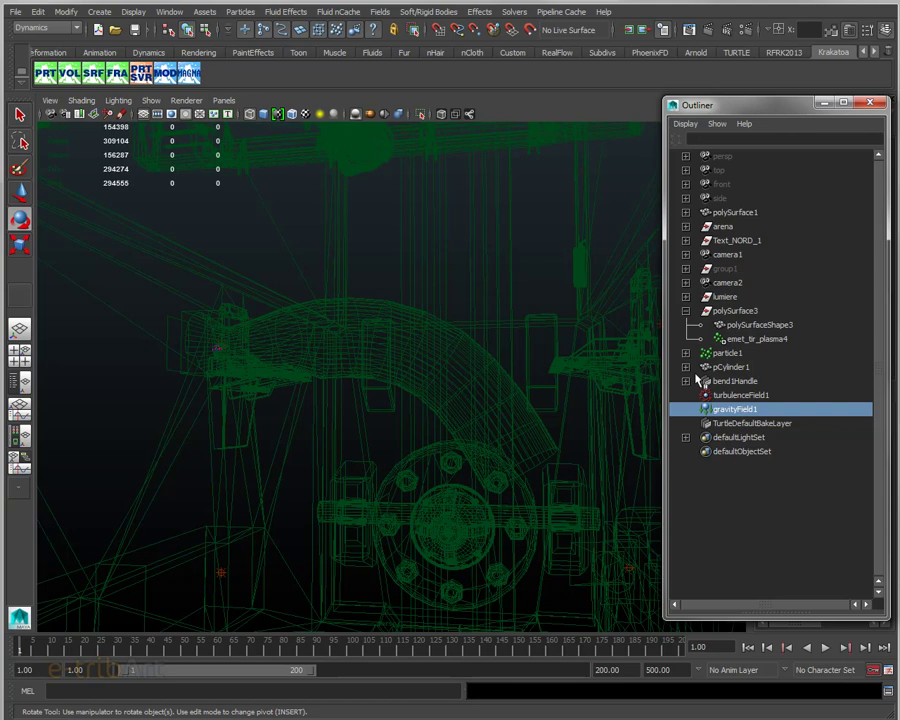
pyautogui.click(728, 353)
pyautogui.keyDown('ctrl'); pyautogui.click(730, 367); pyautogui.keyUp('ctrl')
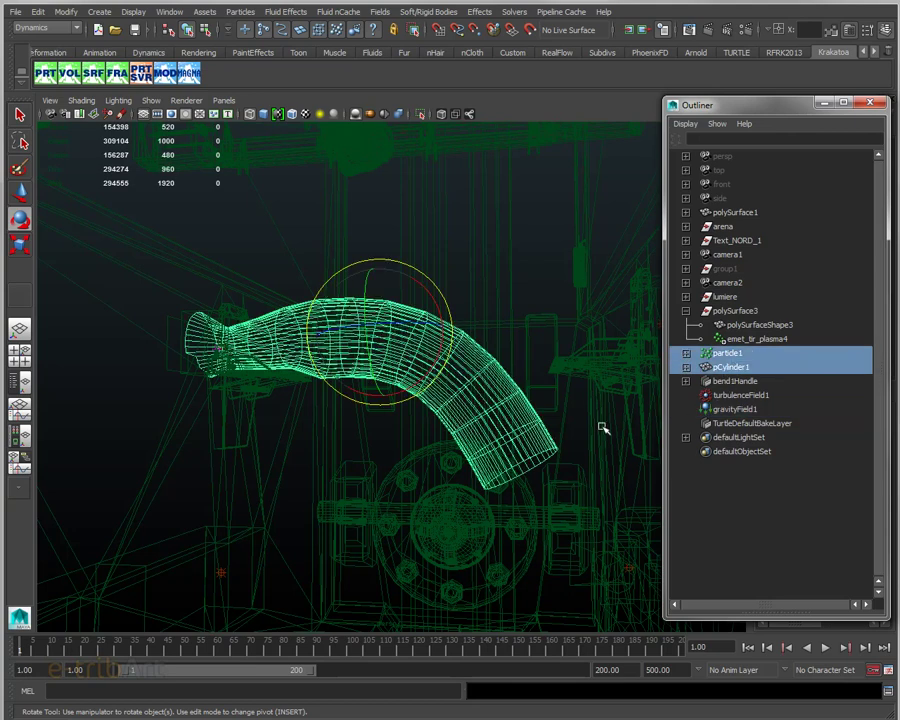
pyautogui.click(240, 12)
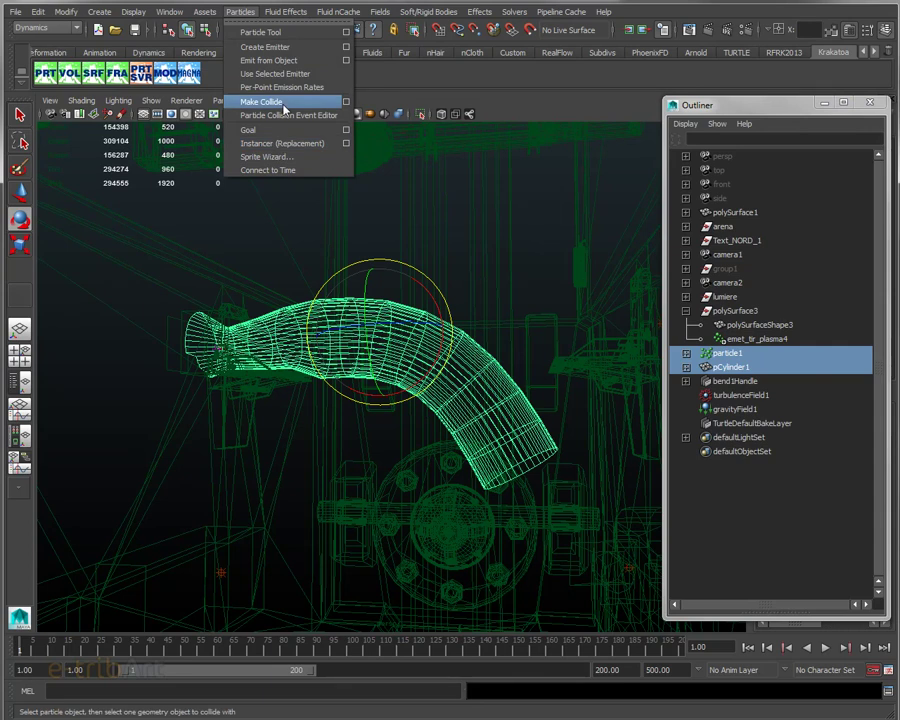
pyautogui.click(591, 113)
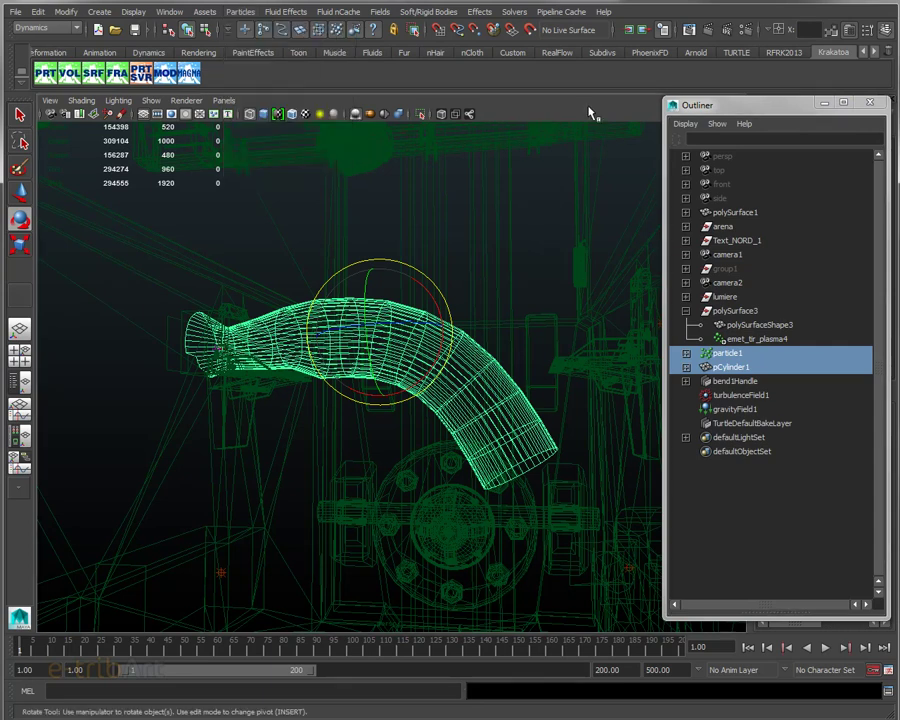
pyautogui.moveTo(697, 110)
pyautogui.mouseDown()
pyautogui.moveTo(528, 92)
pyautogui.moveTo(565, 94)
pyautogui.mouseUp()
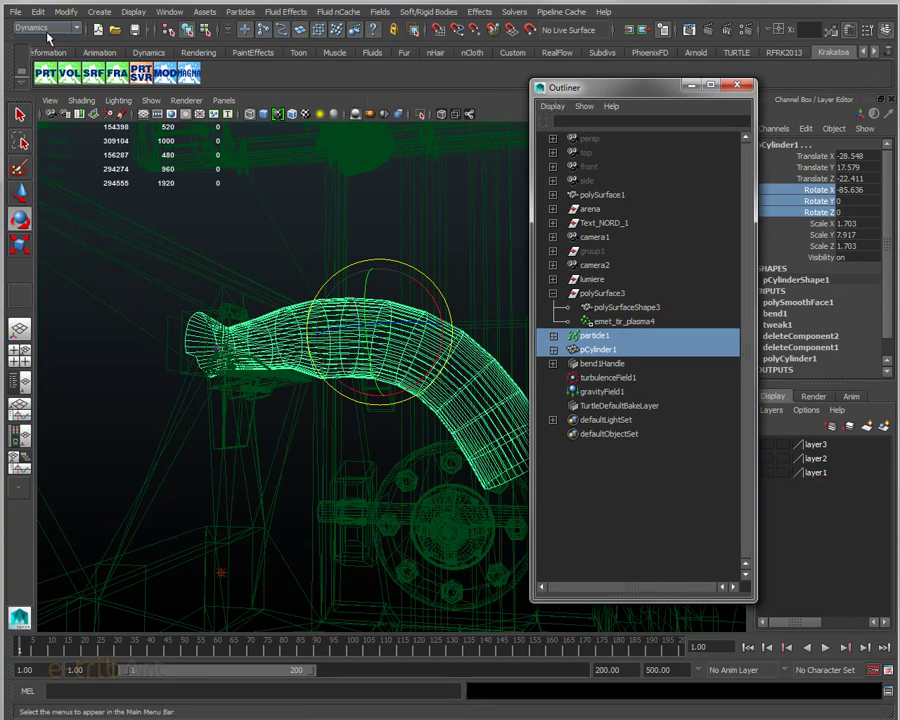
# Switch the menu set to nDynamics, look over the nCloth commands, then return to Dynamics
pyautogui.click(48, 27)
pyautogui.click(57, 88)
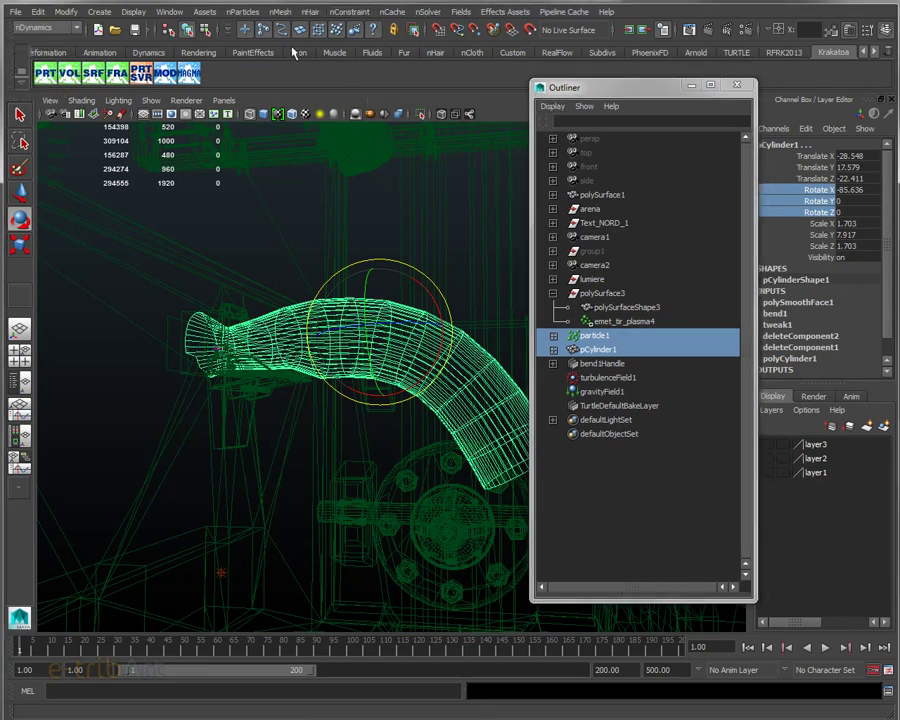
pyautogui.click(279, 12)
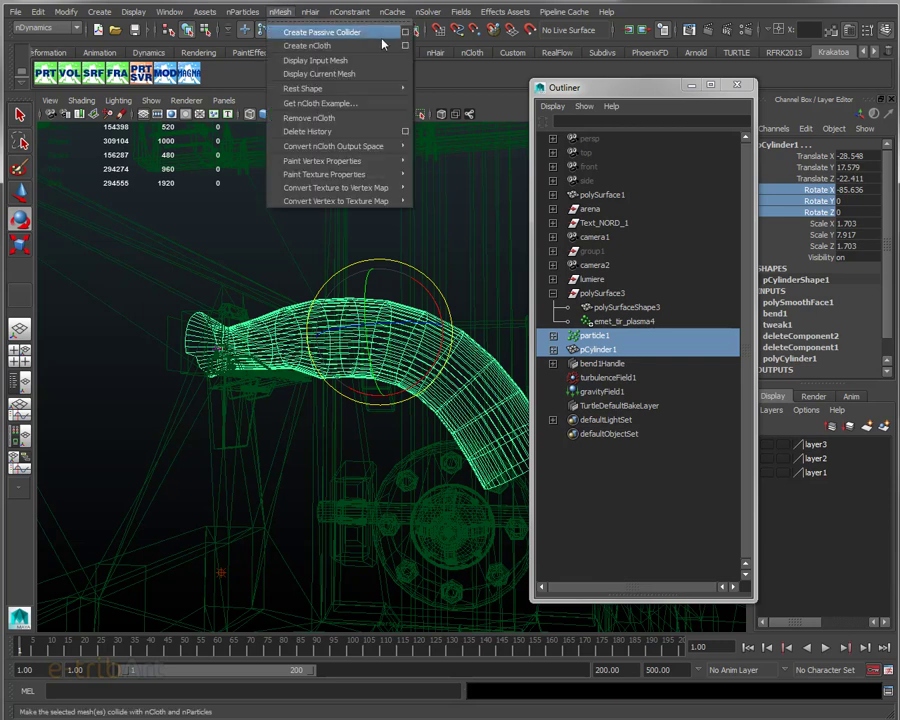
pyautogui.click(65, 29)
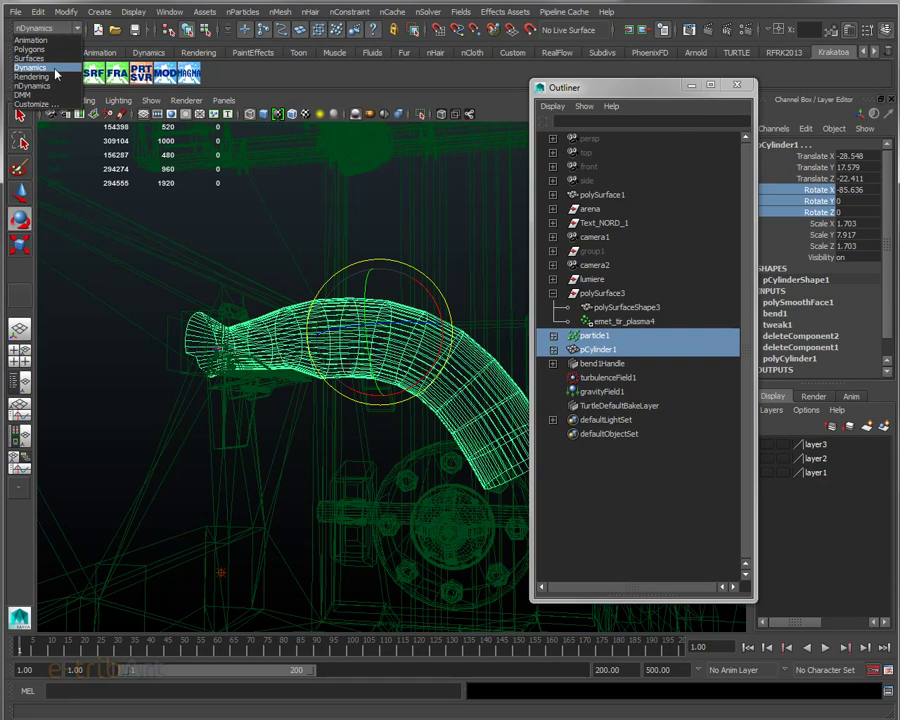
pyautogui.click(56, 73)
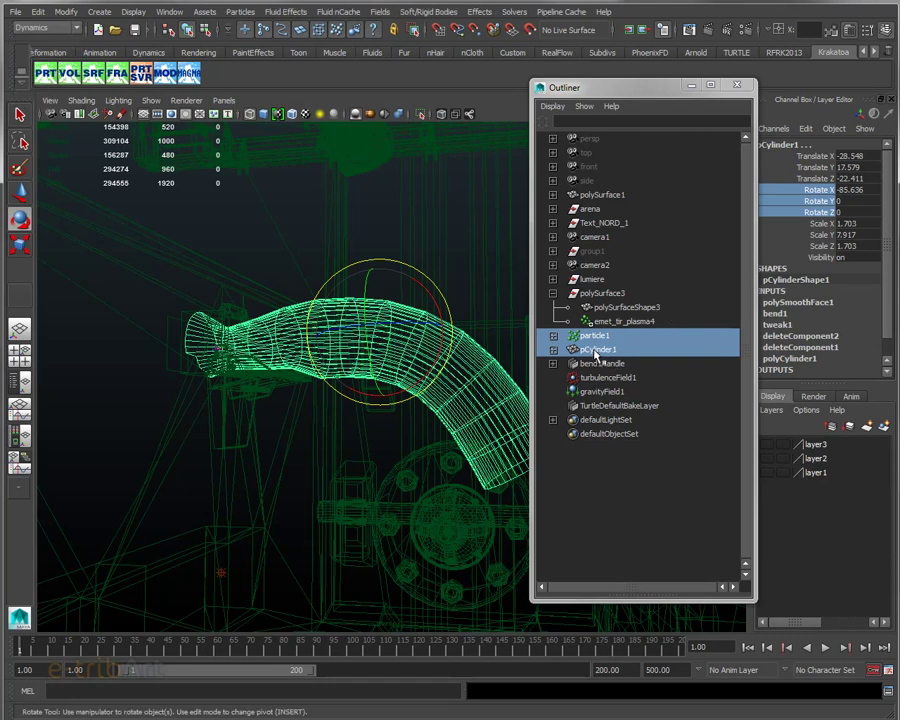
# Select only pCylinder1, then tumble and zoom into a close side view of the tube
pyautogui.click(594, 351)
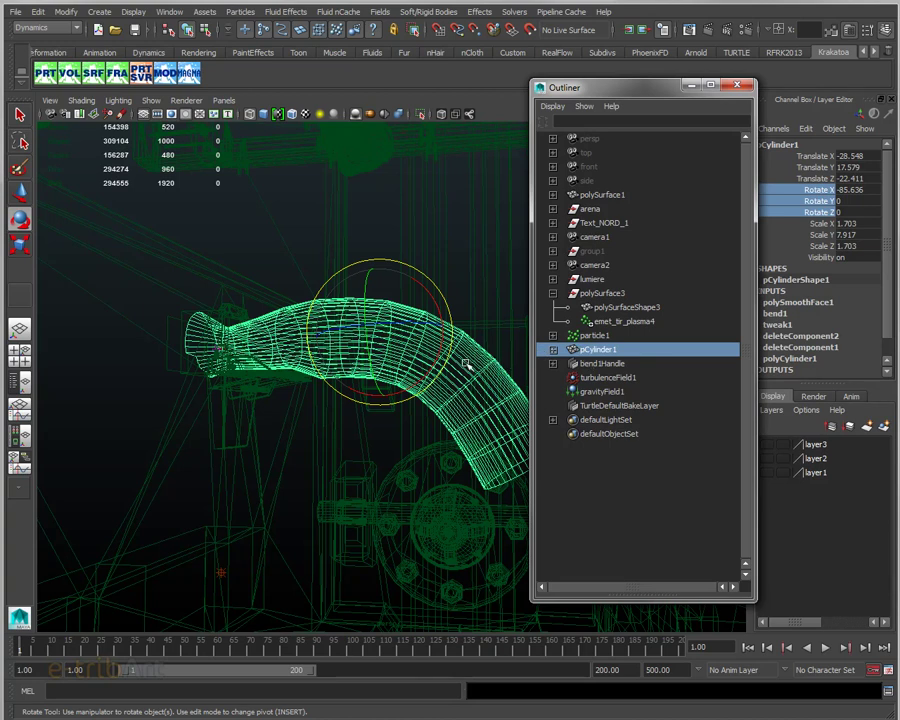
pyautogui.moveTo(466, 368)
pyautogui.keyDown('alt'); pyautogui.mouseDown()
pyautogui.moveTo(389, 383)
pyautogui.moveTo(448, 376)
pyautogui.moveTo(430, 376)
pyautogui.mouseUp(); pyautogui.keyUp('alt')
pyautogui.scroll(3, 380, 376)
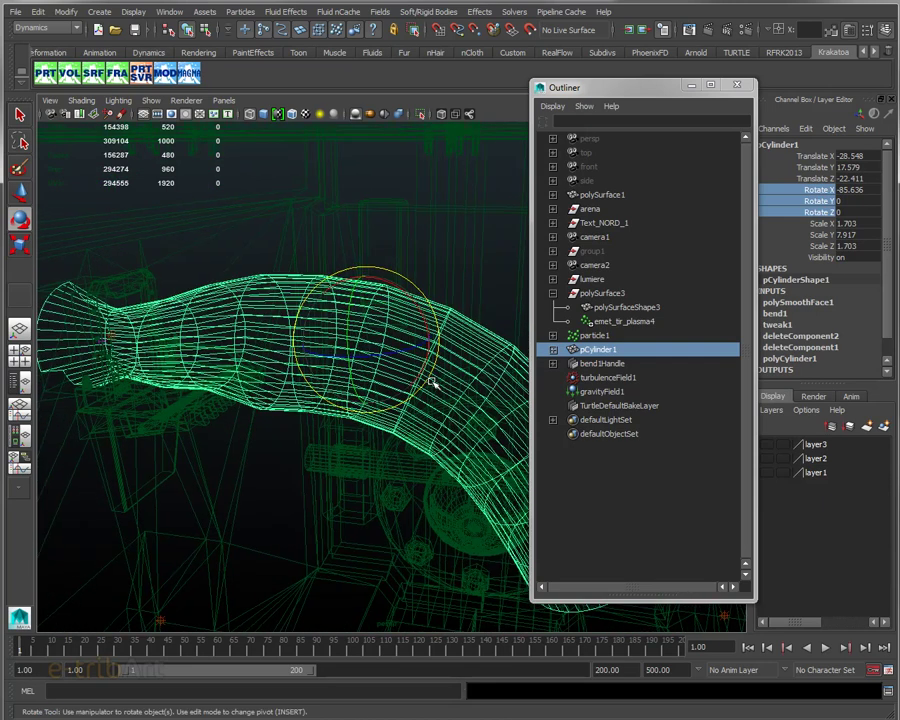
# Play the simulation so magenta particles fill pCylinder1, orbiting the view, and close the Outliner
pyautogui.click(826, 651)
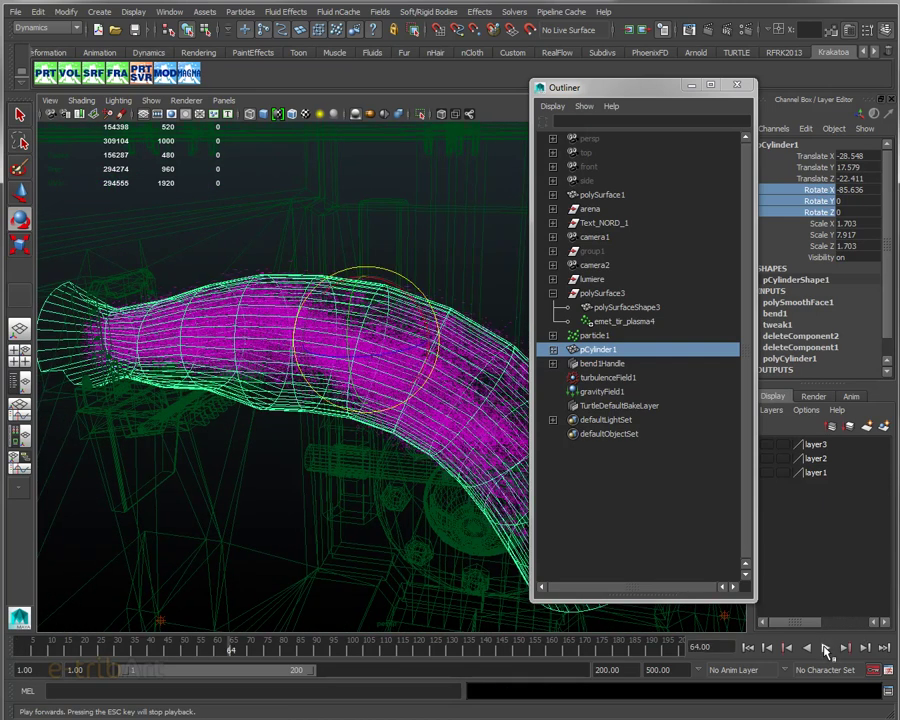
pyautogui.moveTo(380, 400)
pyautogui.keyDown('alt'); pyautogui.mouseDown()
pyautogui.moveTo(428, 417)
pyautogui.moveTo(431, 405)
pyautogui.mouseUp(); pyautogui.keyUp('alt')
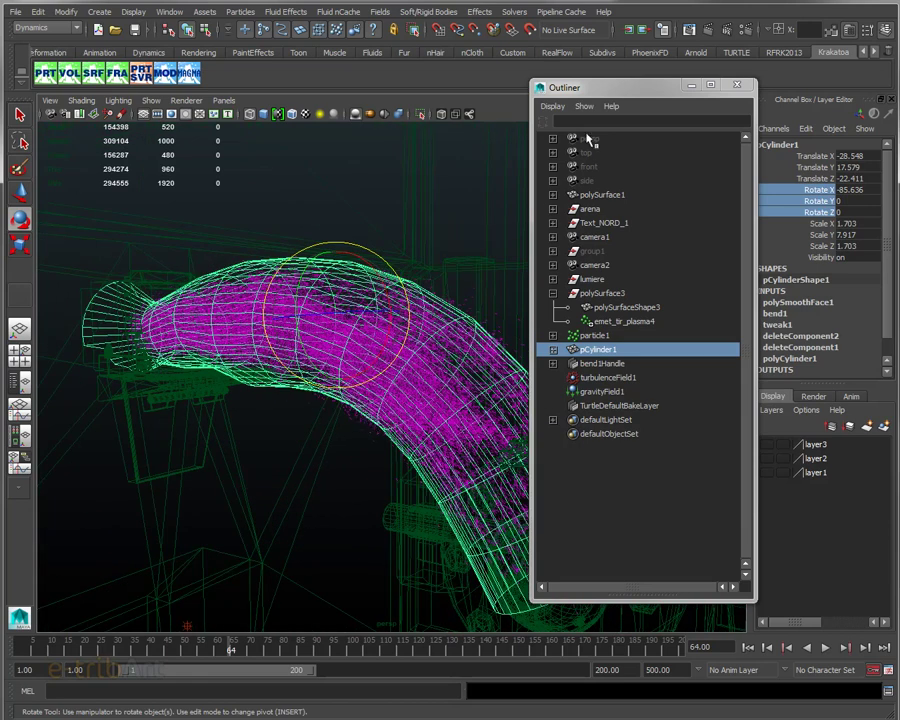
pyautogui.click(737, 85)
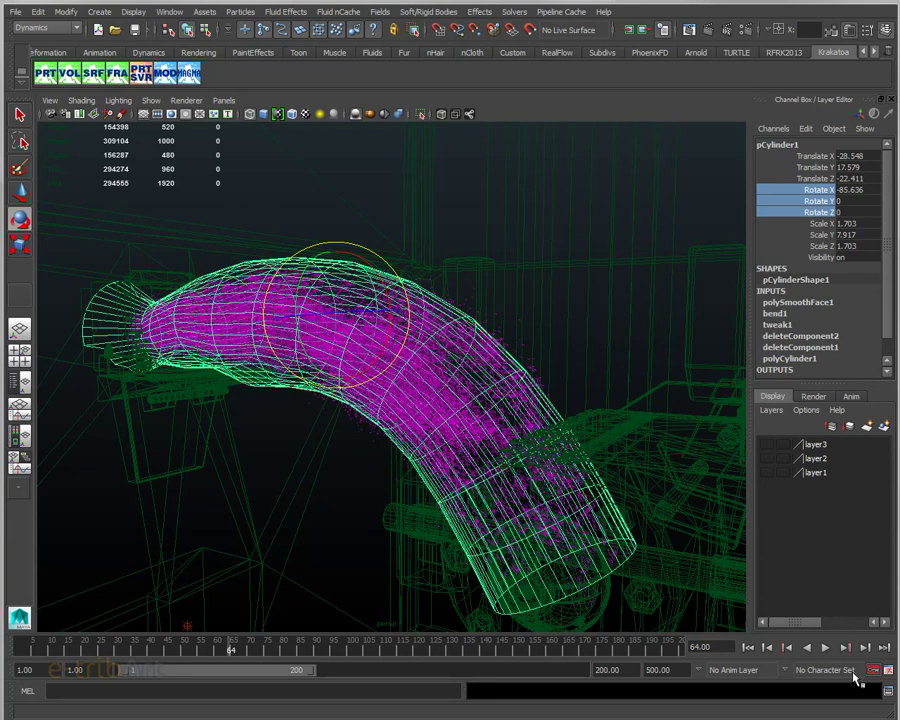
pyautogui.moveTo(600, 540)
pyautogui.keyDown('alt'); pyautogui.mouseDown()
pyautogui.moveTo(546, 504)
pyautogui.moveTo(570, 502)
pyautogui.mouseUp(); pyautogui.keyUp('alt')
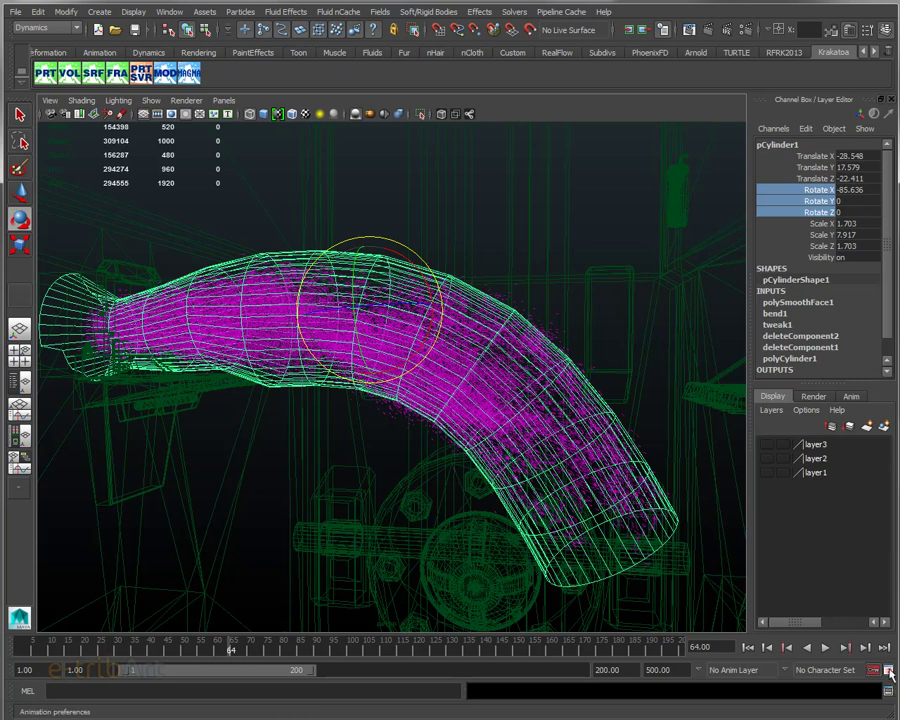
# Set the Time Slider's Playback by value to 0.5 in Animation Preferences and save
pyautogui.click(889, 672)
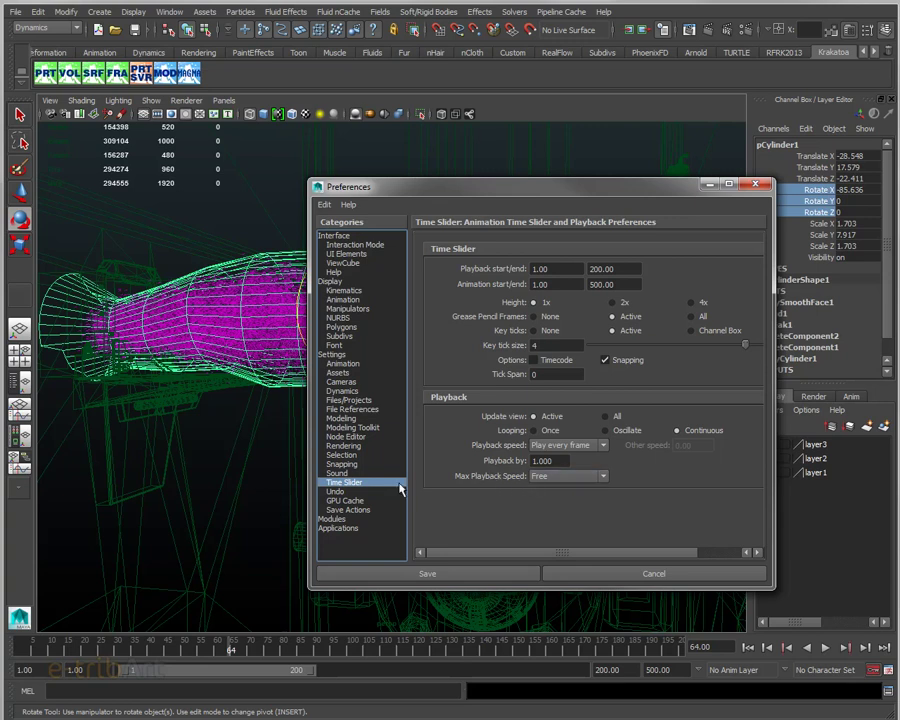
pyautogui.doubleClick(560, 461)
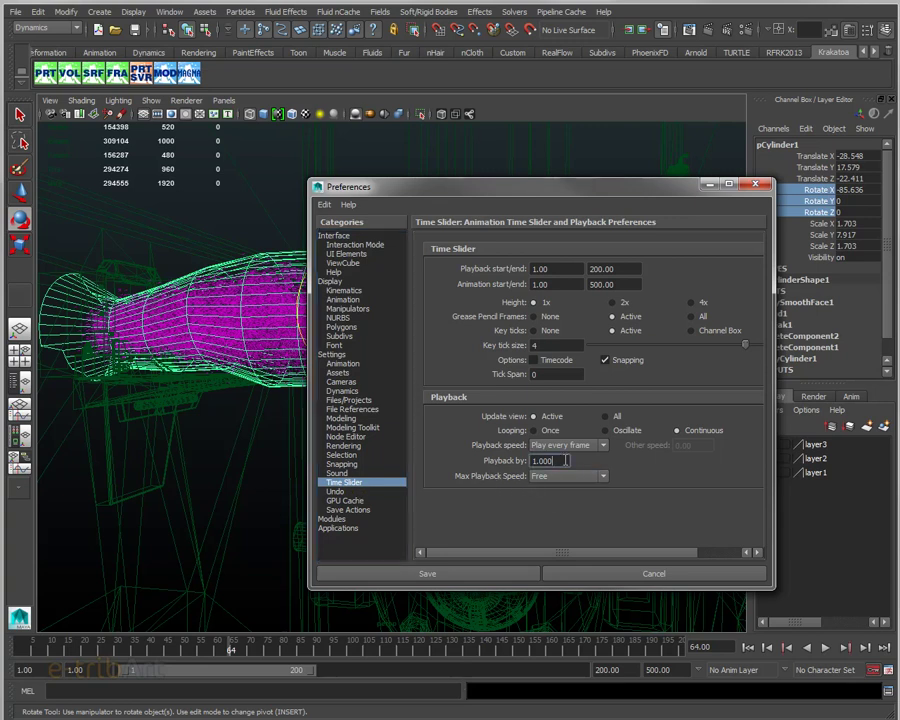
pyautogui.write('0.')
pyautogui.write('2')
pyautogui.write('5')
pyautogui.press('Return')
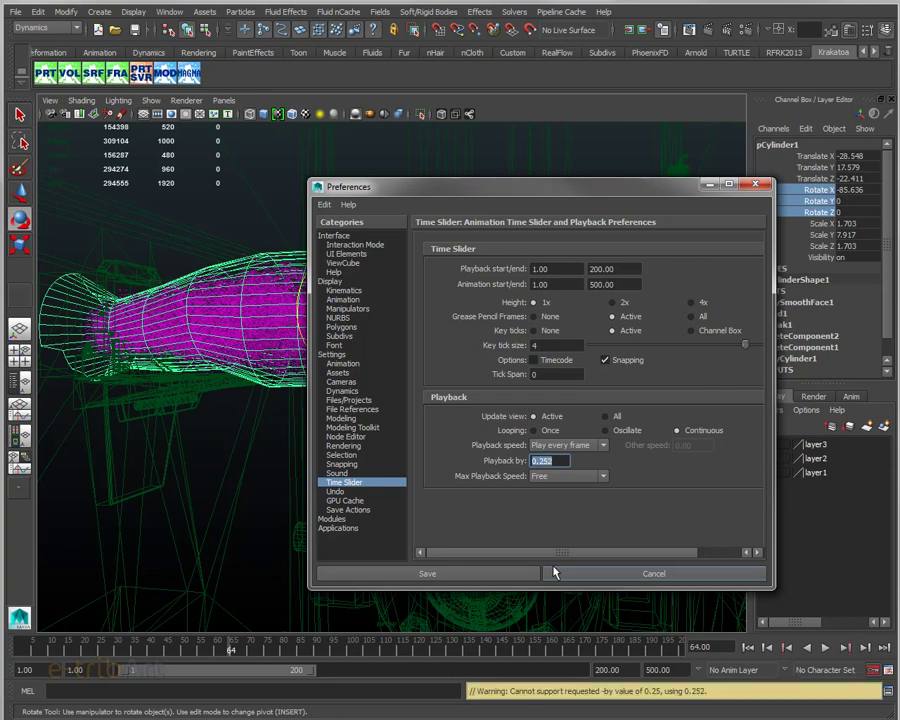
pyautogui.click(561, 460)
pyautogui.press('BackSpace')
pyautogui.press('BackSpace')
pyautogui.press('BackSpace')
pyautogui.write('5')
pyautogui.press('Return')
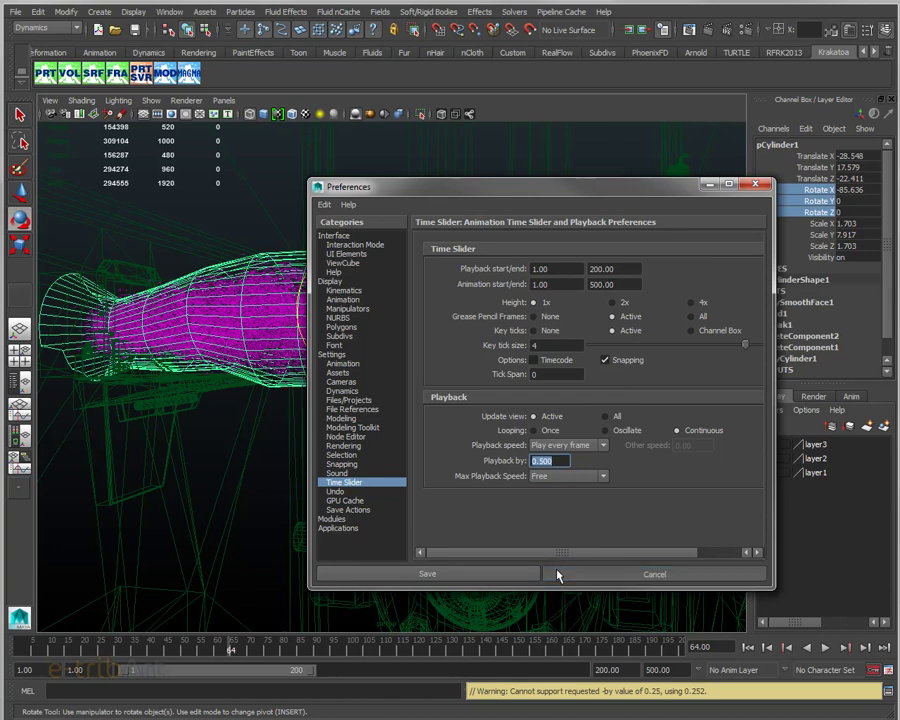
pyautogui.click(506, 579)
pyautogui.click(428, 12)
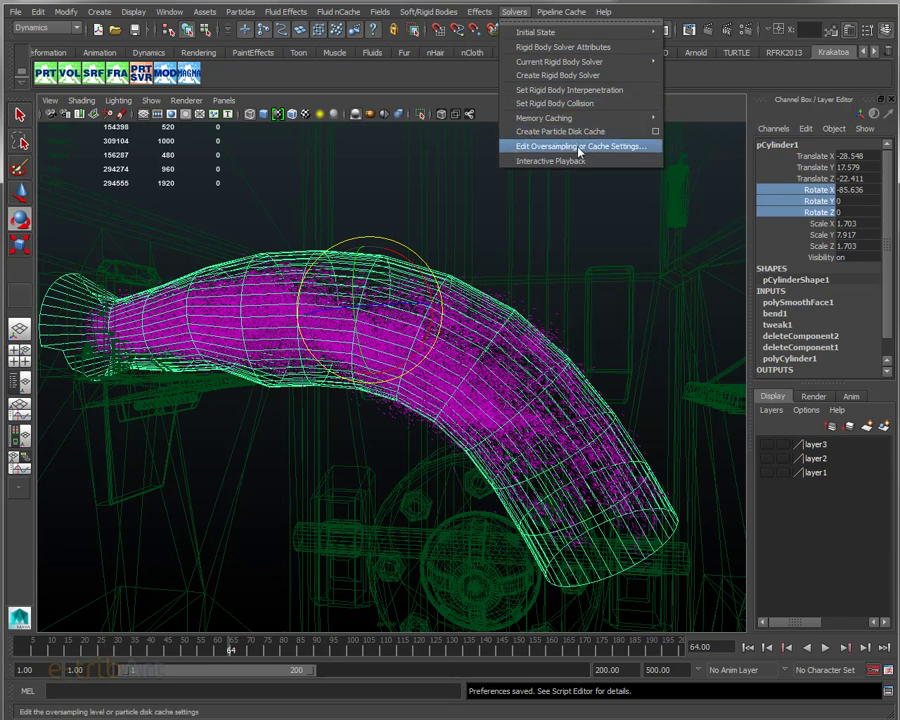
# Set dynGlobals1 Over Samples to 5 in the oversampling and cache settings
pyautogui.click(516, 147)
pyautogui.moveTo(690, 51); pyautogui.dragTo(542, 48)
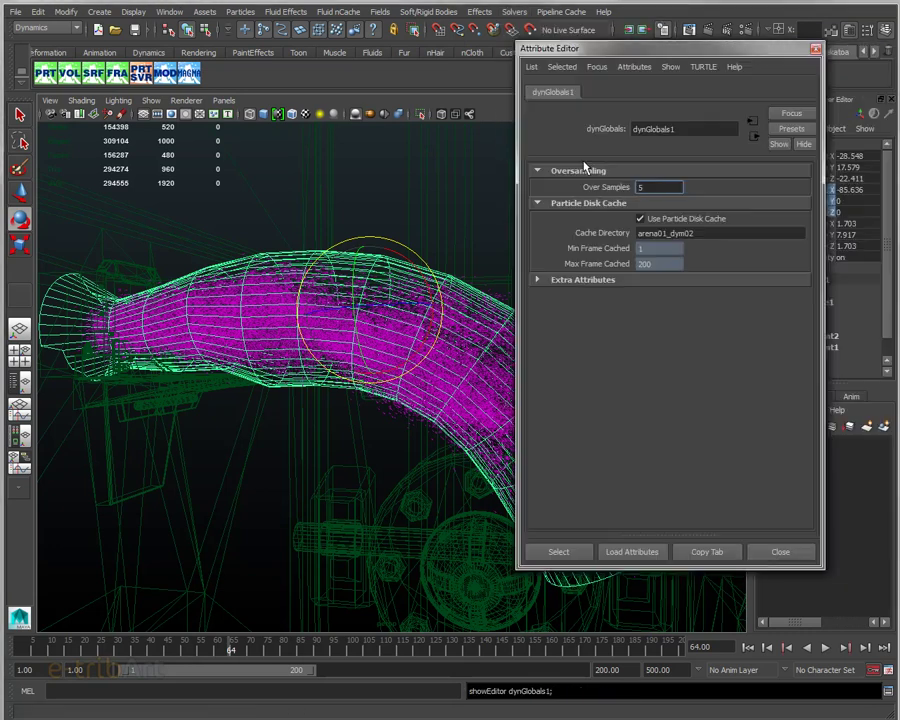
pyautogui.moveTo(662, 187); pyautogui.dragTo(630, 190)
pyautogui.write('2')
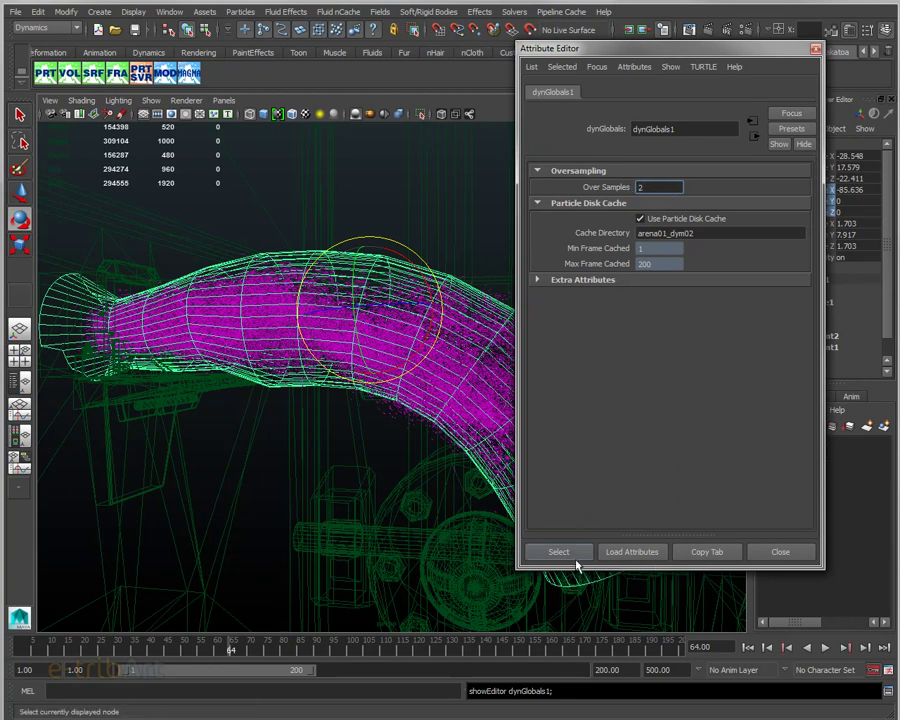
pyautogui.click(576, 558)
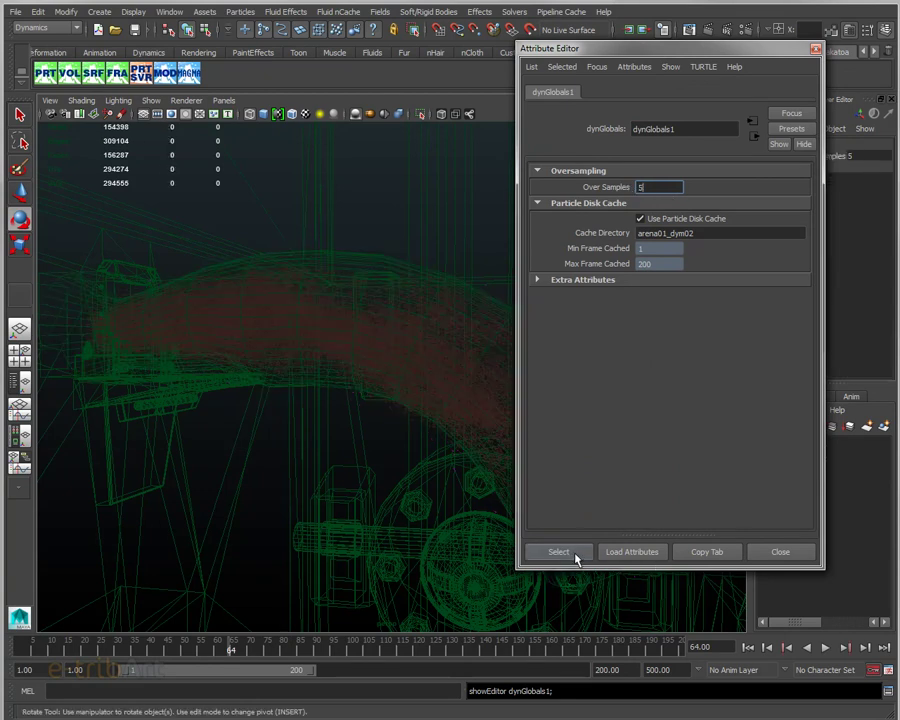
pyautogui.click(763, 553)
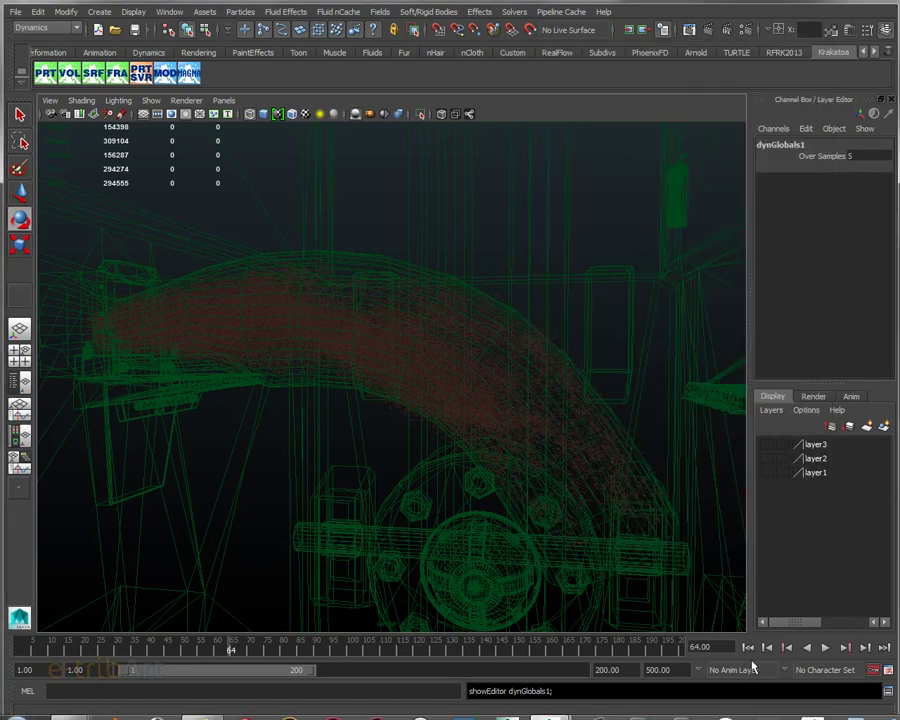
# Rewind and replay the simulation from the start, stopping at frame 77
pyautogui.click(748, 648)
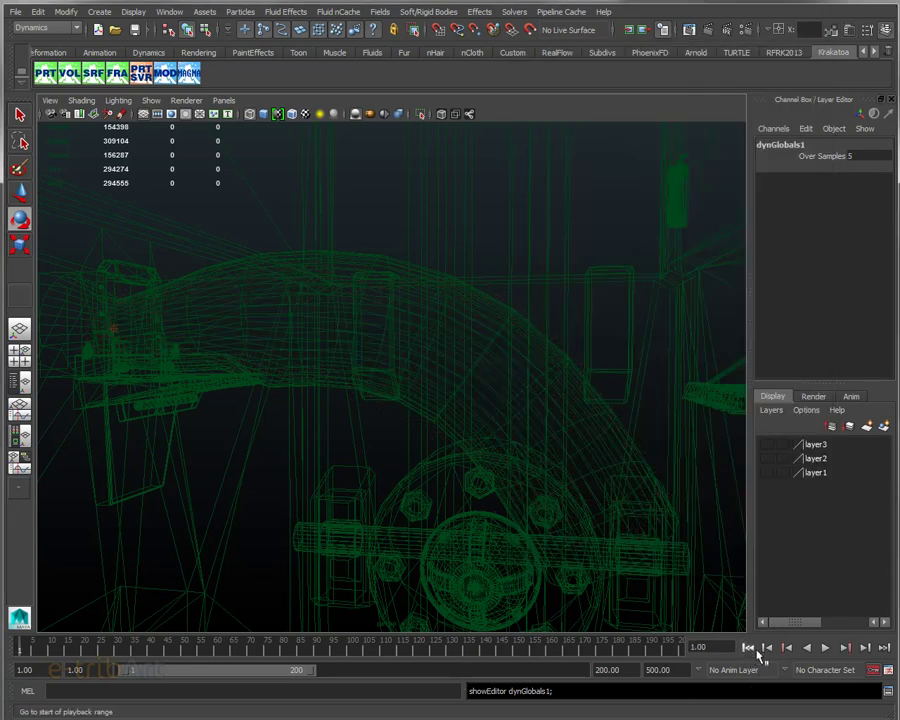
pyautogui.click(825, 648)
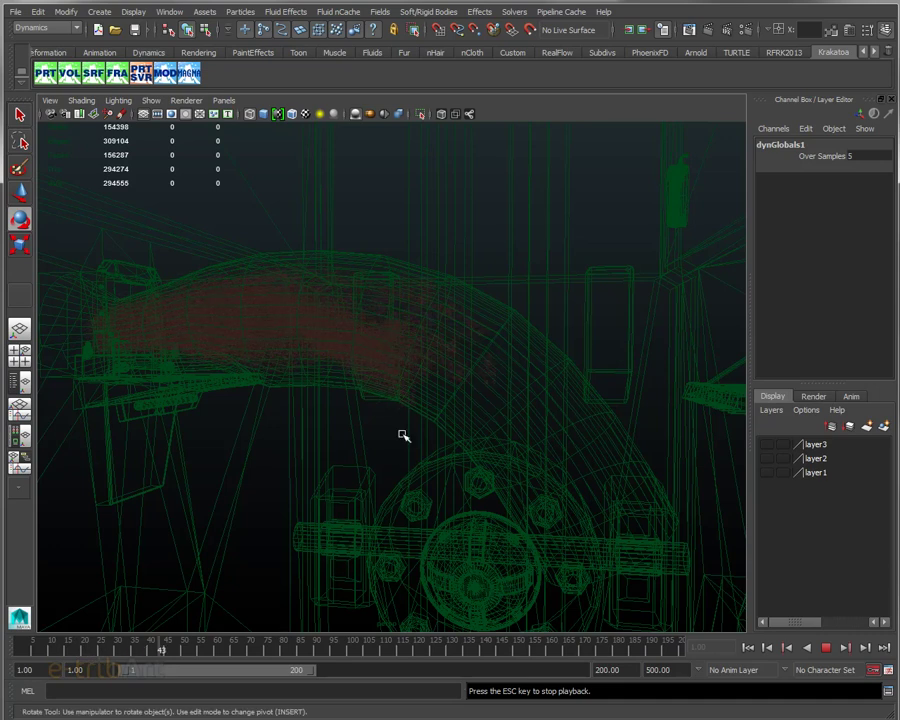
pyautogui.click(407, 363)
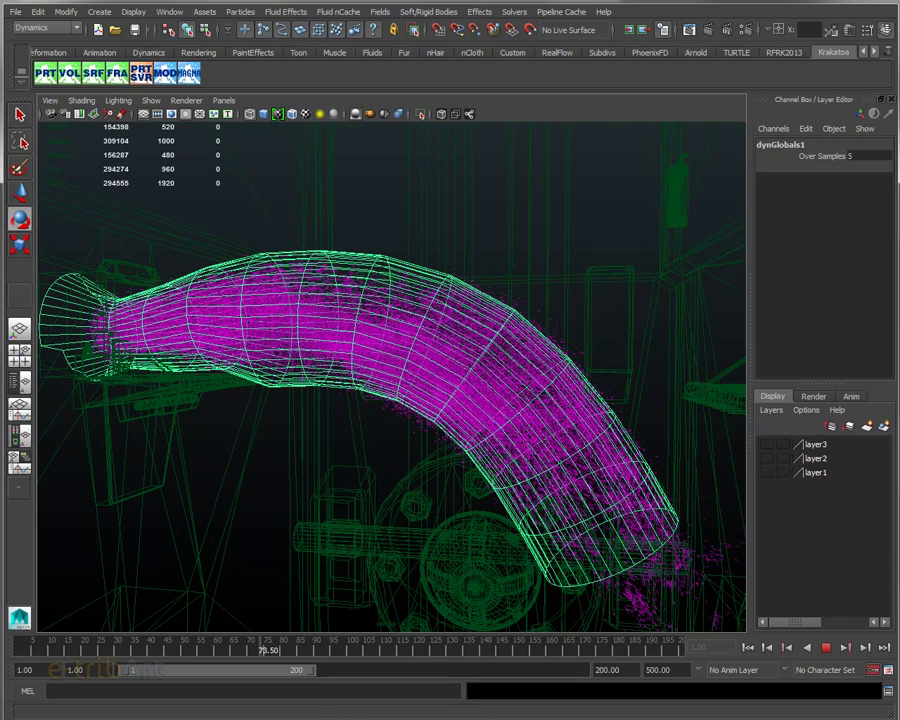
pyautogui.click(826, 647)
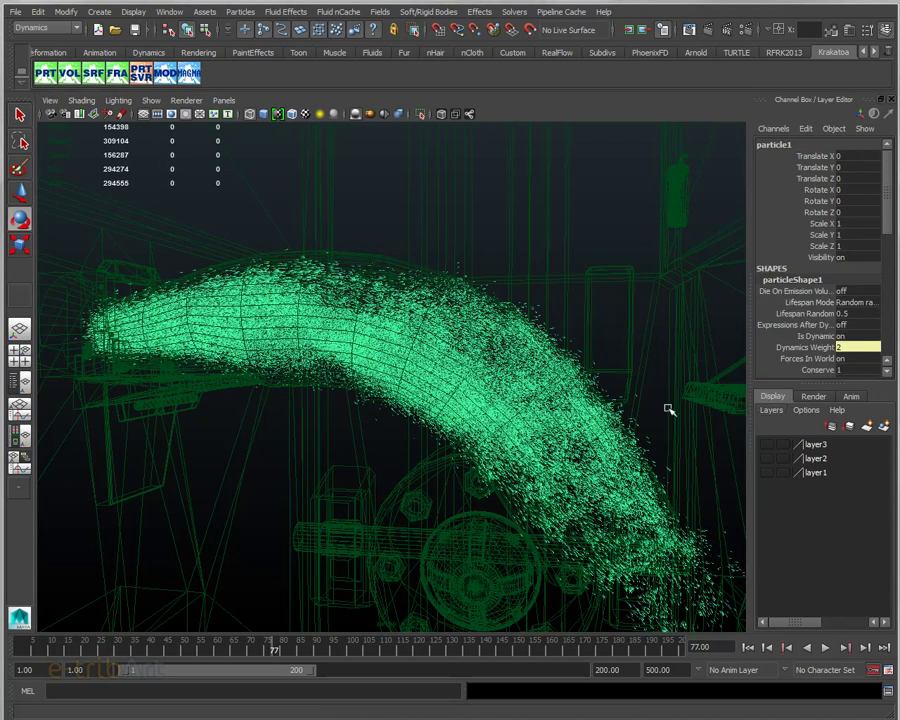
# In particleShape1's Render Attributes, set Multi Radius to 0.4 after trying 0.1 and 0.2
pyautogui.hotkey('ctrl', 'a')
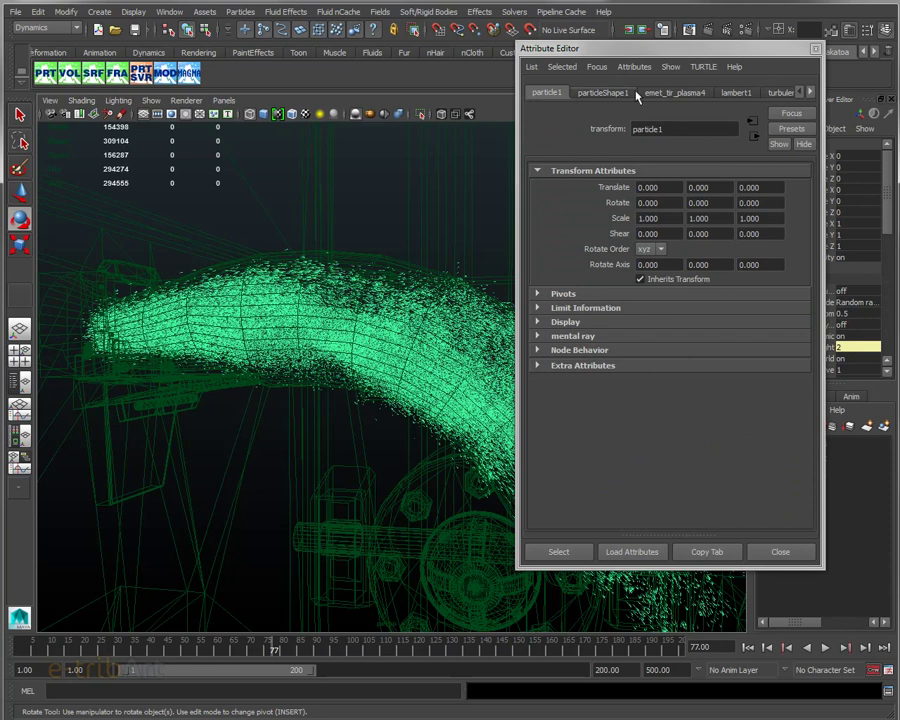
pyautogui.moveTo(645, 54); pyautogui.dragTo(713, 66)
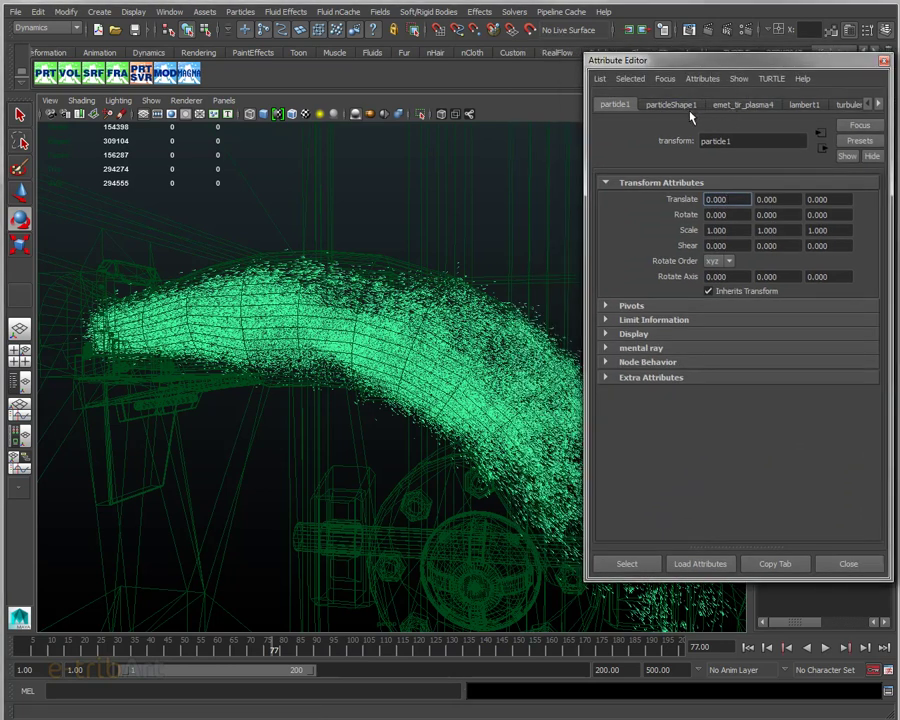
pyautogui.click(686, 110)
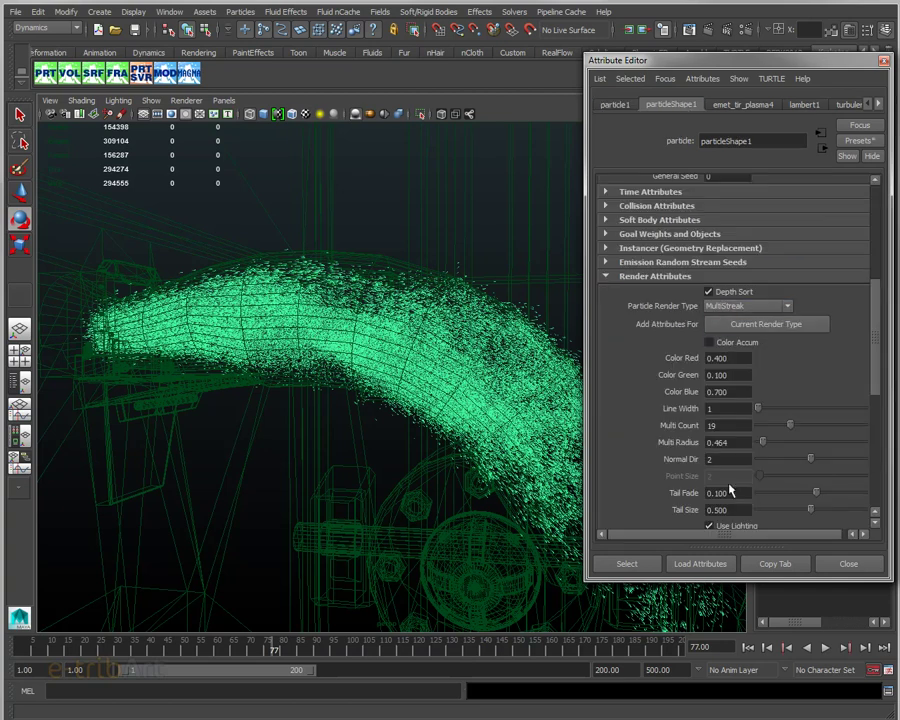
pyautogui.click(727, 442)
pyautogui.write('0.1')
pyautogui.press('Return')
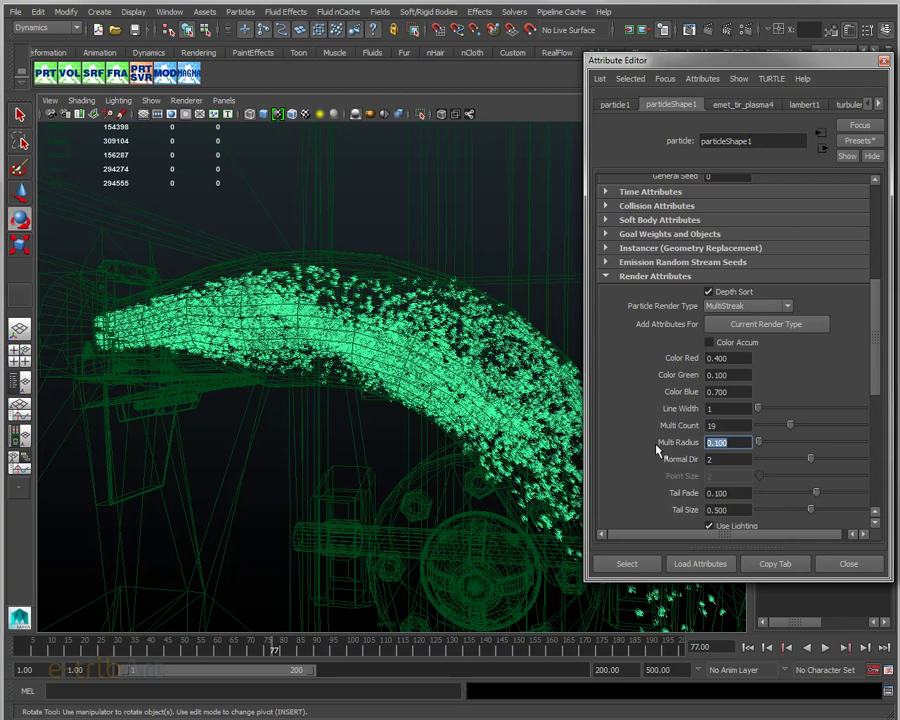
pyautogui.write('.2')
pyautogui.press('Return')
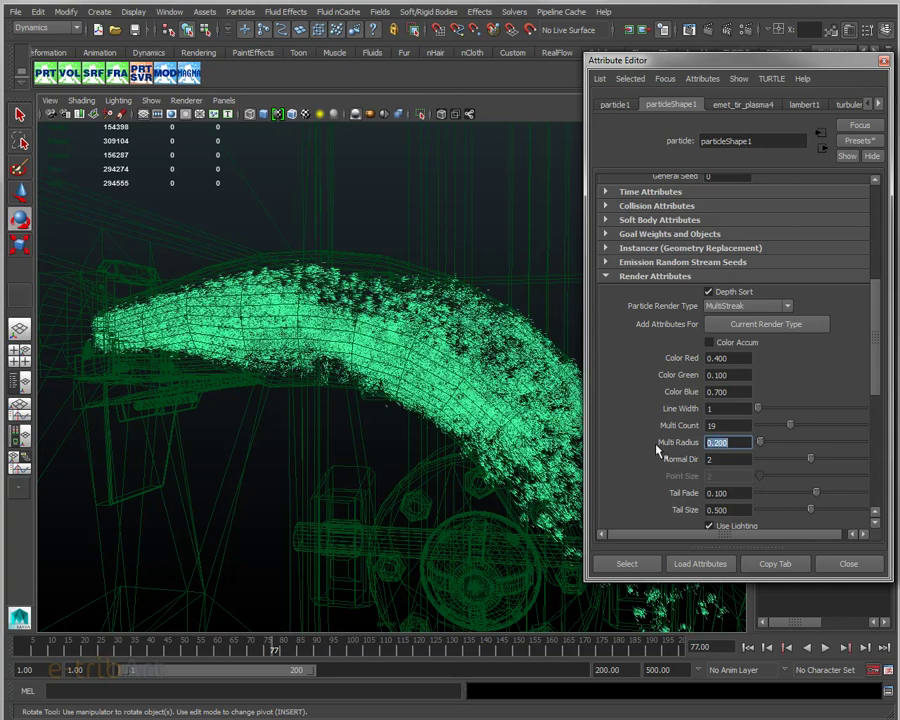
pyautogui.write('.4')
pyautogui.press('Return')
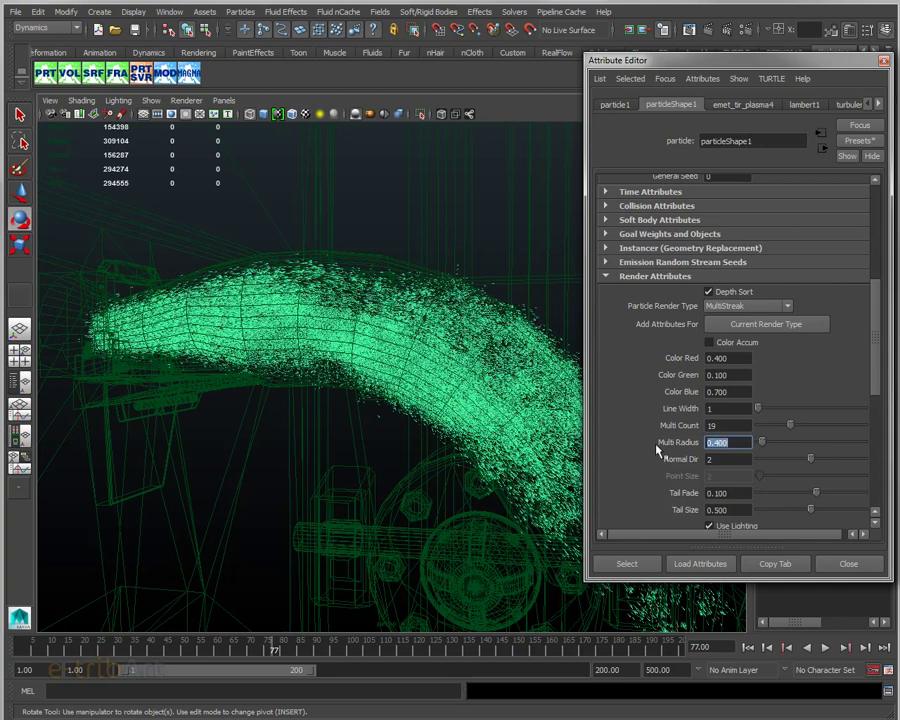
pyautogui.hotkey('ctrl', 'a')
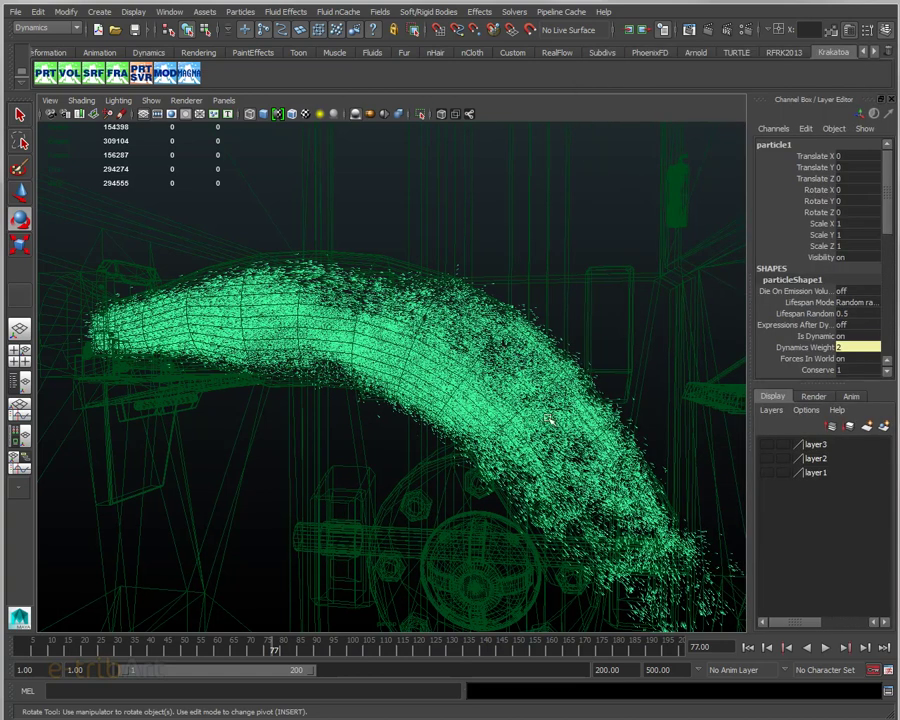
# Play, stop and scrub the simulation while orbiting to inspect the particle stream and wheel
pyautogui.moveTo(517, 360)
pyautogui.keyDown('alt'); pyautogui.mouseDown()
pyautogui.moveTo(552, 437)
pyautogui.moveTo(388, 352)
pyautogui.mouseUp(); pyautogui.keyUp('alt')
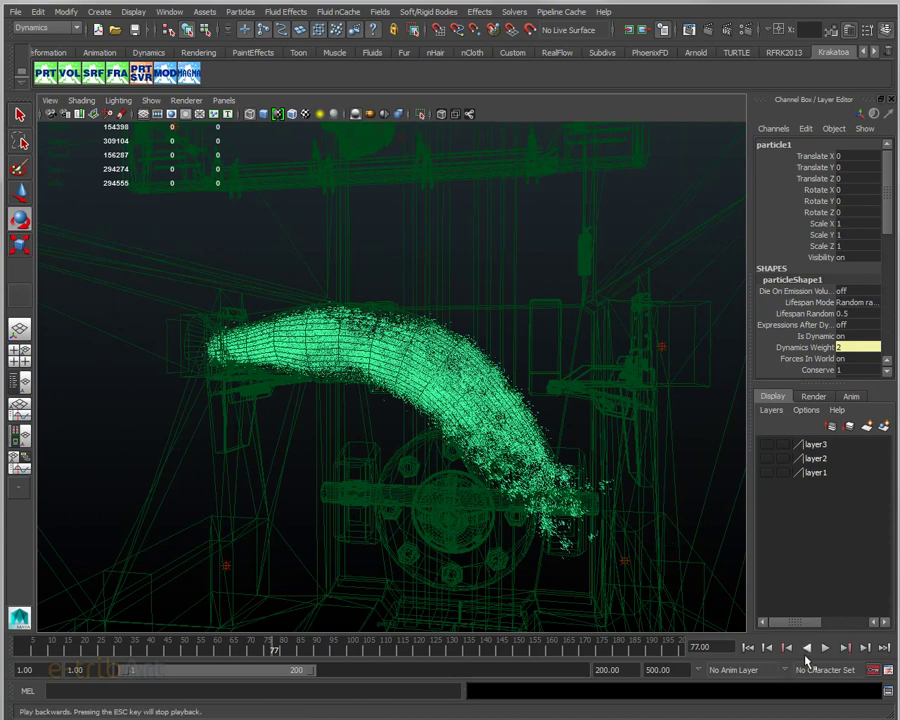
pyautogui.click(825, 649)
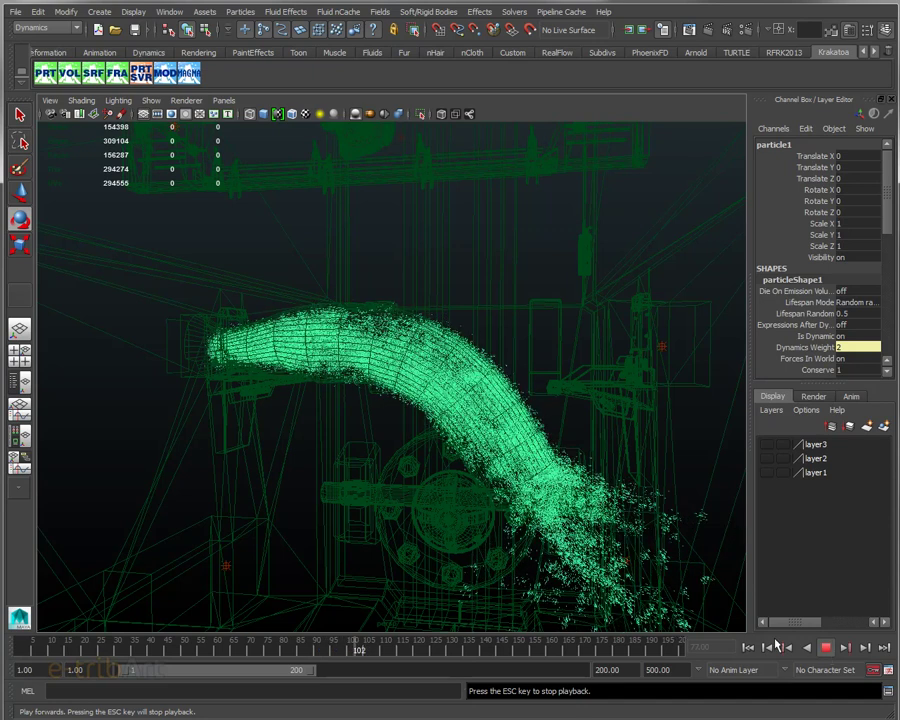
pyautogui.press('Escape')
pyautogui.moveTo(615, 558)
pyautogui.keyDown('alt'); pyautogui.mouseDown()
pyautogui.moveTo(632, 560)
pyautogui.moveTo(632, 574)
pyautogui.moveTo(632, 538)
pyautogui.mouseUp(); pyautogui.keyUp('alt')
pyautogui.keyDown('alt'); pyautogui.moveTo(632, 538); pyautogui.dragTo(613, 500, button='right'); pyautogui.keyUp('alt')
pyautogui.moveTo(321, 647)
pyautogui.mouseDown()
pyautogui.moveTo(168, 640)
pyautogui.moveTo(266, 636)
pyautogui.moveTo(144, 640)
pyautogui.mouseUp()
pyautogui.hotkey('alt', 'v')
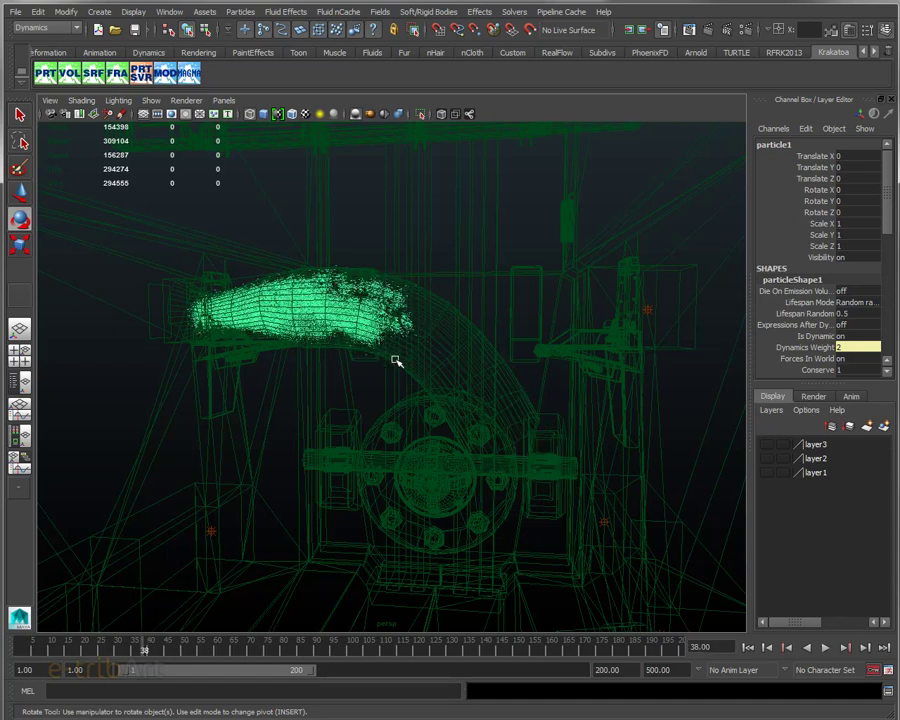
pyautogui.scroll(3, 395, 360)
pyautogui.moveTo(396, 361)
pyautogui.keyDown('alt'); pyautogui.mouseDown()
pyautogui.moveTo(380, 373)
pyautogui.moveTo(297, 257)
pyautogui.mouseUp(); pyautogui.keyUp('alt')
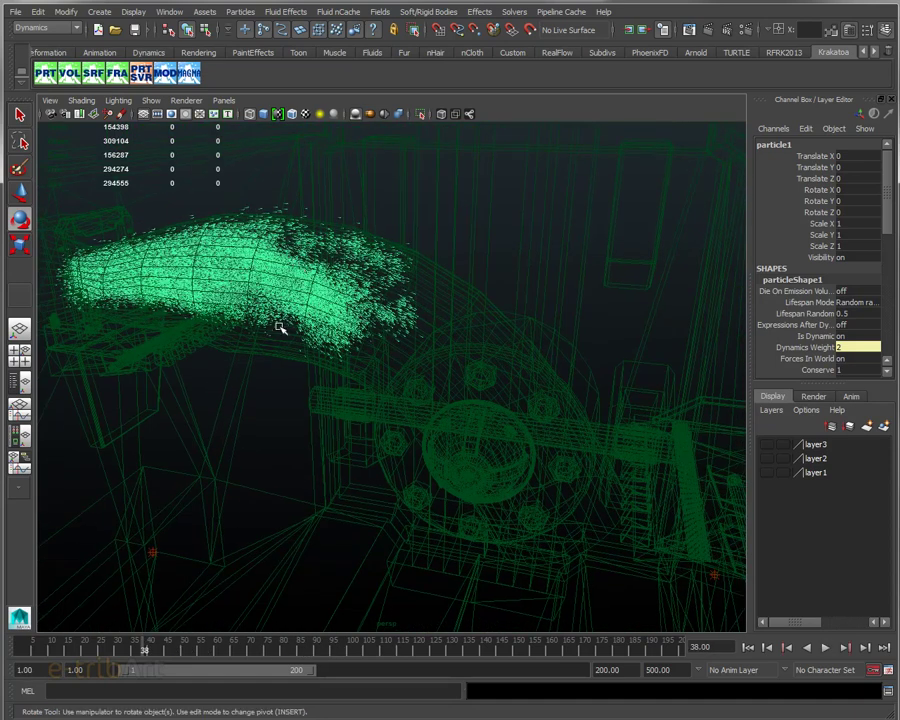
pyautogui.keyDown('alt'); pyautogui.moveTo(458, 408); pyautogui.dragTo(462, 396); pyautogui.keyUp('alt')
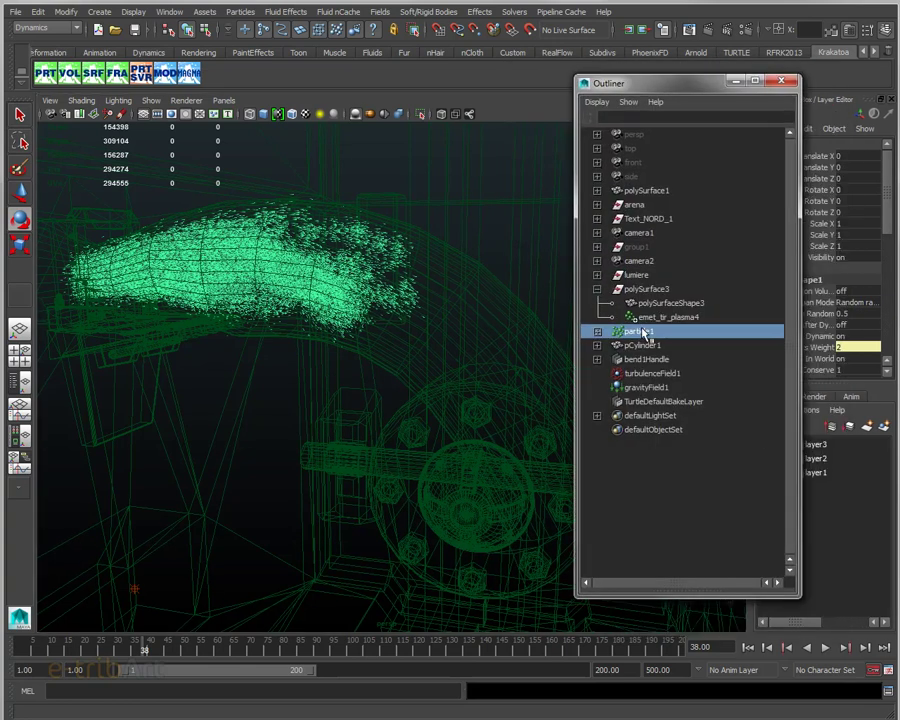
# Select turbulenceField1 and set its Magnitude to 15 in the Attribute Editor
pyautogui.click(640, 373)
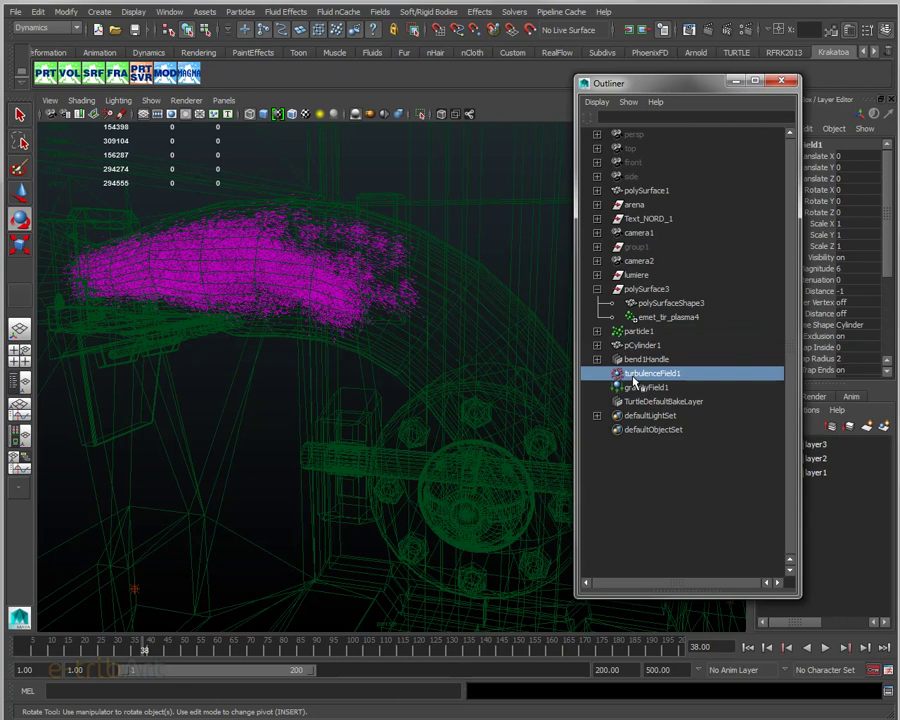
pyautogui.hotkey('ctrl', 'a')
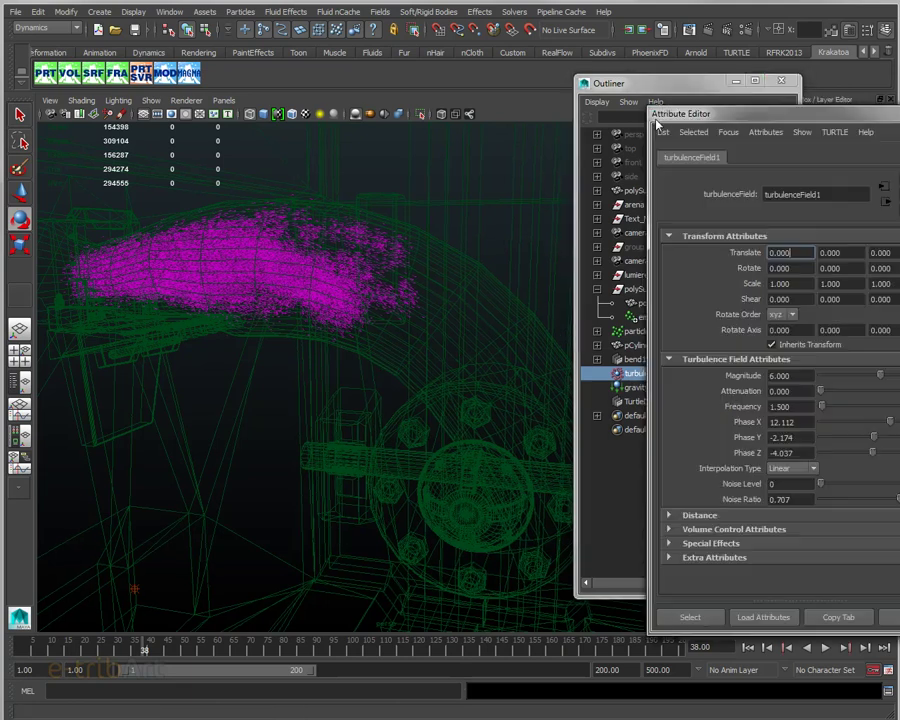
pyautogui.moveTo(720, 169); pyautogui.dragTo(567, 119)
pyautogui.doubleClick(664, 380)
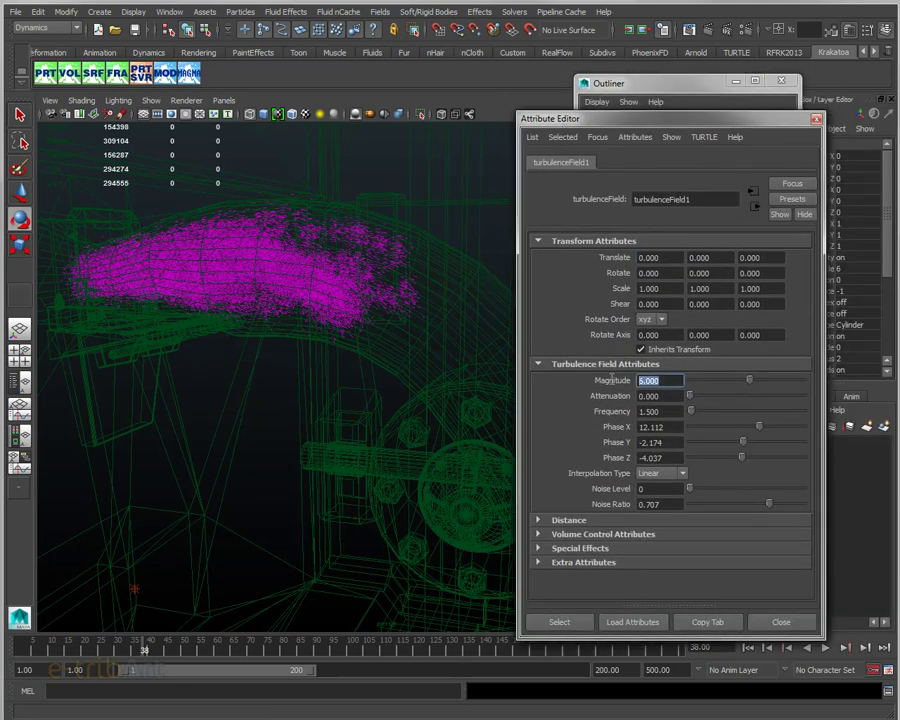
pyautogui.write('15')
pyautogui.press('Return')
# Rewind and play the stronger turbulence, pausing at frames 45 and 59.5, then close the editor
pyautogui.click(752, 648)
pyautogui.click(826, 648)
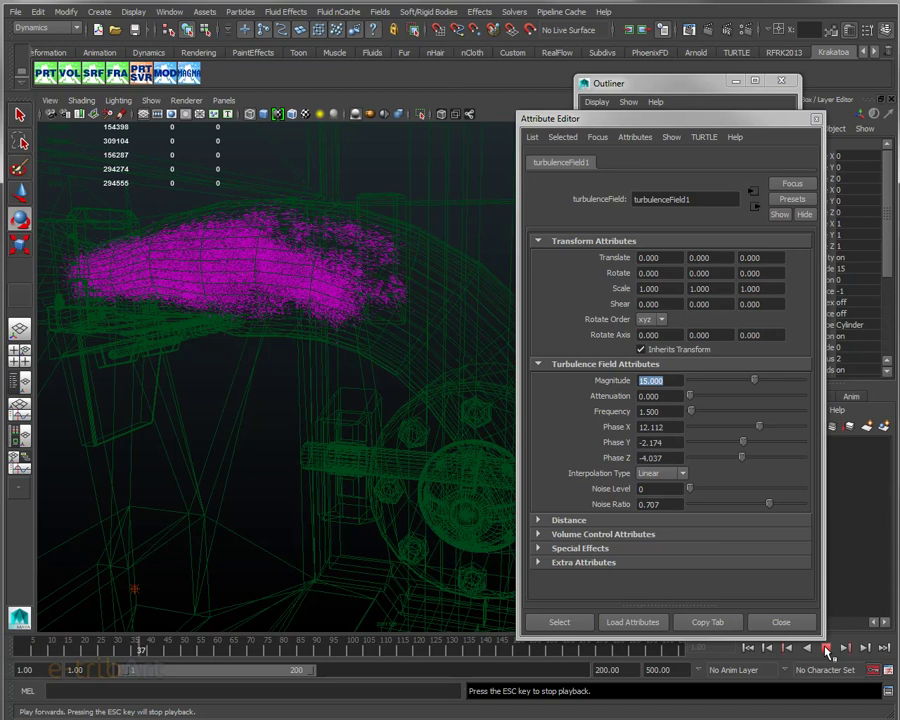
pyautogui.click(827, 651)
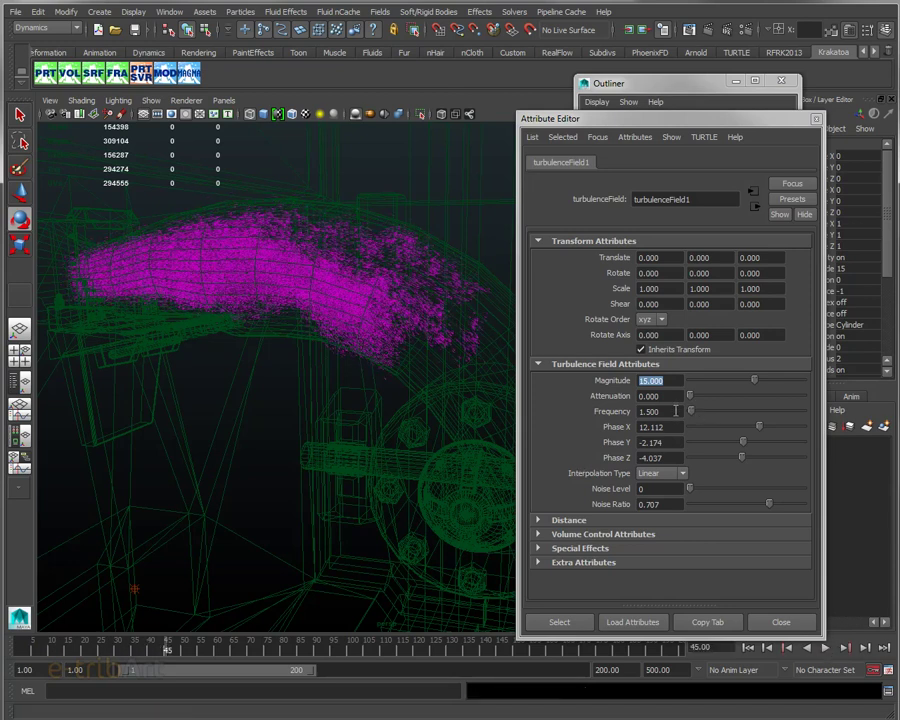
pyautogui.click(645, 411)
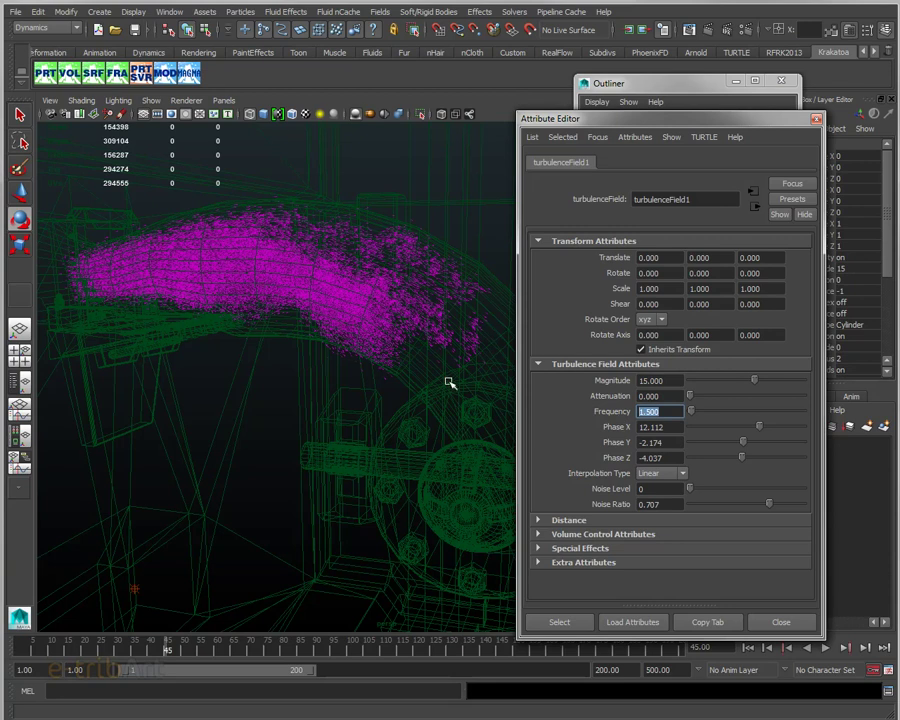
pyautogui.moveTo(448, 380)
pyautogui.keyDown('alt'); pyautogui.mouseDown()
pyautogui.moveTo(432, 370)
pyautogui.moveTo(445, 371)
pyautogui.moveTo(356, 352)
pyautogui.moveTo(394, 430)
pyautogui.moveTo(387, 420)
pyautogui.mouseUp(); pyautogui.keyUp('alt')
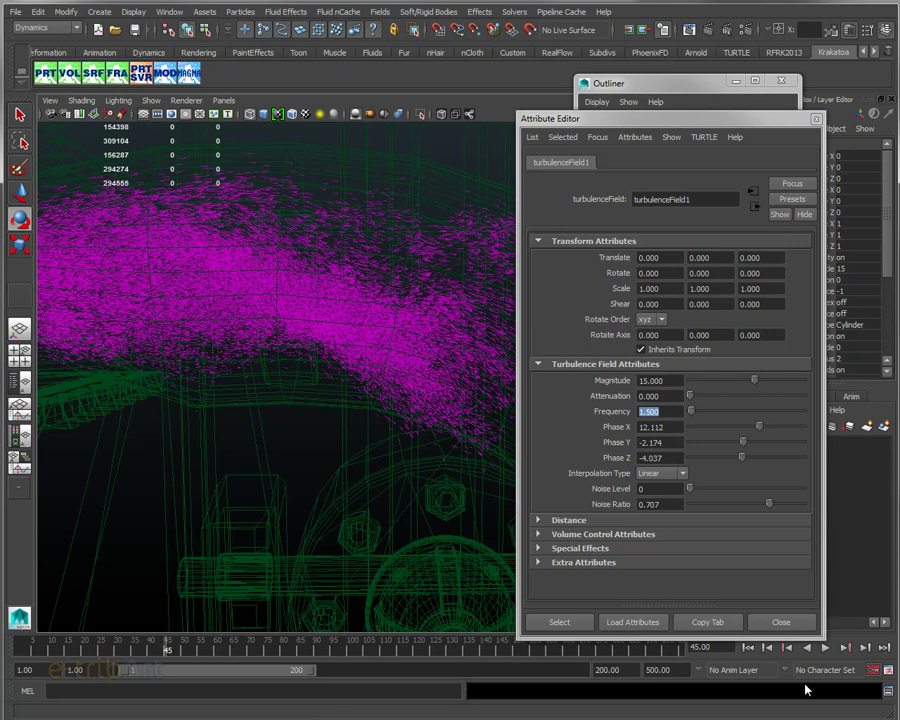
pyautogui.click(828, 648)
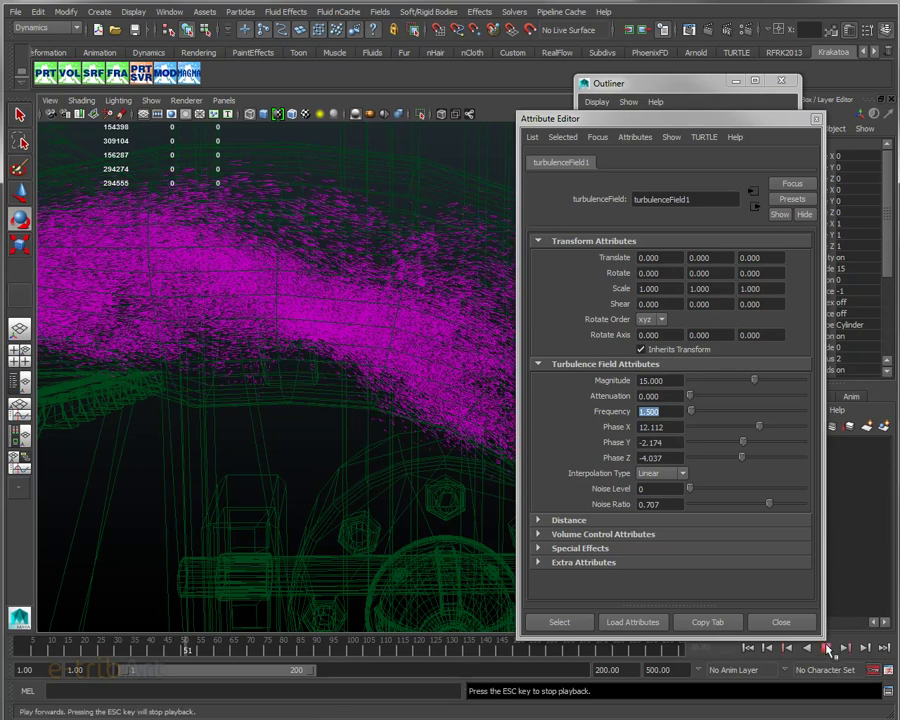
pyautogui.click(828, 648)
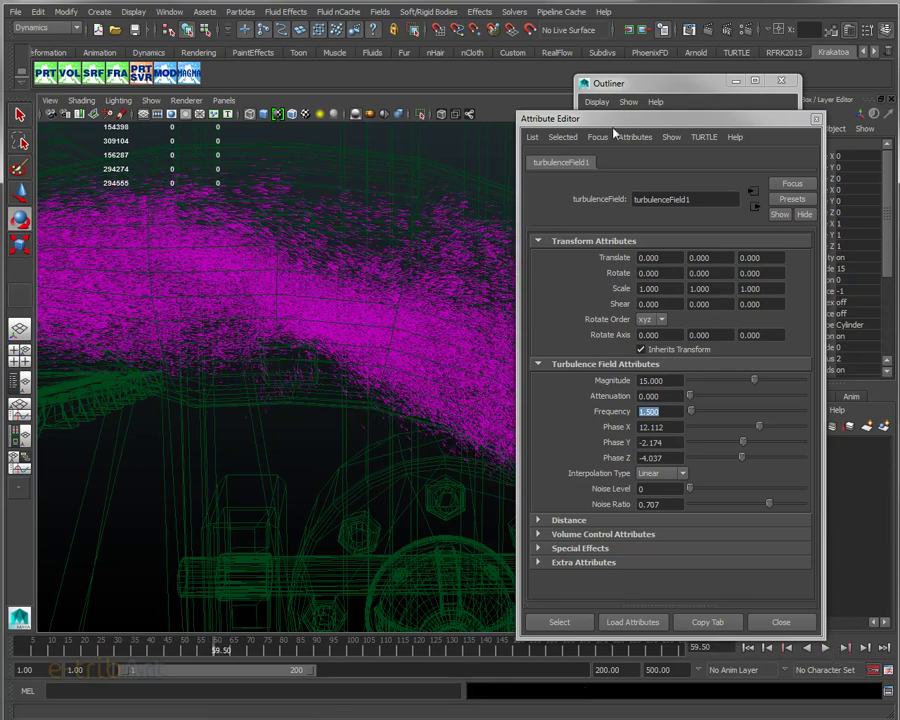
pyautogui.click(781, 622)
# Orbit to a low side view, move the Outliner aside, and play on to frame 96.5
pyautogui.press('e')
pyautogui.moveTo(470, 260)
pyautogui.keyDown('alt'); pyautogui.mouseDown()
pyautogui.moveTo(458, 280)
pyautogui.moveTo(458, 324)
pyautogui.moveTo(434, 324)
pyautogui.mouseUp(); pyautogui.keyUp('alt')
pyautogui.moveTo(640, 83); pyautogui.dragTo(734, 85)
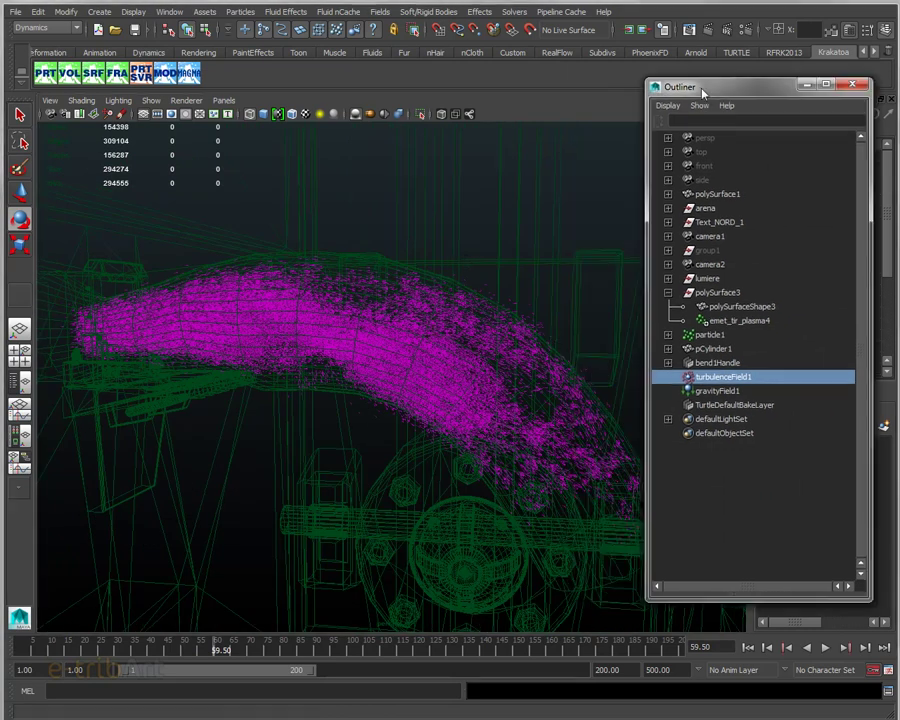
pyautogui.click(826, 648)
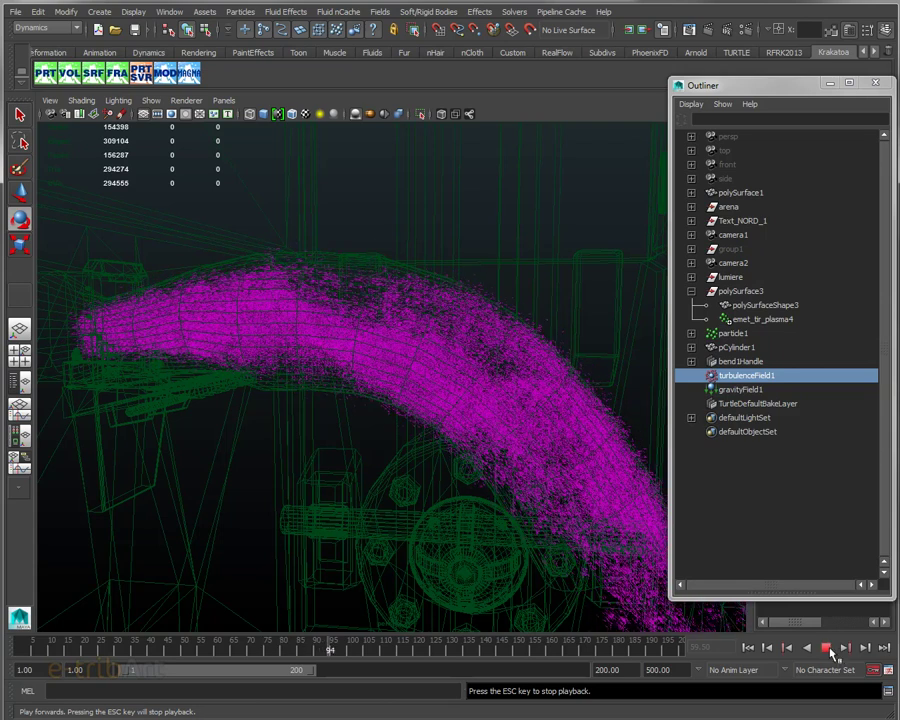
pyautogui.click(826, 648)
pyautogui.moveTo(506, 464)
pyautogui.keyDown('alt'); pyautogui.mouseDown()
pyautogui.moveTo(421, 535)
pyautogui.moveTo(412, 504)
pyautogui.mouseUp(); pyautogui.keyUp('alt')
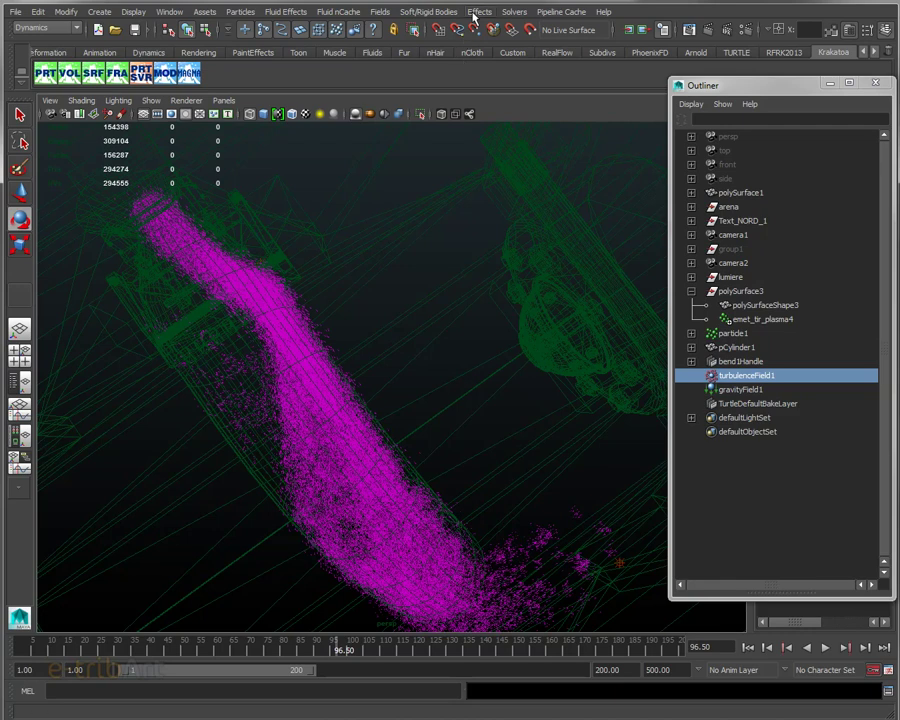
# Select particle1 and delete its memory cache via Solvers > Memory Caching > Delete
pyautogui.click(427, 13)
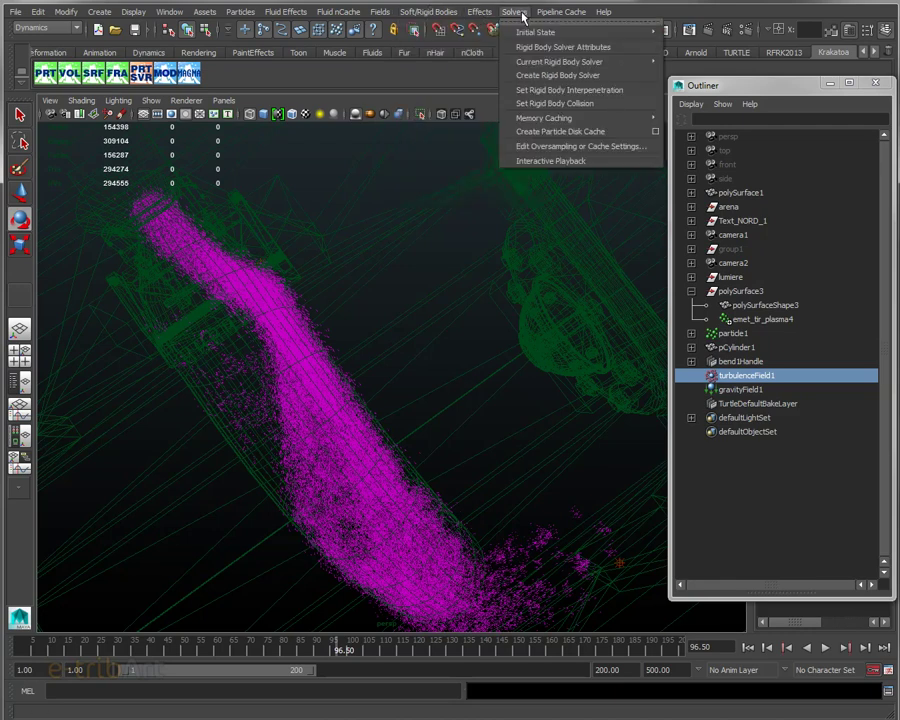
pyautogui.moveTo(545, 118)
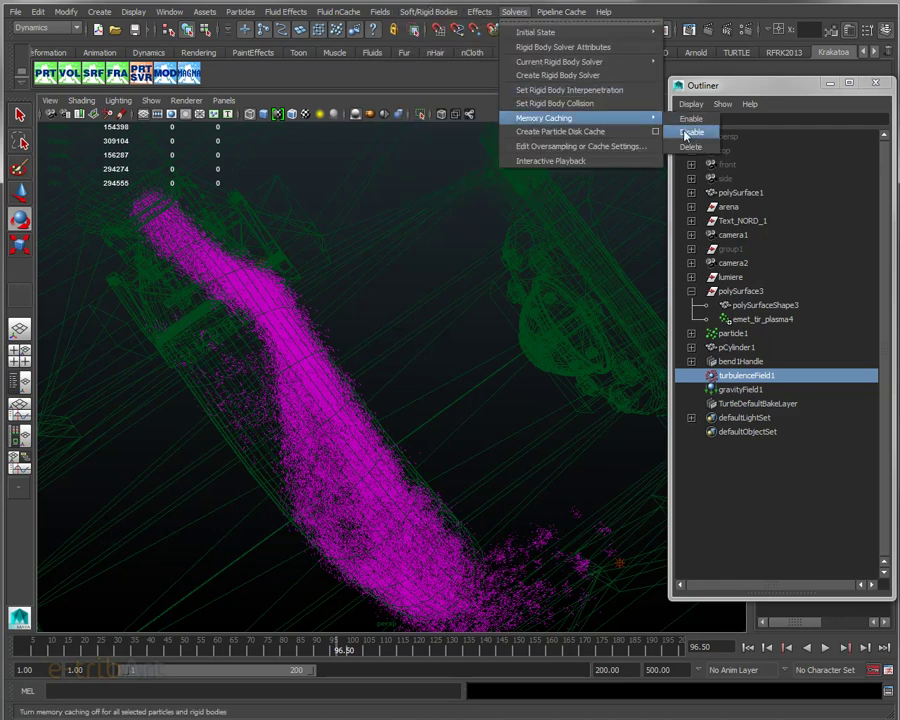
pyautogui.click(685, 148)
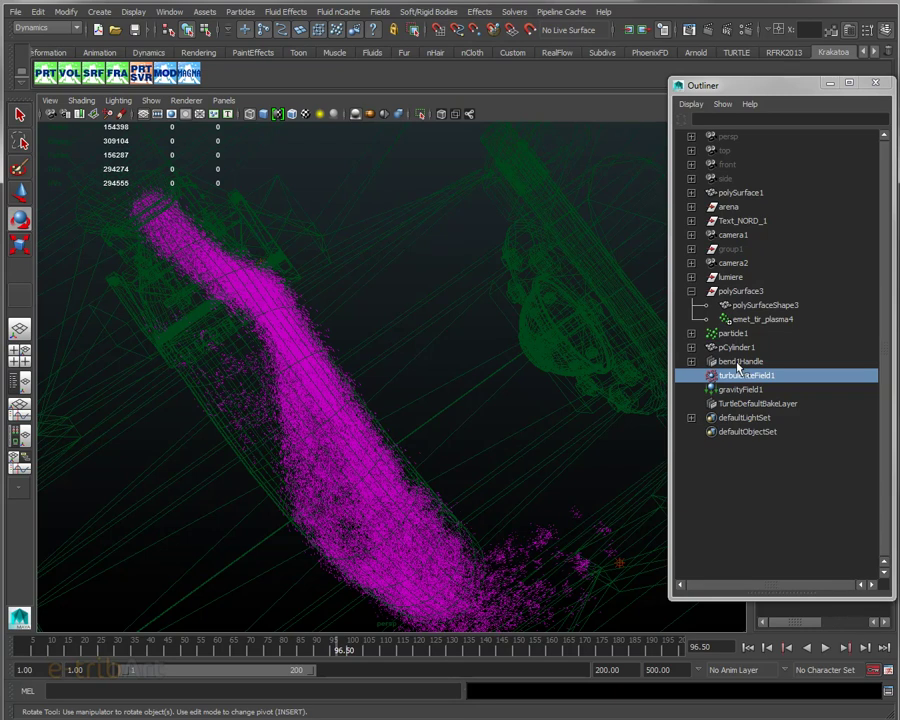
pyautogui.click(715, 333)
pyautogui.click(479, 11)
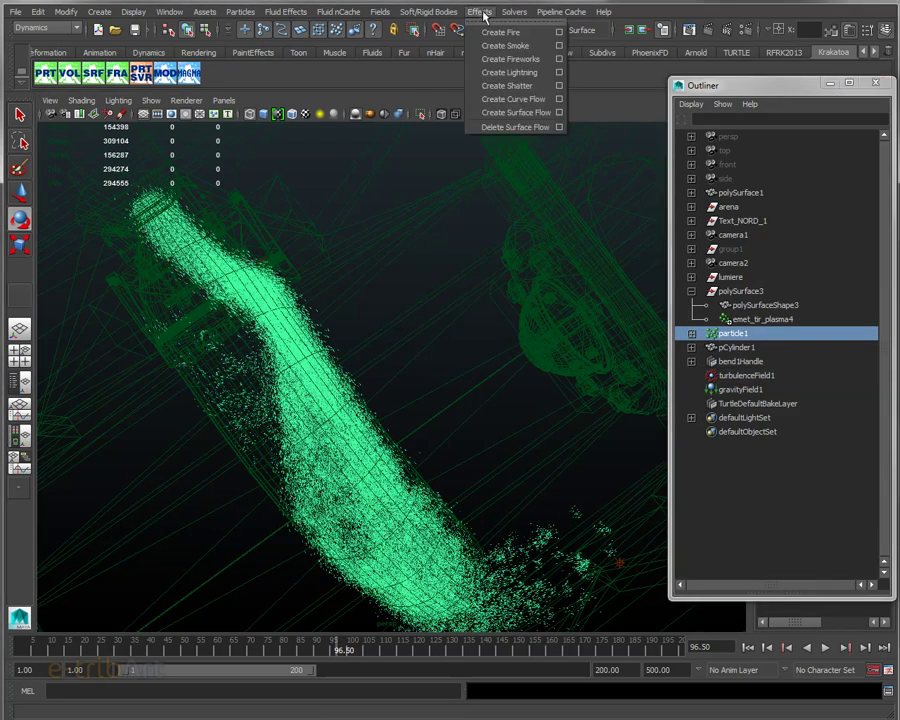
pyautogui.moveTo(545, 118)
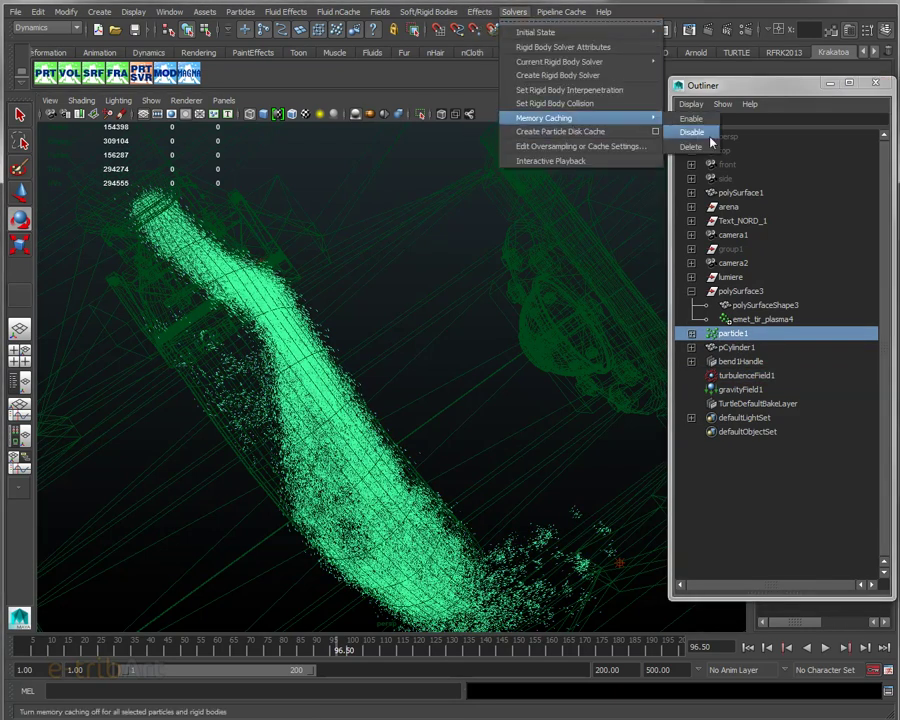
pyautogui.click(690, 147)
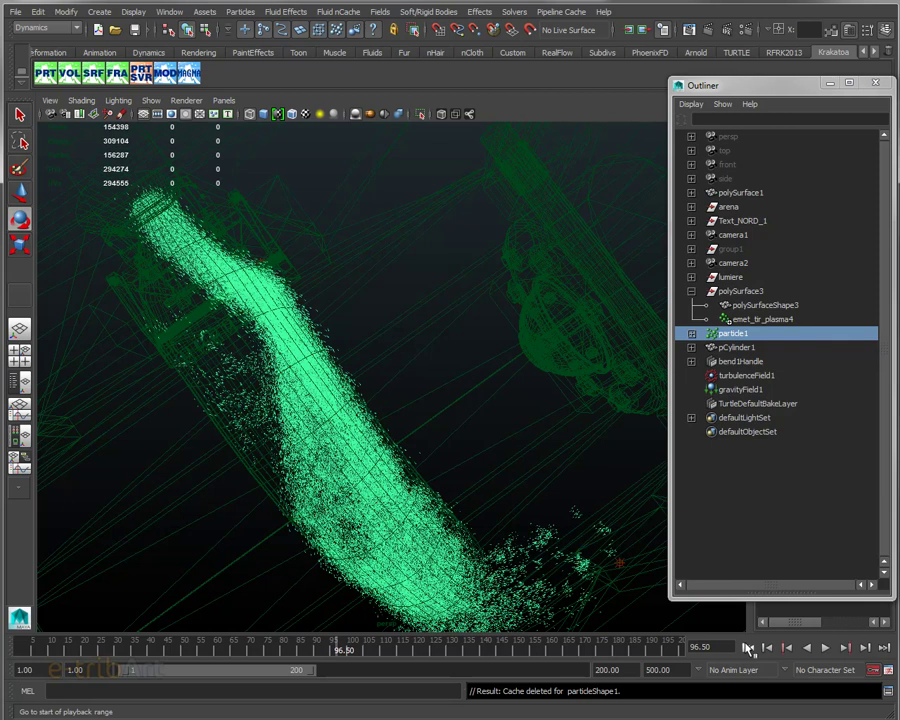
# Replay the simulation from frame 1 to frame 34.5, then reselect turbulenceField1
pyautogui.click(748, 648)
pyautogui.click(827, 648)
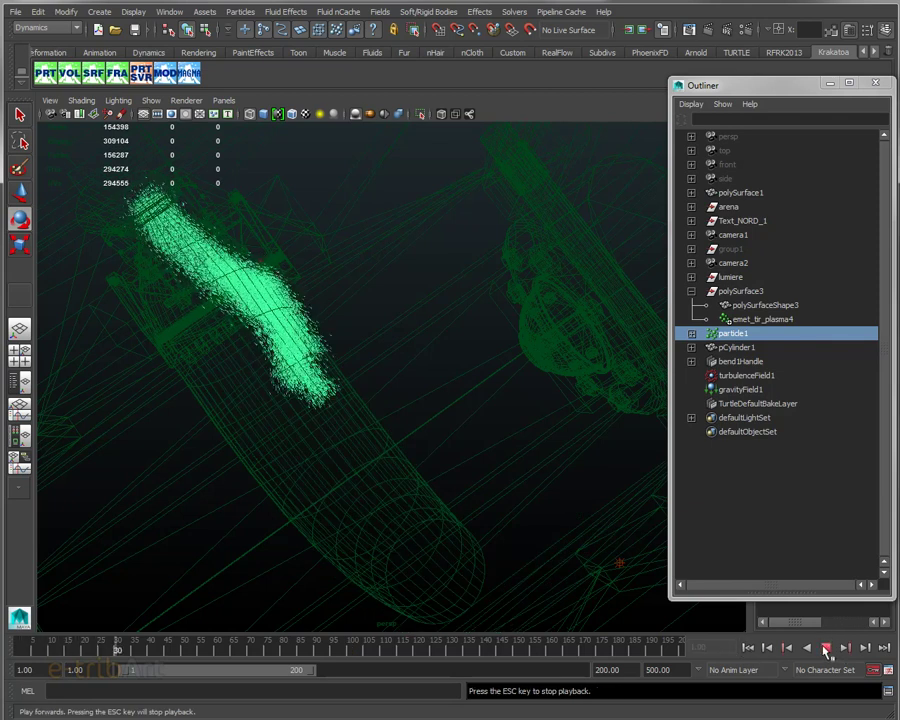
pyautogui.click(826, 648)
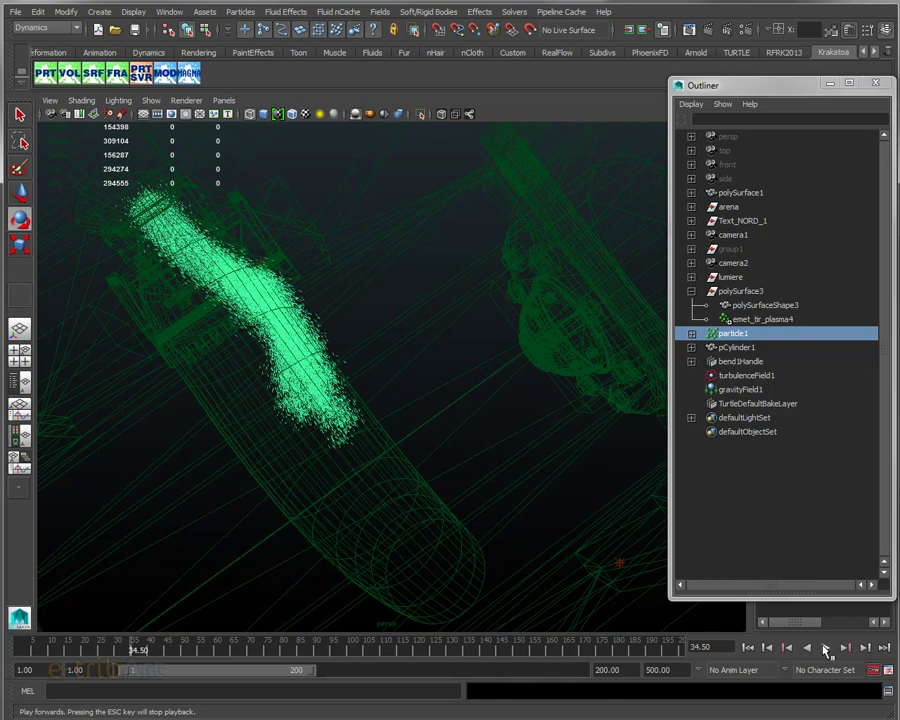
pyautogui.click(740, 376)
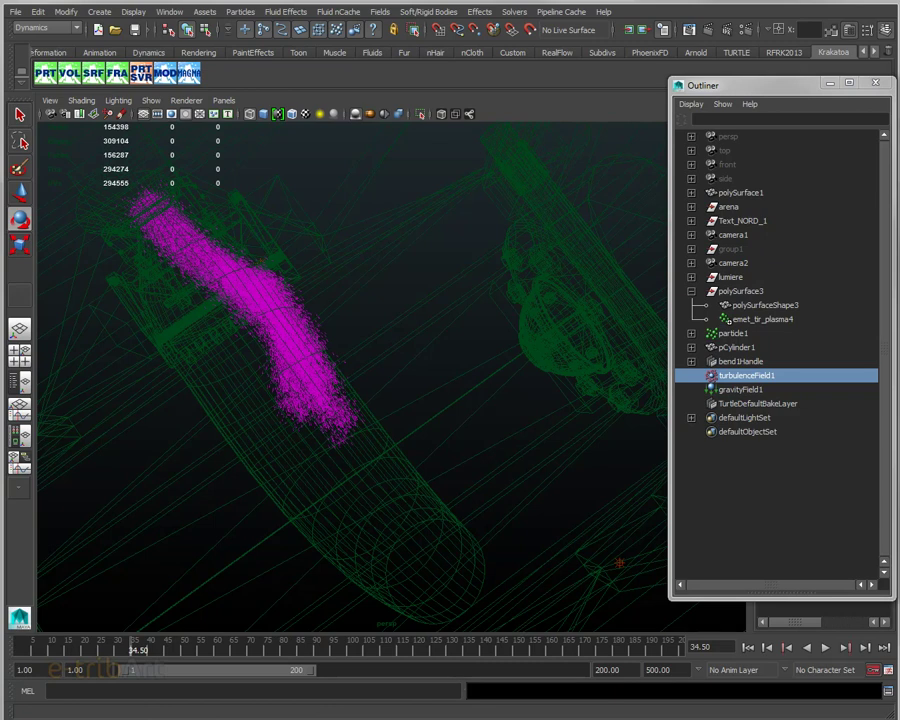
# Set turbulenceField1's Frequency to 5 in the Attribute Editor
pyautogui.hotkey('ctrl', 'a')
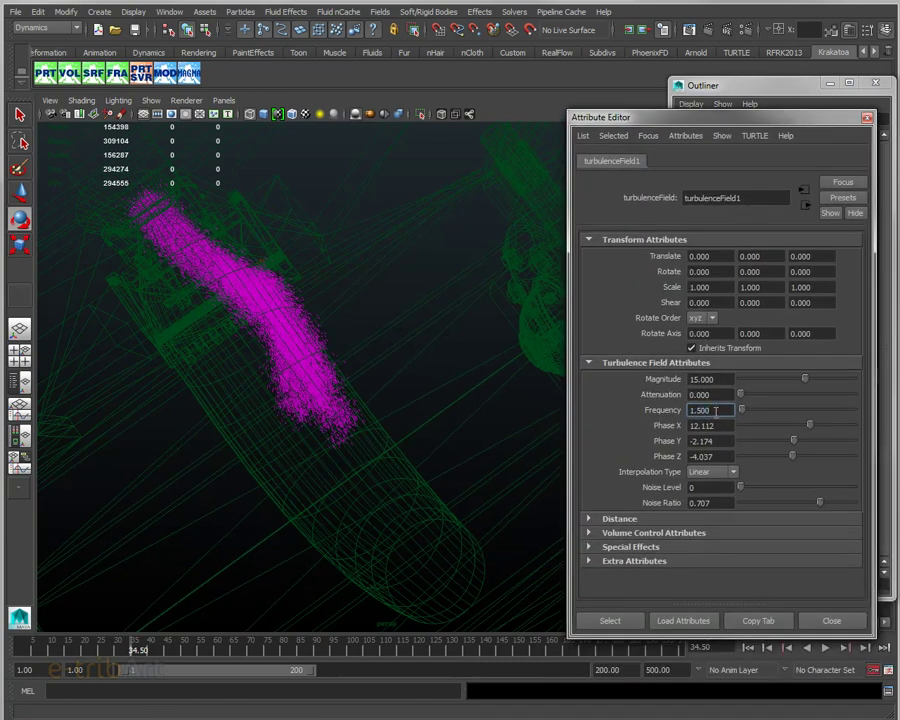
pyautogui.moveTo(716, 411); pyautogui.dragTo(660, 412)
pyautogui.write('5')
pyautogui.press('Return')
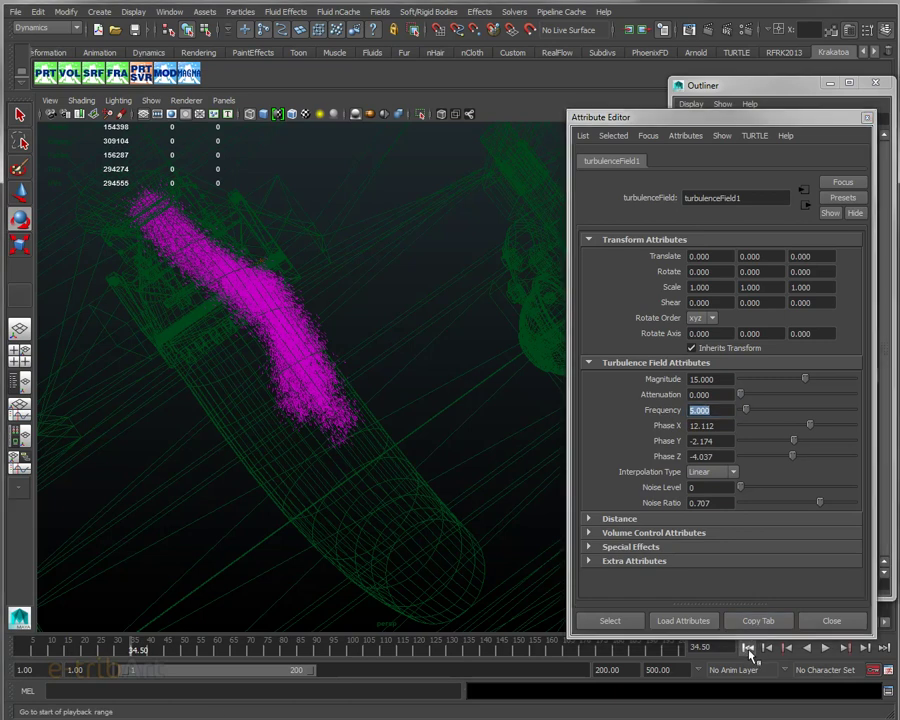
# Replay from frame 1 while orbiting, stop at frame 86.5, and switch the viewport to shaded
pyautogui.click(748, 648)
pyautogui.click(825, 649)
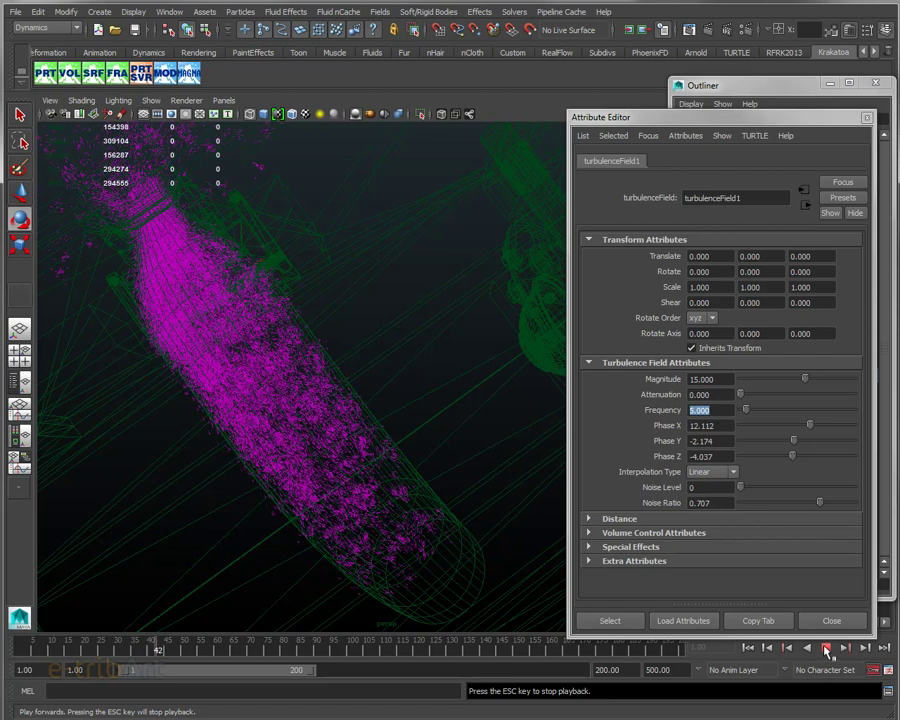
pyautogui.moveTo(422, 573)
pyautogui.keyDown('alt'); pyautogui.mouseDown()
pyautogui.moveTo(408, 504)
pyautogui.moveTo(444, 447)
pyautogui.mouseUp(); pyautogui.keyUp('alt')
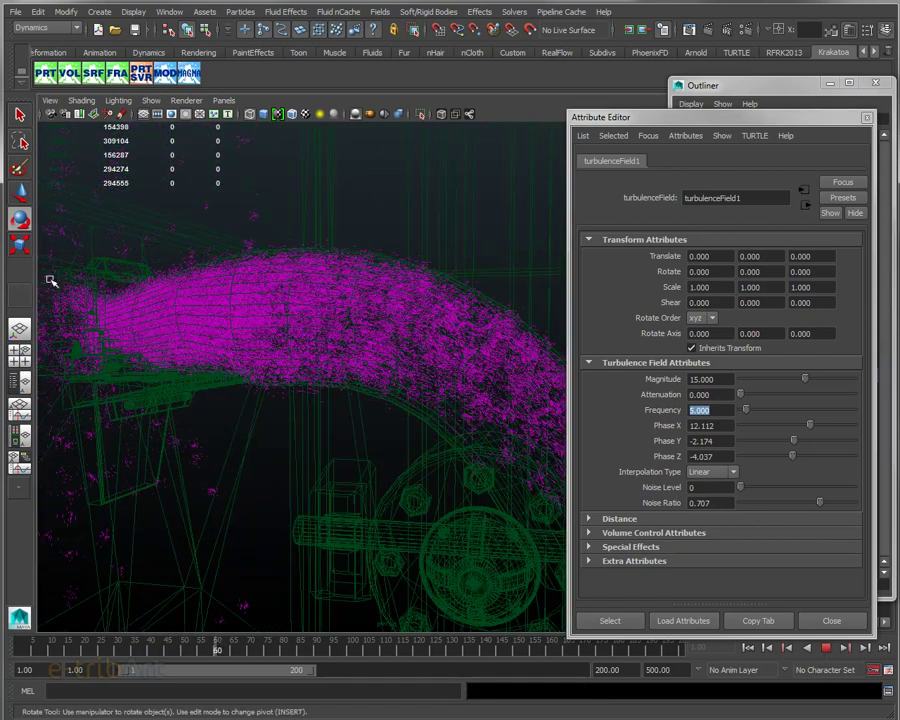
pyautogui.keyDown('alt'); pyautogui.moveTo(129, 354); pyautogui.dragTo(120, 304); pyautogui.keyUp('alt')
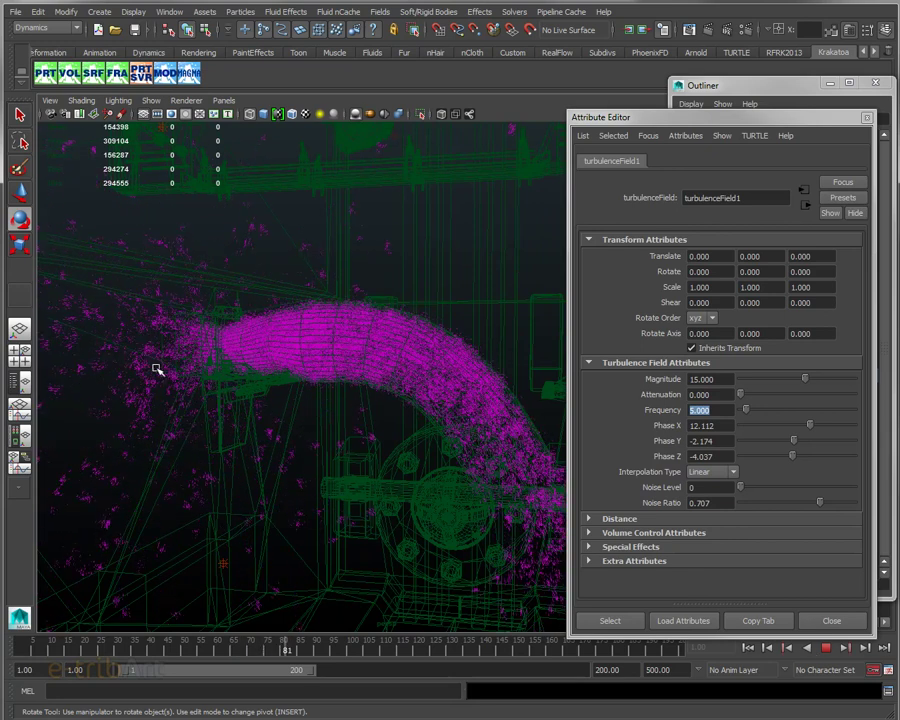
pyautogui.click(826, 648)
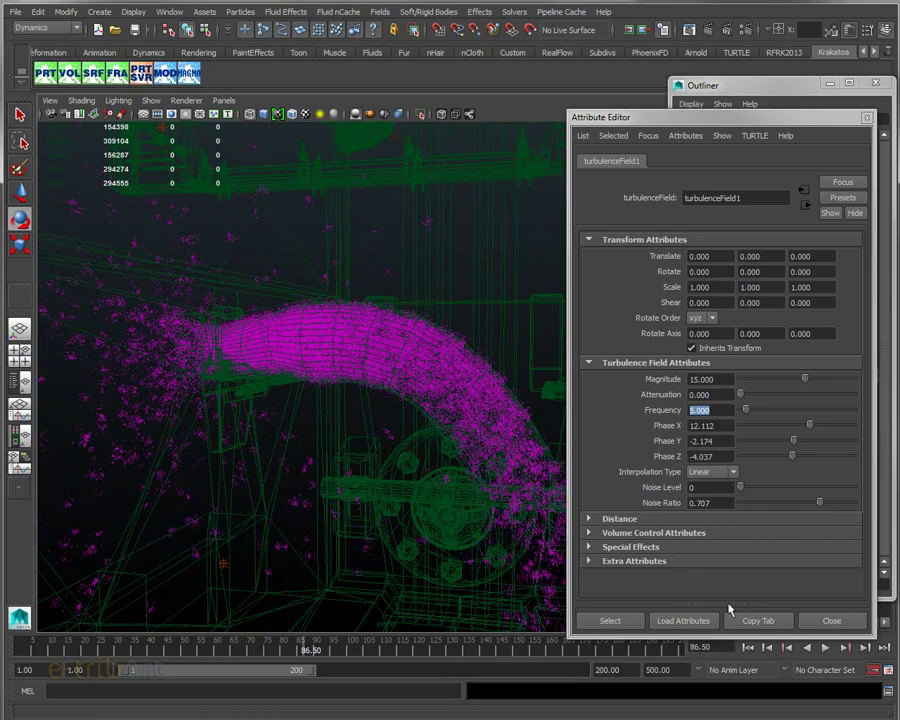
pyautogui.press('4')
pyautogui.press('5')
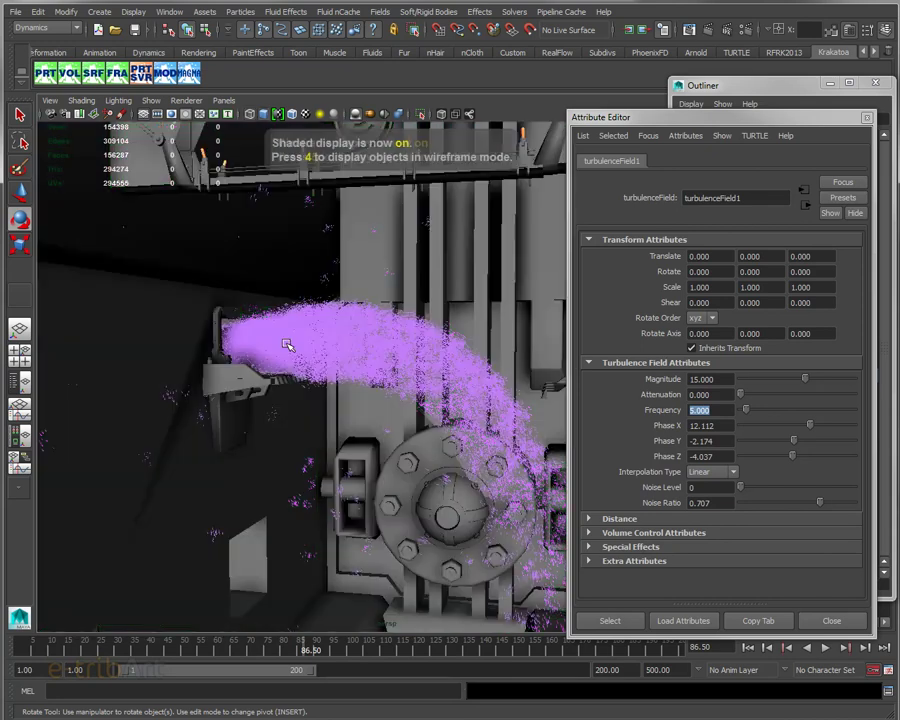
# Orbit around the machinery, rewind to frame 1, and select turbulenceField1 to show its settings
pyautogui.click(205, 318)
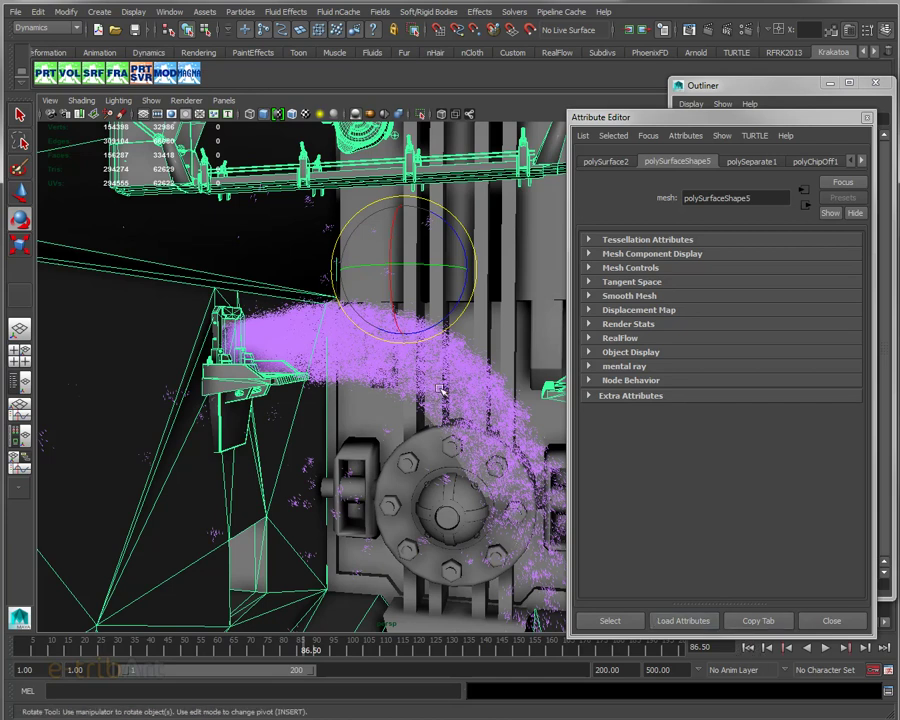
pyautogui.moveTo(450, 392)
pyautogui.keyDown('alt'); pyautogui.mouseDown()
pyautogui.moveTo(465, 388)
pyautogui.moveTo(440, 380)
pyautogui.mouseUp(); pyautogui.keyUp('alt')
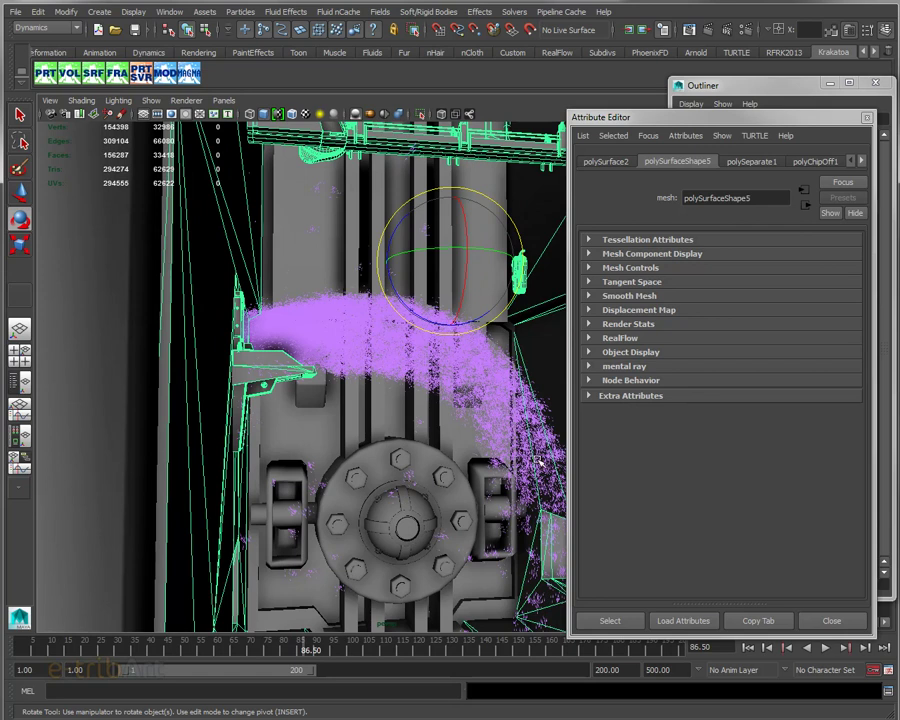
pyautogui.moveTo(380, 325)
pyautogui.keyDown('alt'); pyautogui.mouseDown()
pyautogui.moveTo(439, 473)
pyautogui.moveTo(466, 458)
pyautogui.moveTo(458, 464)
pyautogui.moveTo(476, 464)
pyautogui.mouseUp(); pyautogui.keyUp('alt')
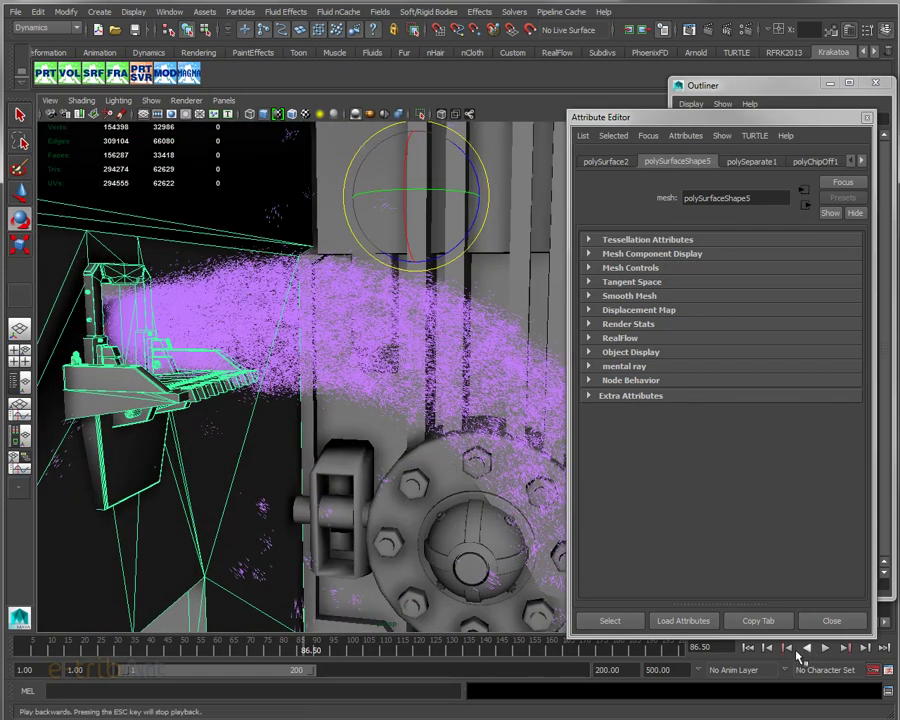
pyautogui.click(748, 648)
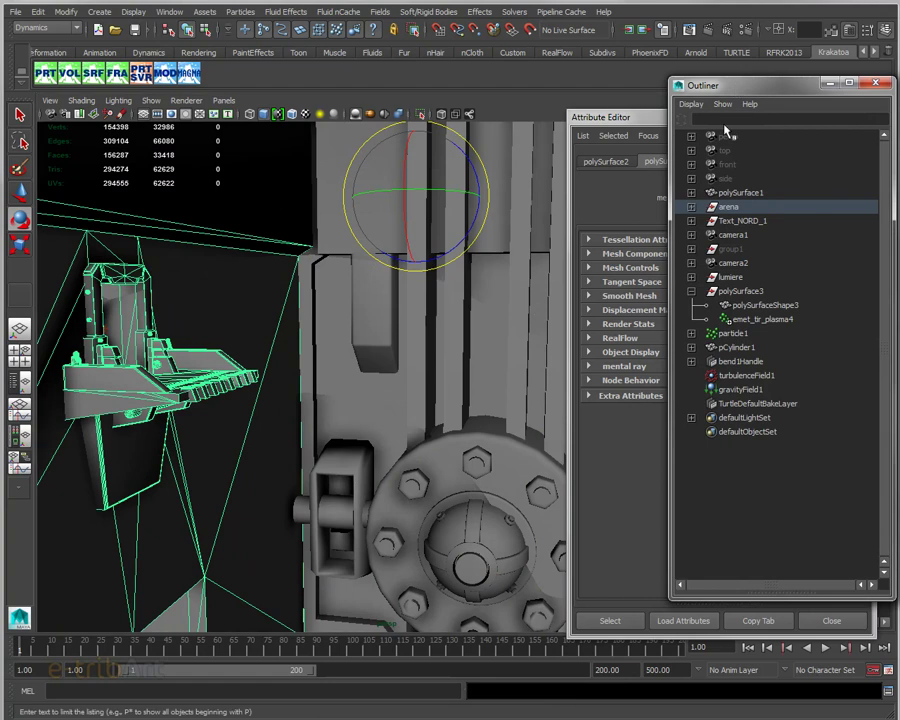
pyautogui.click(740, 376)
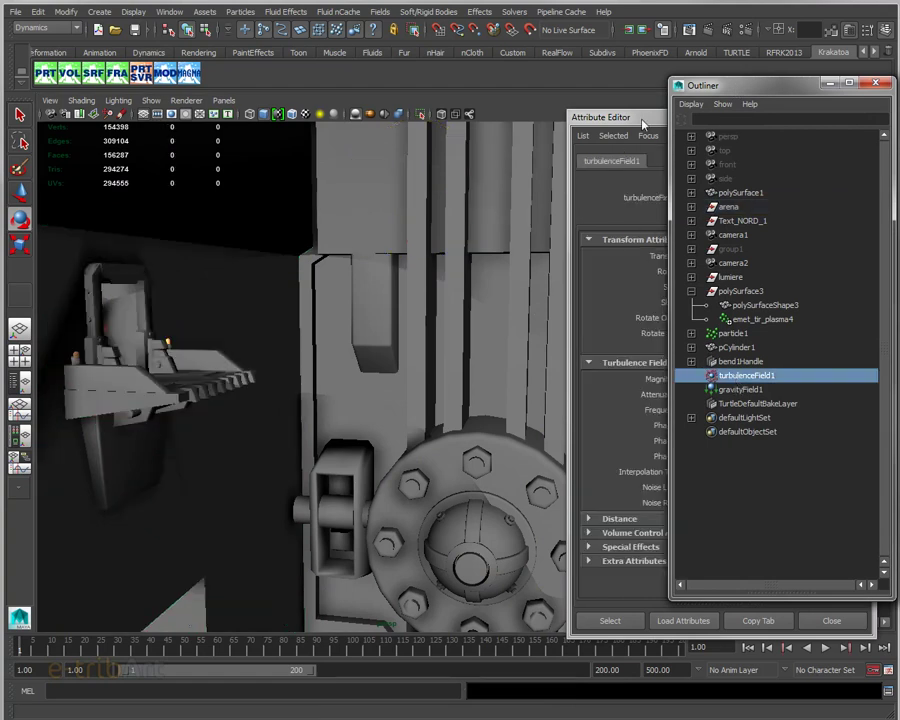
pyautogui.click(715, 412)
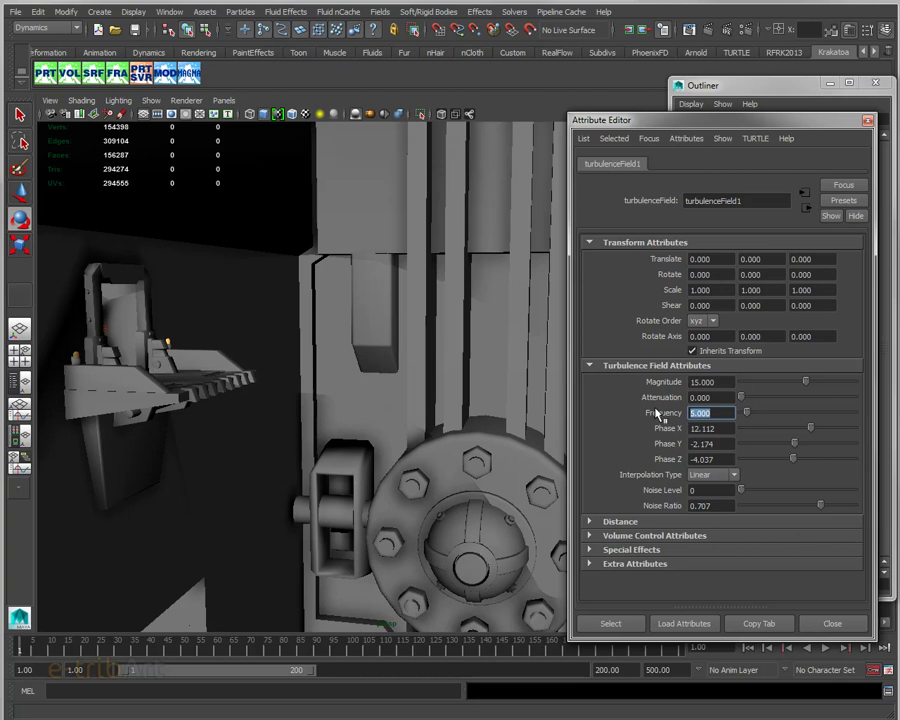
# Set turbulence Frequency to 1, shift Phase X to -13.354, and play the simulation
pyautogui.write('1')
pyautogui.press('Return')
pyautogui.moveTo(810, 428); pyautogui.dragTo(783, 430)
pyautogui.click(826, 648)
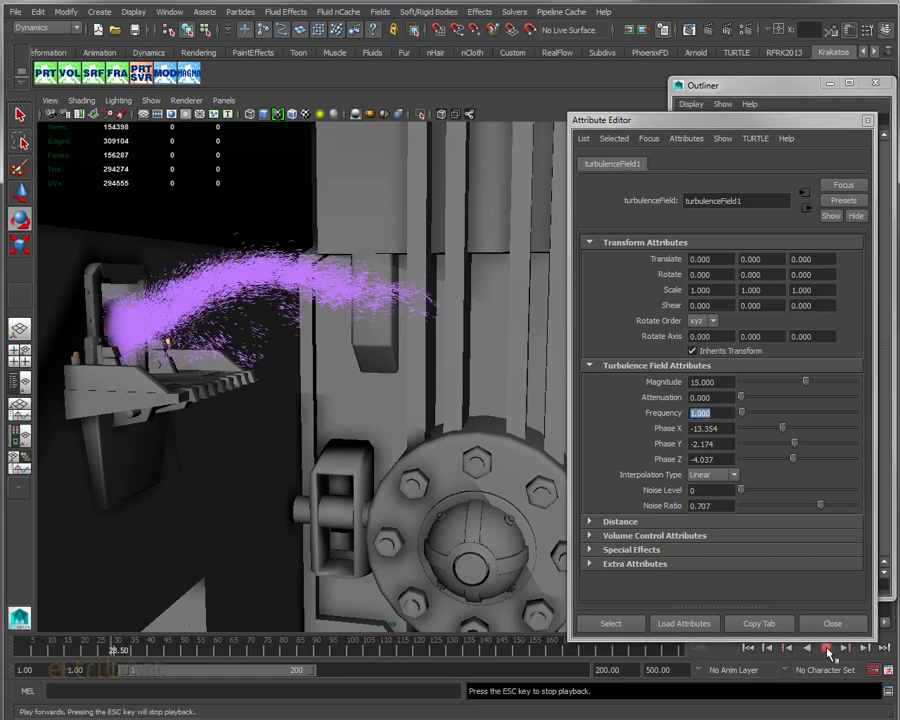
# Push Phase X to -27.640 and replay the particle stream up to frame 64
pyautogui.moveTo(395, 494)
pyautogui.keyDown('alt'); pyautogui.mouseDown()
pyautogui.moveTo(402, 490)
pyautogui.moveTo(322, 237)
pyautogui.mouseUp(); pyautogui.keyUp('alt')
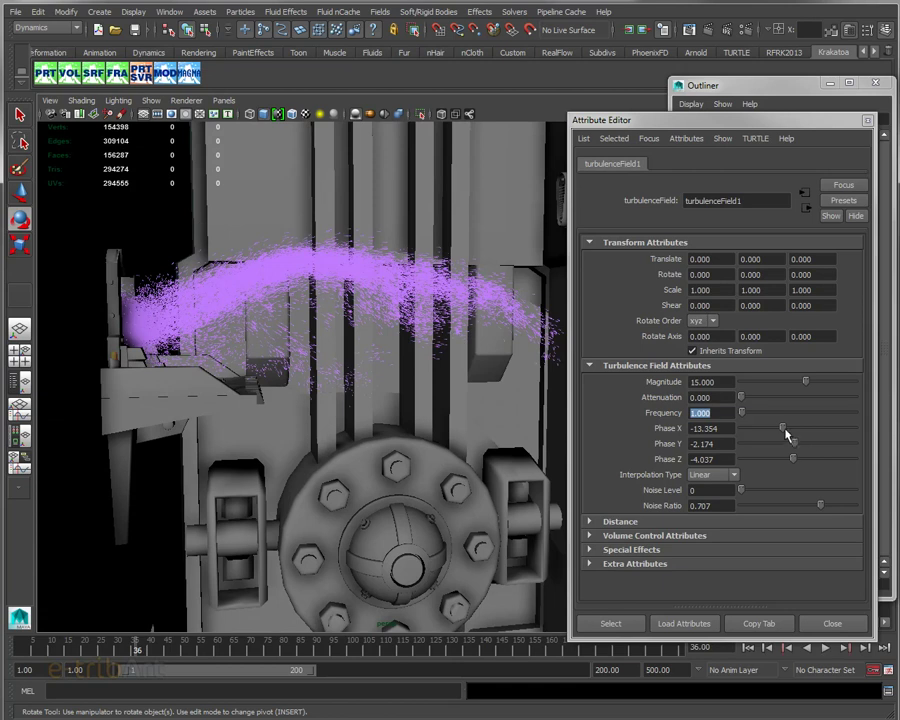
pyautogui.moveTo(784, 428); pyautogui.dragTo(766, 428)
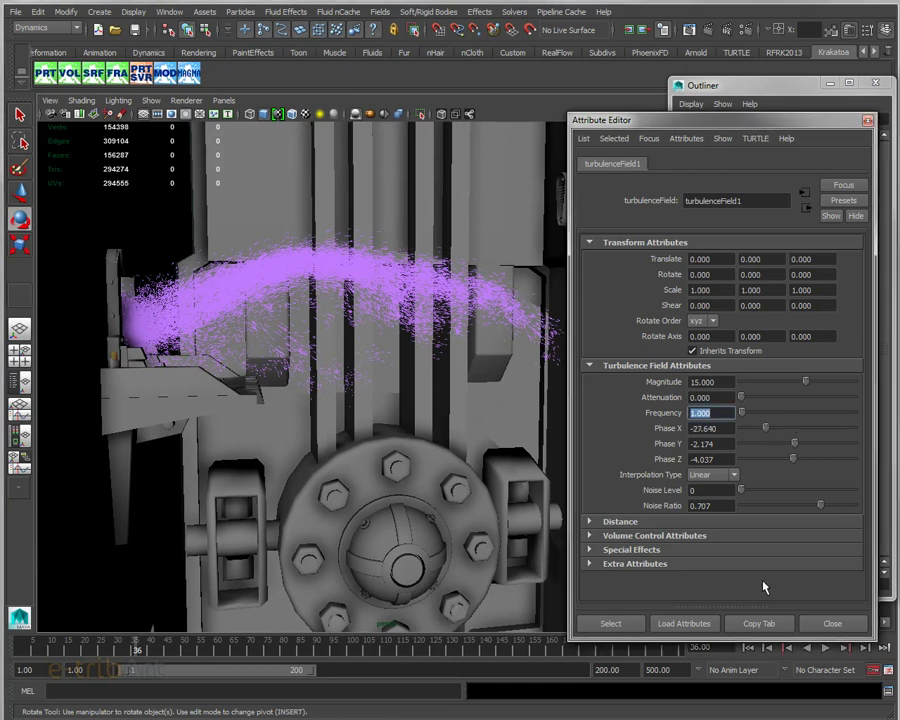
pyautogui.click(826, 648)
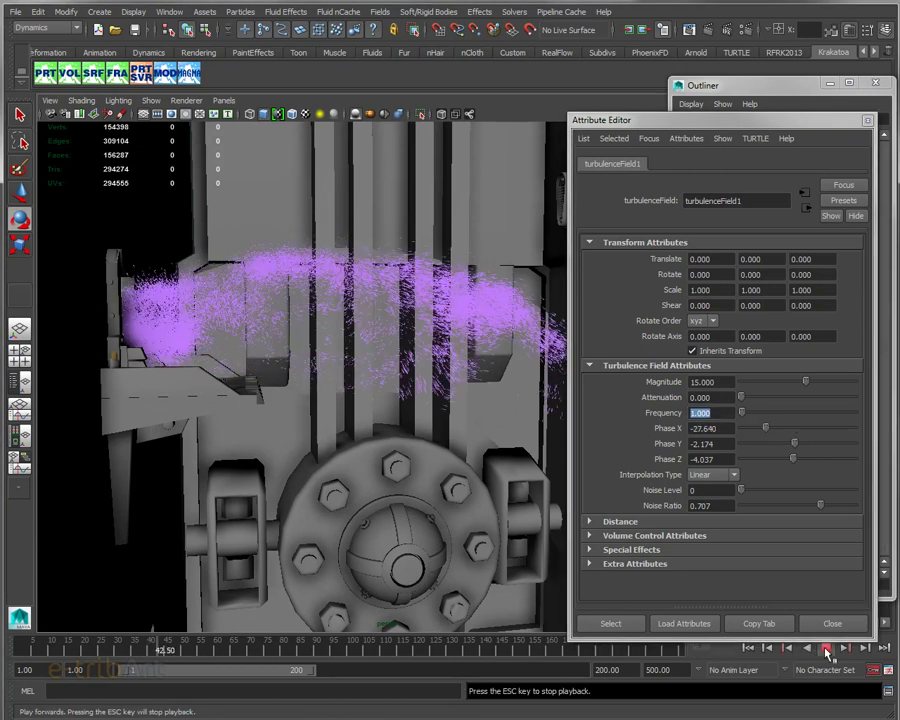
pyautogui.click(826, 648)
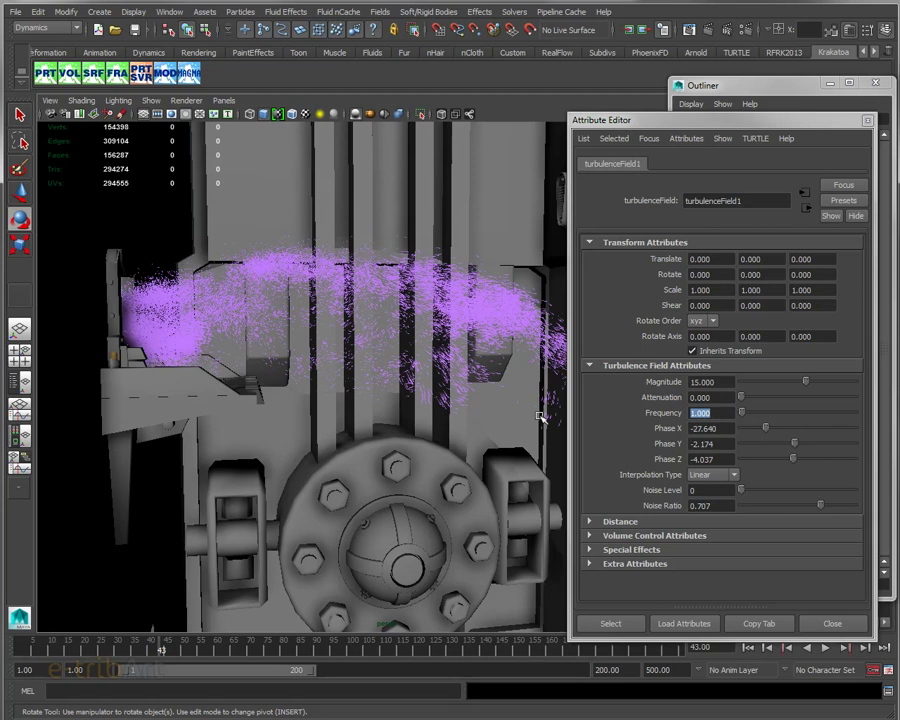
pyautogui.moveTo(540, 416)
pyautogui.keyDown('alt'); pyautogui.mouseDown()
pyautogui.moveTo(400, 372)
pyautogui.moveTo(368, 286)
pyautogui.mouseUp(); pyautogui.keyUp('alt')
pyautogui.keyDown('alt'); pyautogui.moveTo(412, 386); pyautogui.dragTo(394, 387); pyautogui.keyUp('alt')
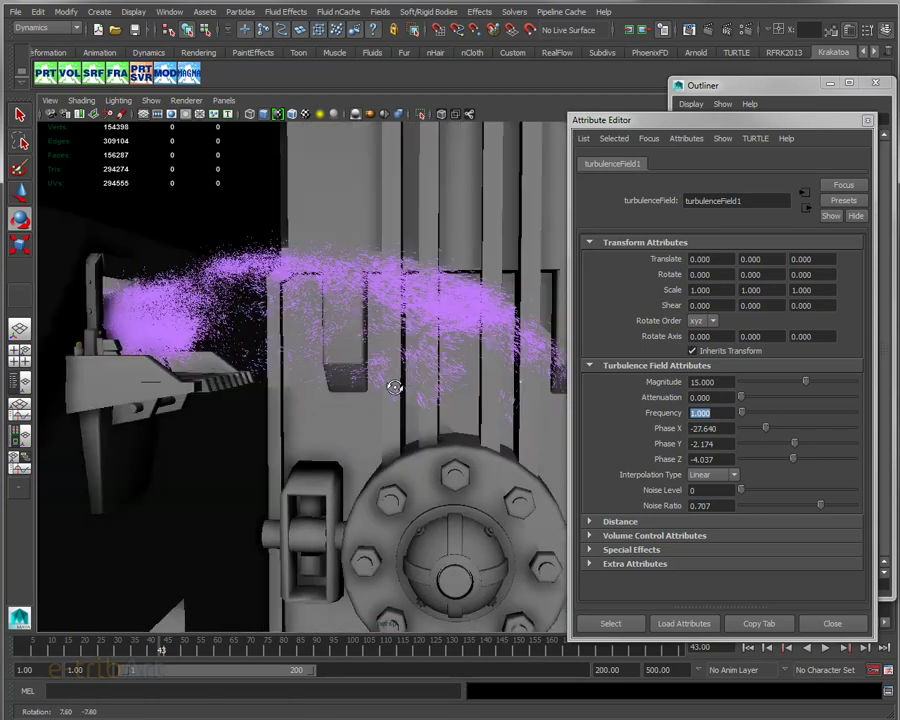
pyautogui.click(826, 648)
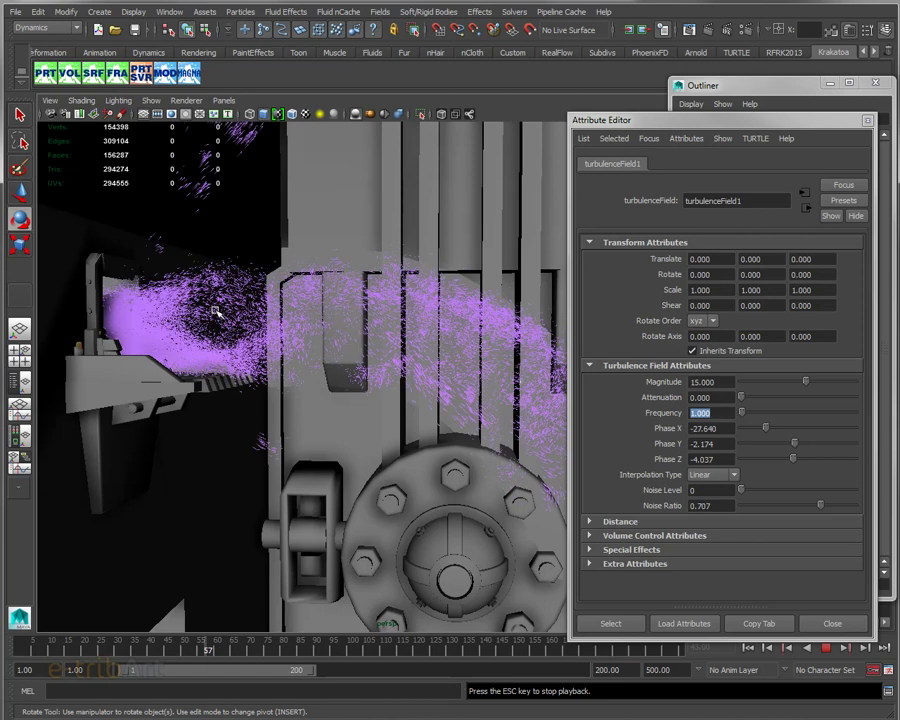
pyautogui.click(826, 648)
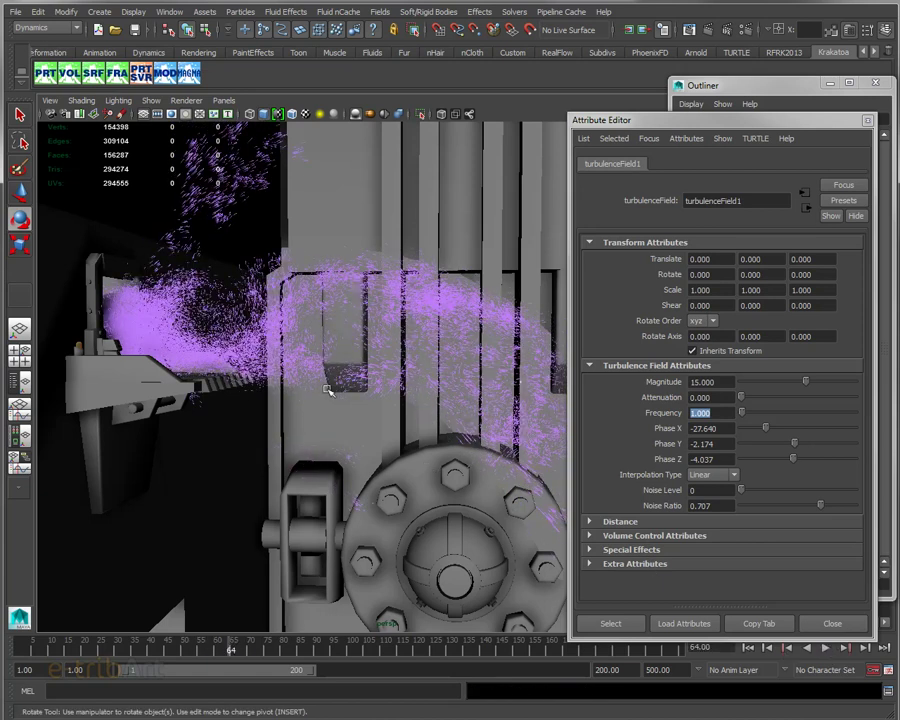
# Return to a close view of the vault door and retune Phase X to about -5.9
pyautogui.moveTo(328, 390)
pyautogui.keyDown('alt'); pyautogui.mouseDown()
pyautogui.moveTo(140, 140)
pyautogui.moveTo(298, 260)
pyautogui.mouseUp(); pyautogui.keyUp('alt')
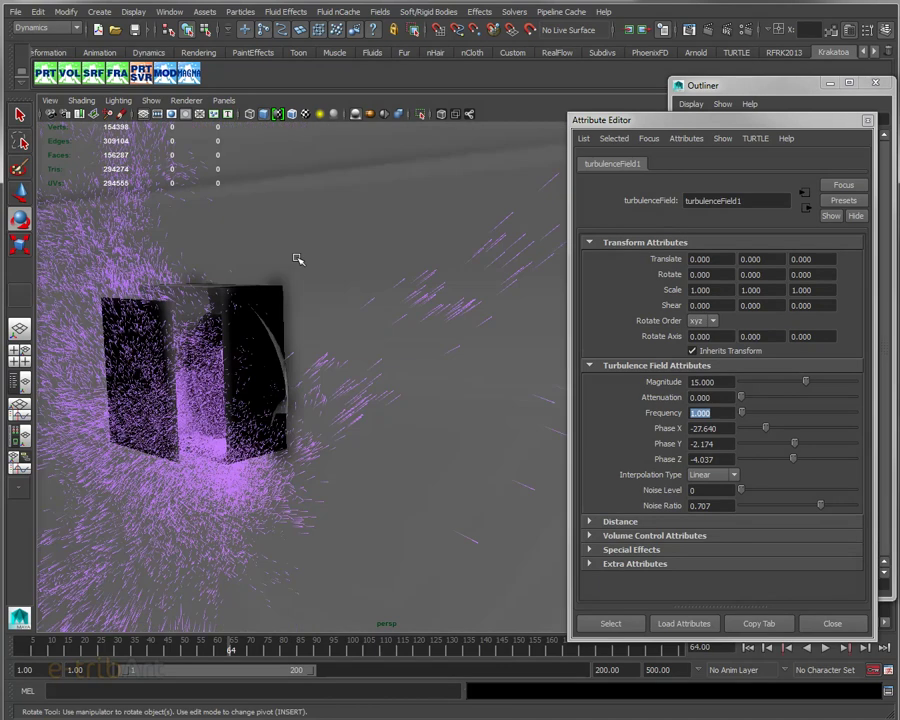
pyautogui.moveTo(241, 352)
pyautogui.keyDown('alt'); pyautogui.mouseDown()
pyautogui.moveTo(273, 364)
pyautogui.moveTo(161, 370)
pyautogui.moveTo(203, 382)
pyautogui.moveTo(209, 371)
pyautogui.moveTo(335, 413)
pyautogui.mouseUp(); pyautogui.keyUp('alt')
pyautogui.scroll(3, 161, 370)
pyautogui.scroll(3, 160, 370)
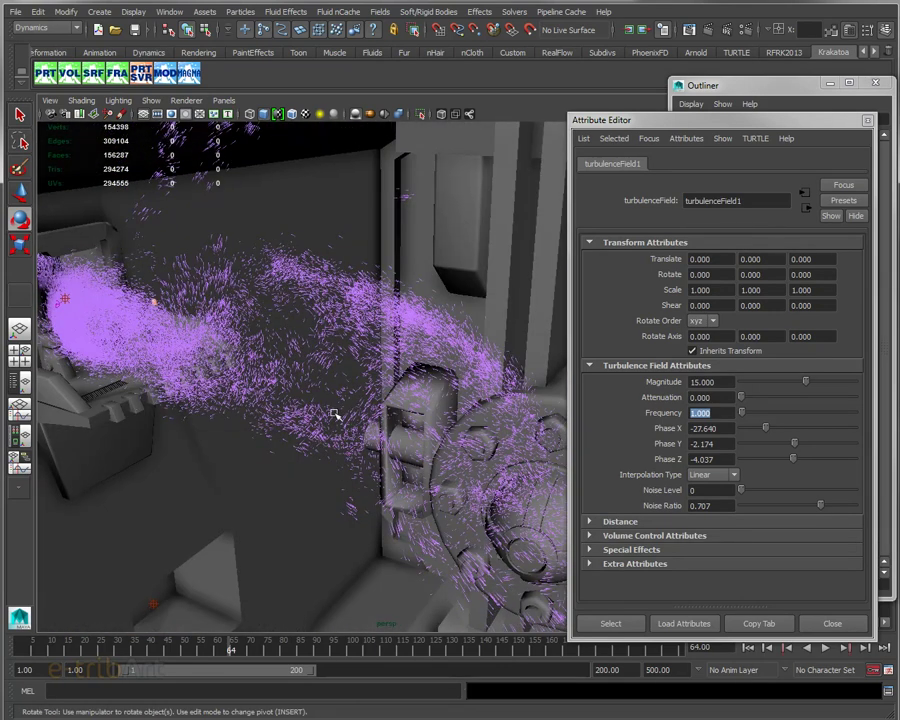
pyautogui.moveTo(764, 428); pyautogui.dragTo(790, 428)
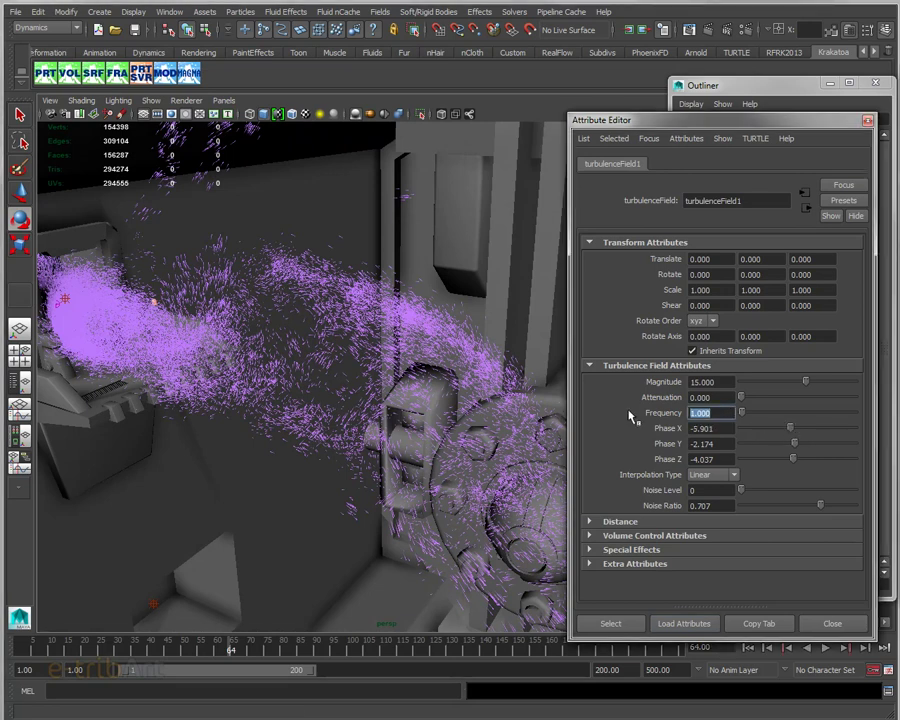
# Set turbulence Frequency to 2 and replay the simulation from the start
pyautogui.write('2')
pyautogui.press('Return')
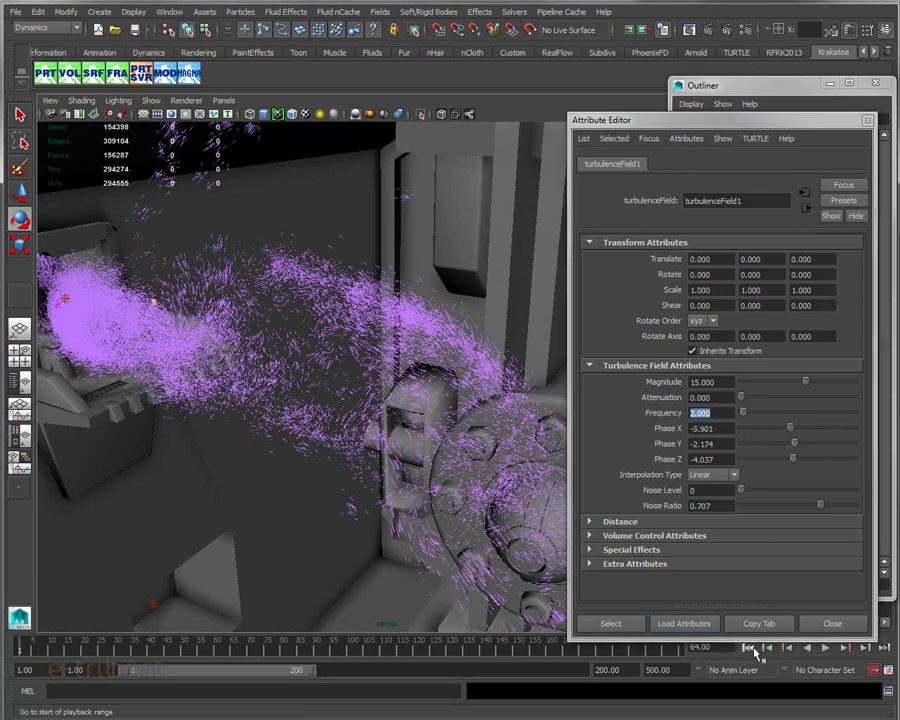
pyautogui.click(755, 648)
pyautogui.click(826, 648)
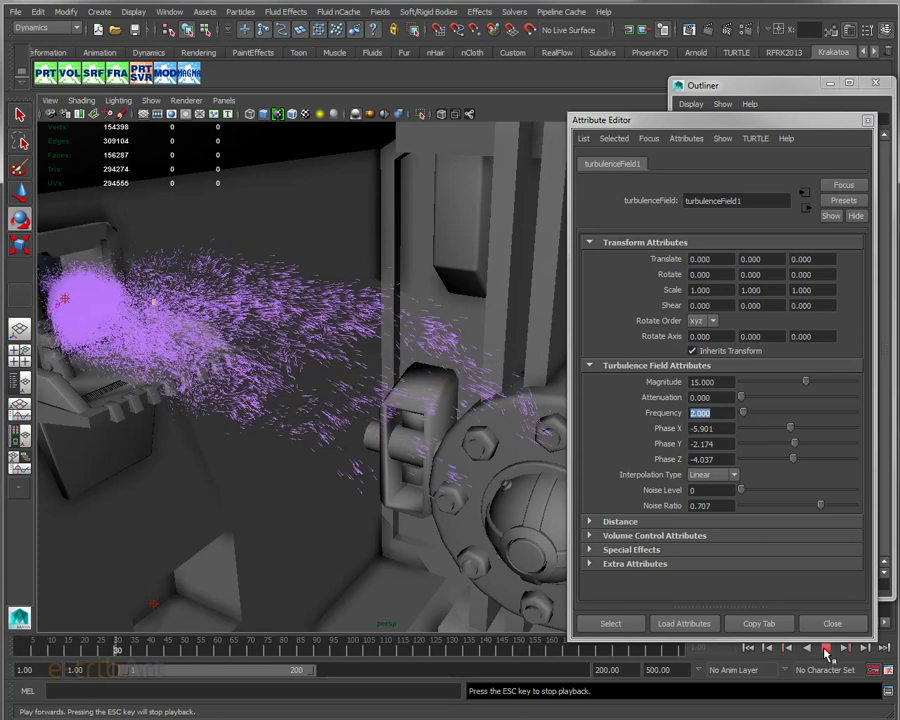
# Watch the stream close to the gear as playback continues, then close the Attribute Editor
pyautogui.moveTo(420, 530)
pyautogui.keyDown('alt'); pyautogui.mouseDown()
pyautogui.moveTo(405, 528)
pyautogui.moveTo(427, 514)
pyautogui.mouseUp(); pyautogui.keyUp('alt')
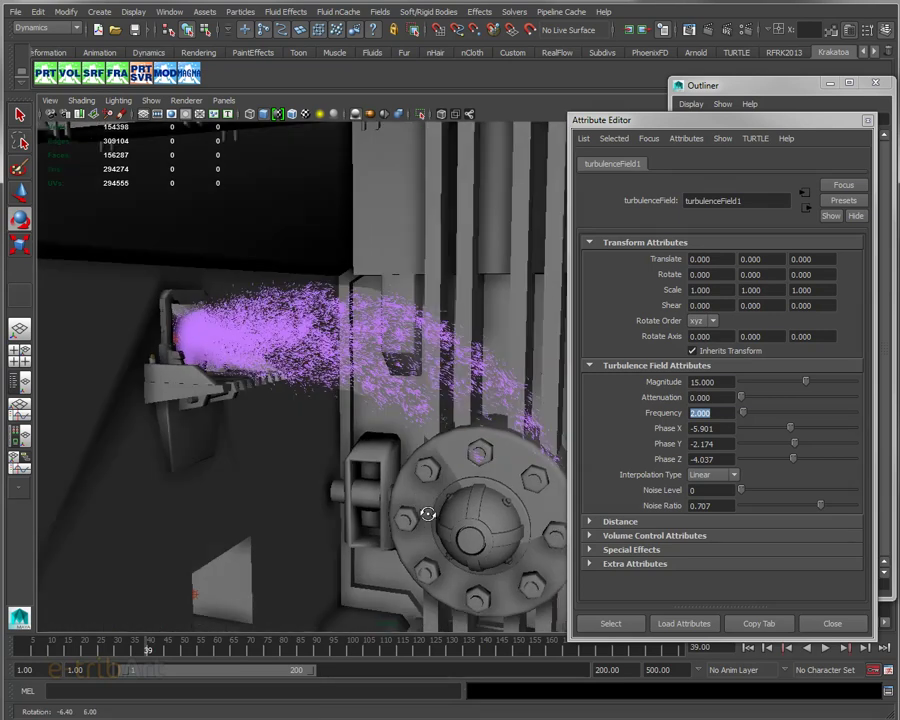
pyautogui.keyDown('alt'); pyautogui.moveTo(427, 514); pyautogui.dragTo(360, 524, button='middle'); pyautogui.keyUp('alt')
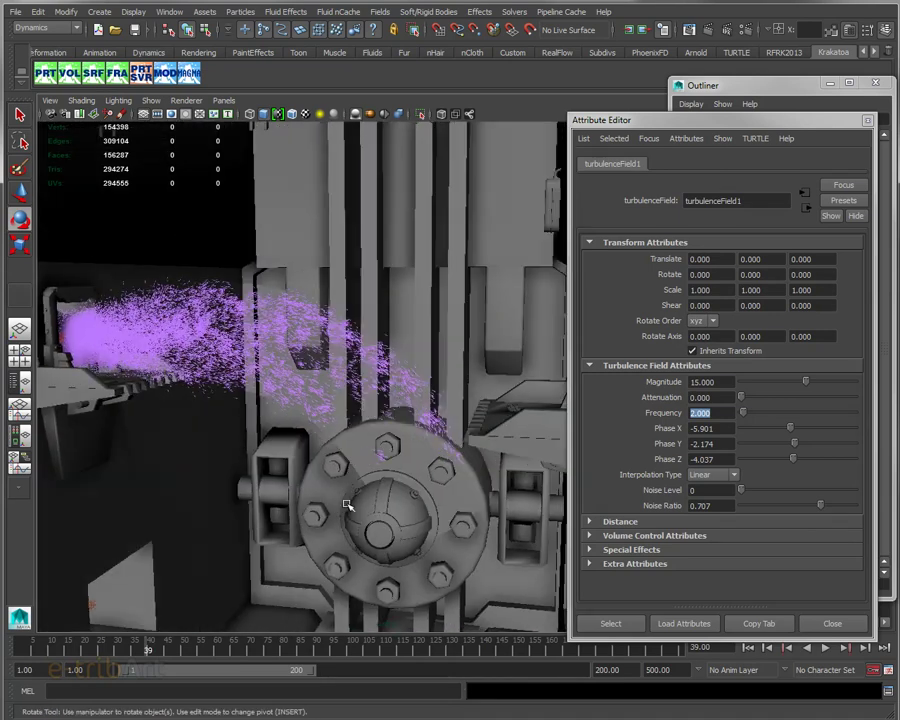
pyautogui.keyDown('alt'); pyautogui.moveTo(350, 500); pyautogui.dragTo(361, 508, button='right'); pyautogui.keyUp('alt')
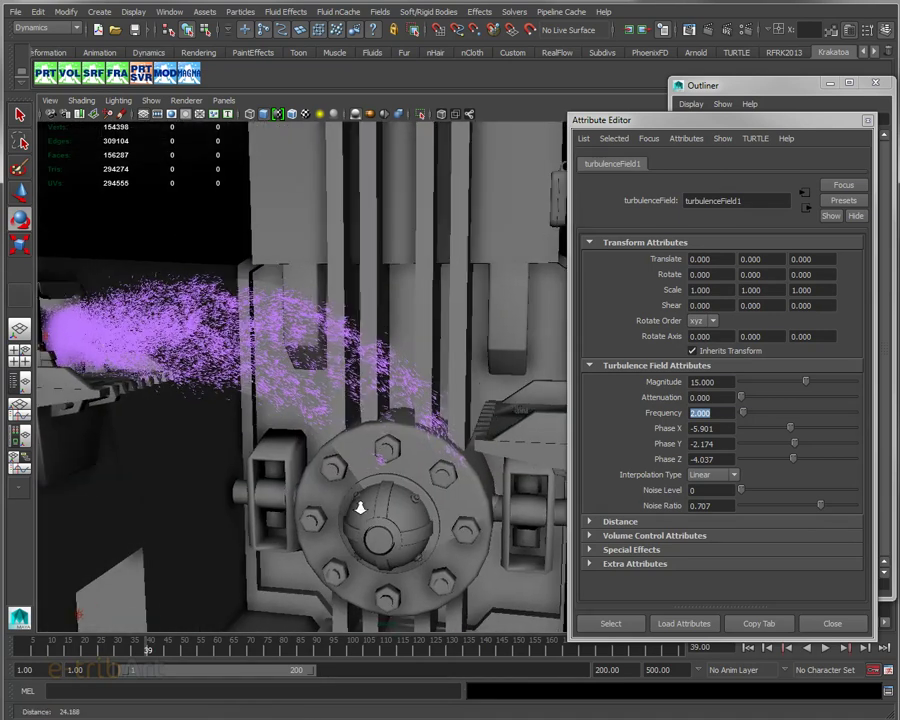
pyautogui.click(826, 648)
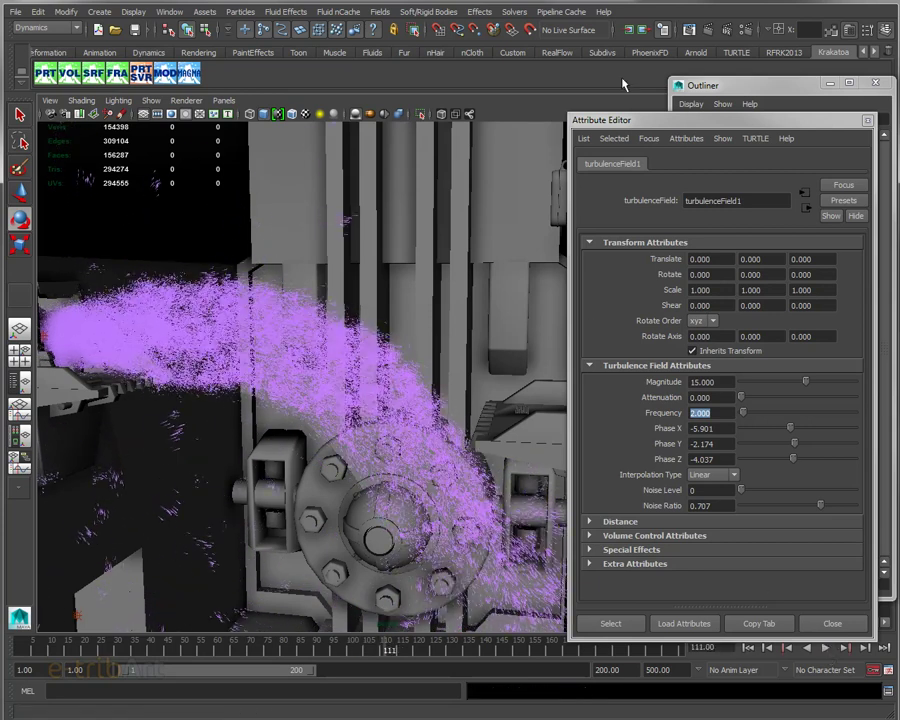
pyautogui.click(867, 120)
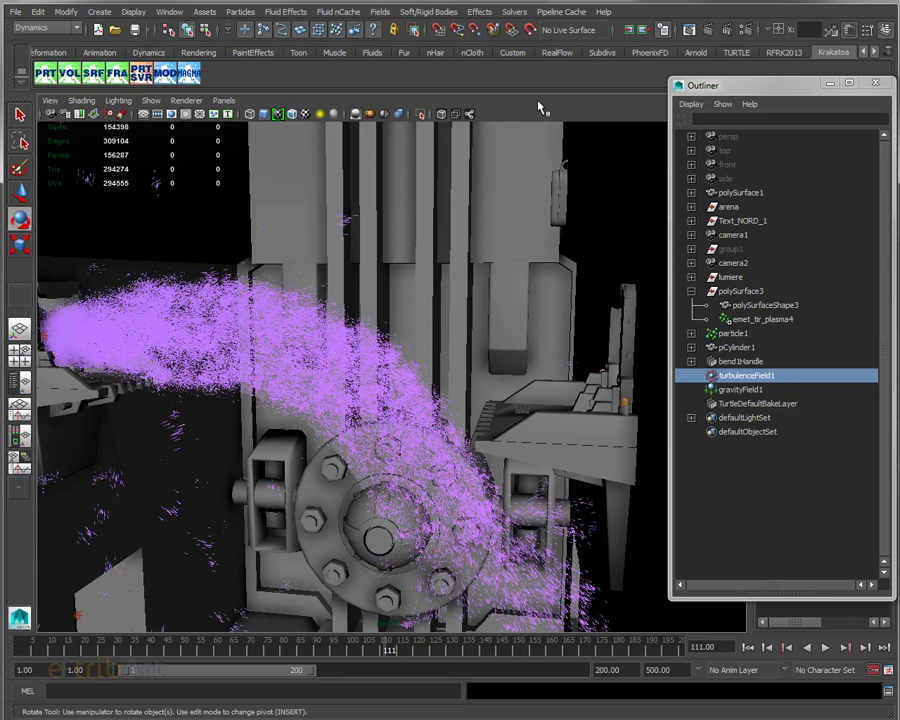
# Switch the shaded viewport to Use All Lights with the 7 hotkey
pyautogui.press('7')
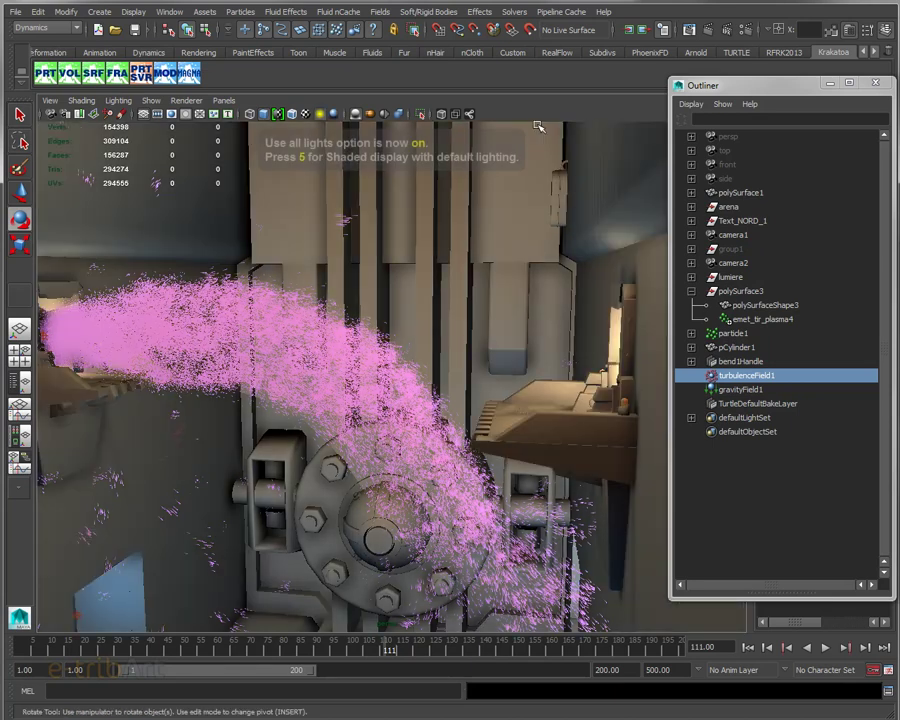